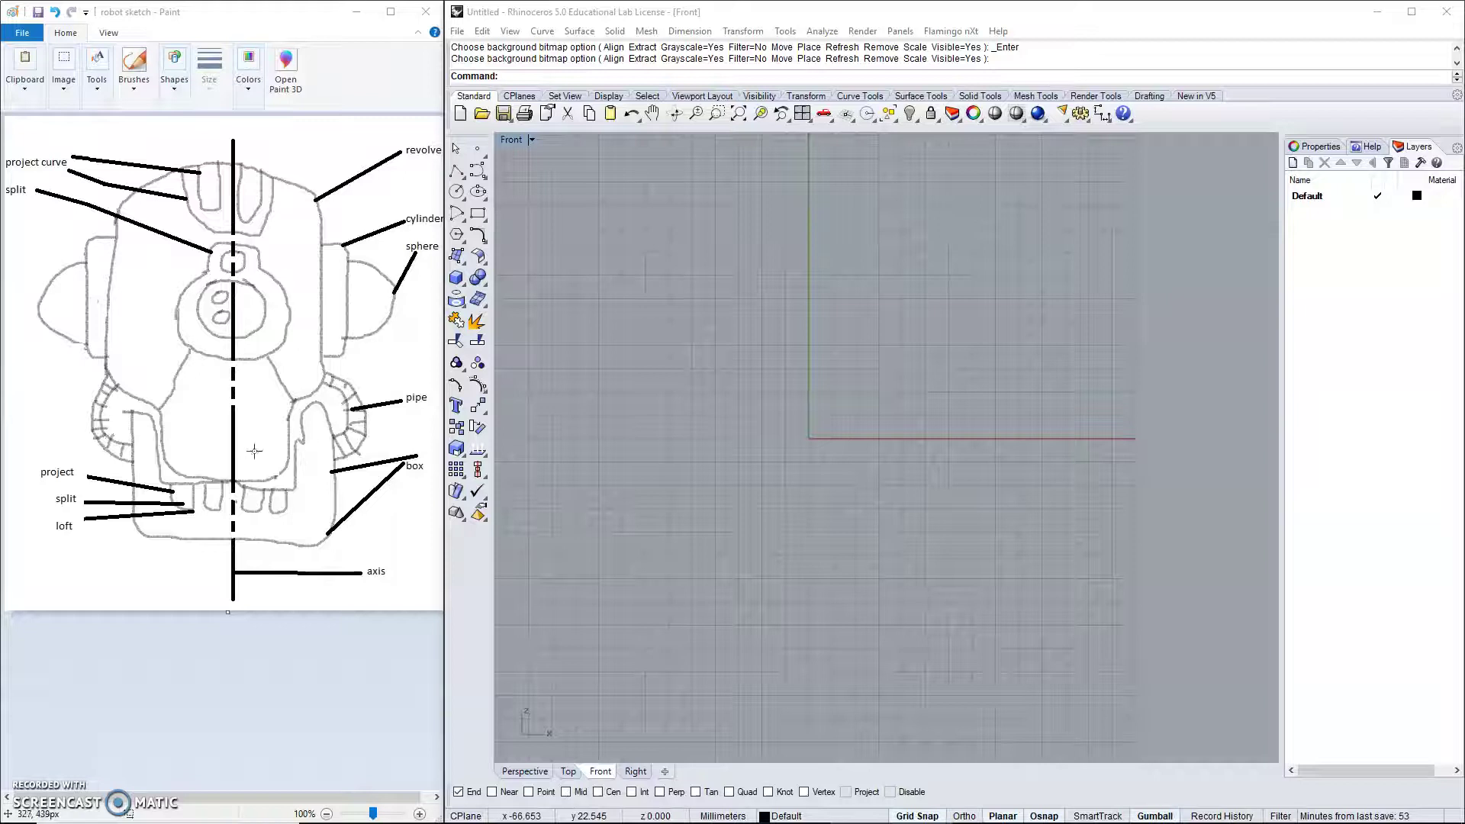
Activate the modelling window, pan the Front view, and maximize it to fill the modelling area.
click(511, 144)
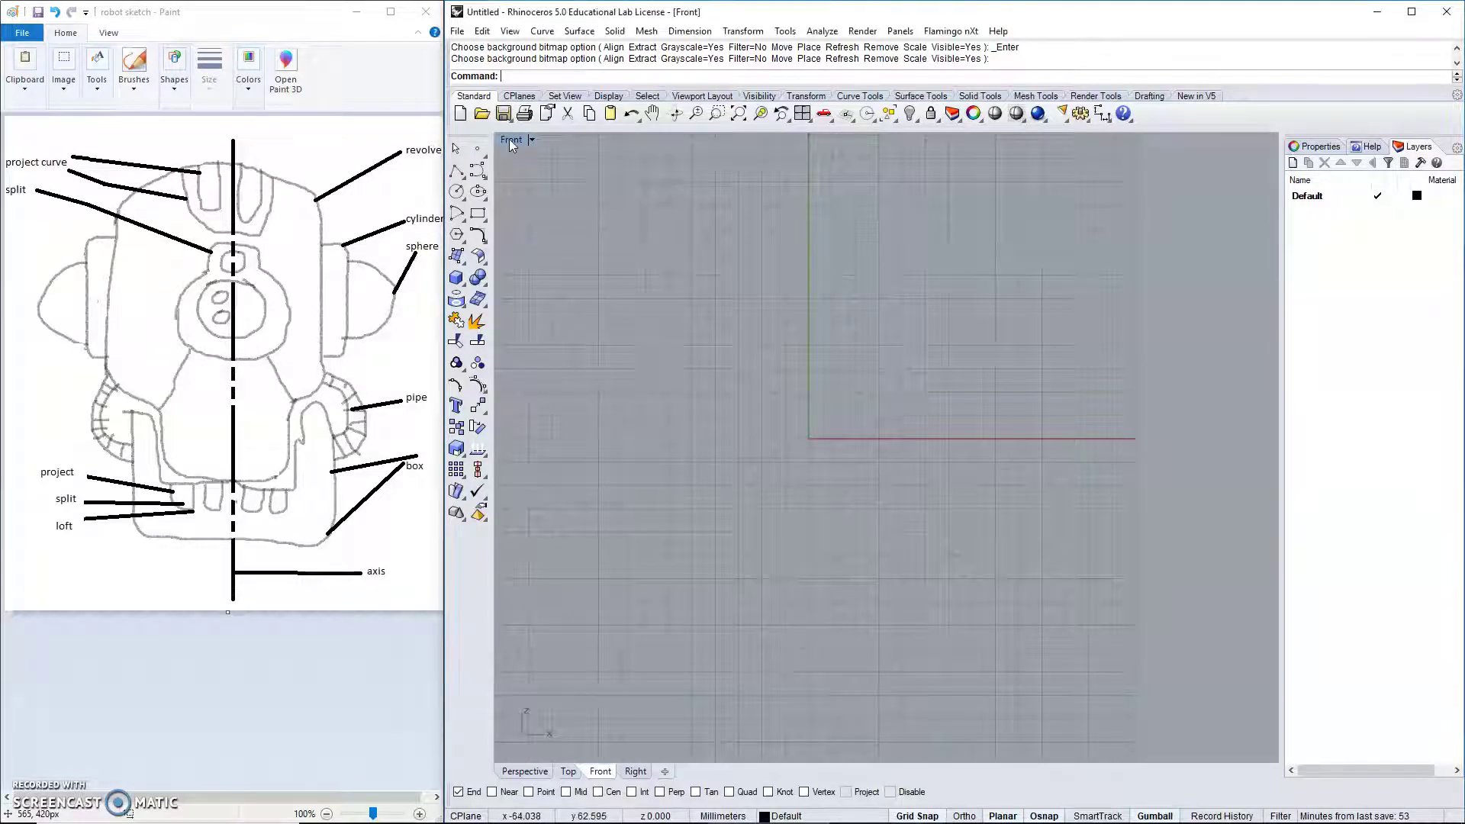
double_click(513, 142)
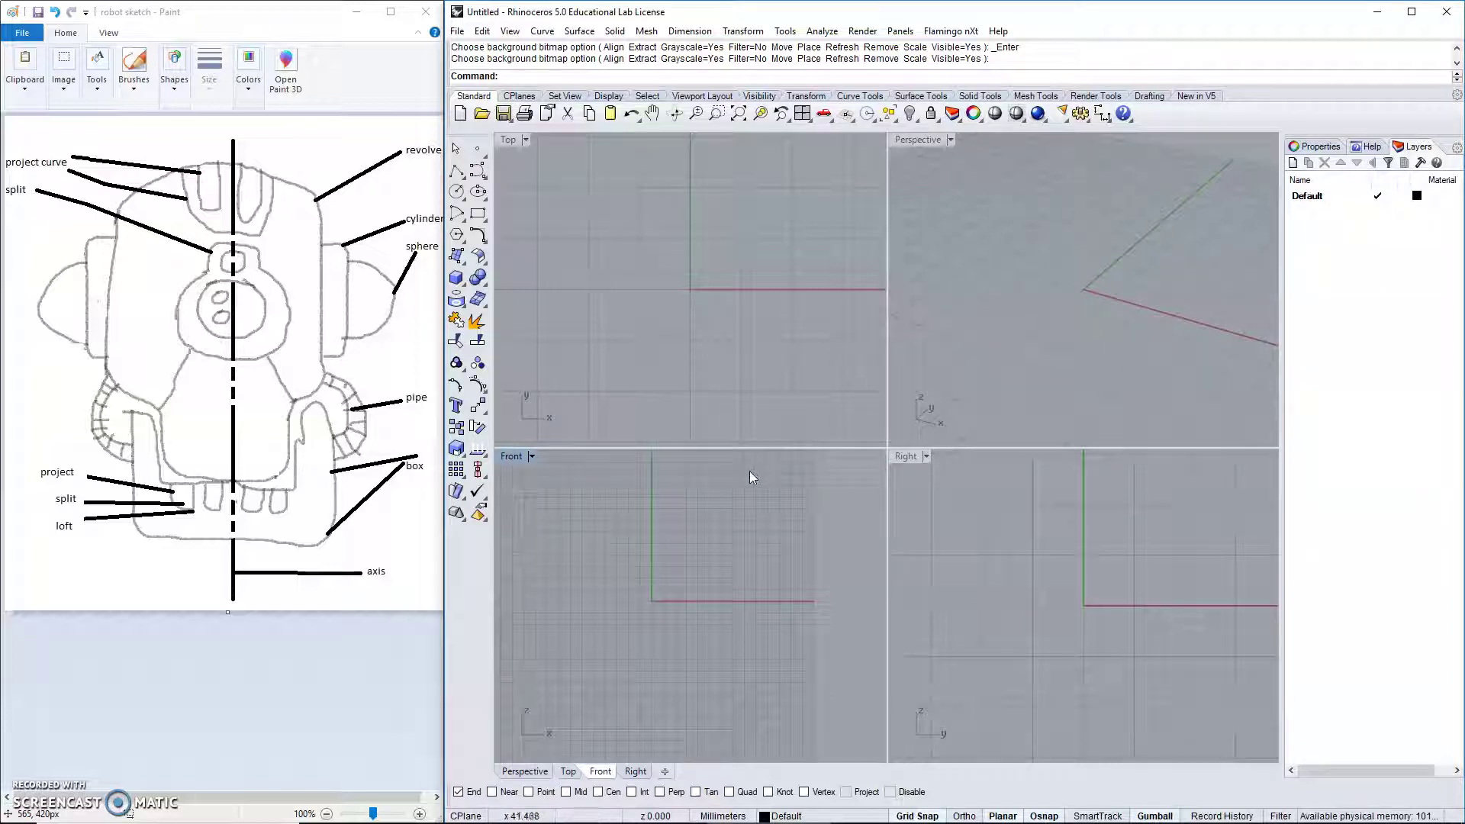
right_drag(653, 518, 708, 542)
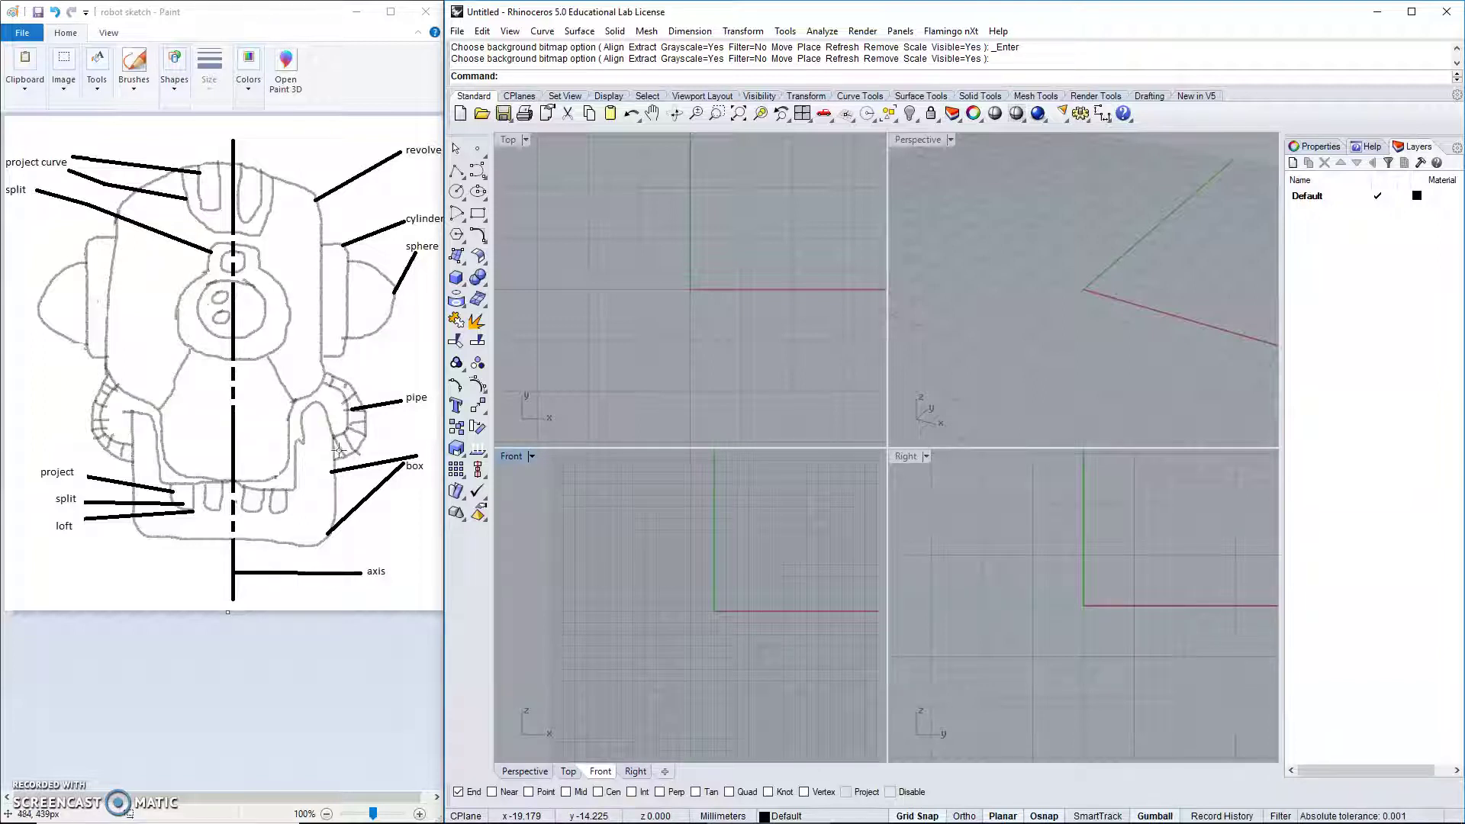
double_click(516, 456)
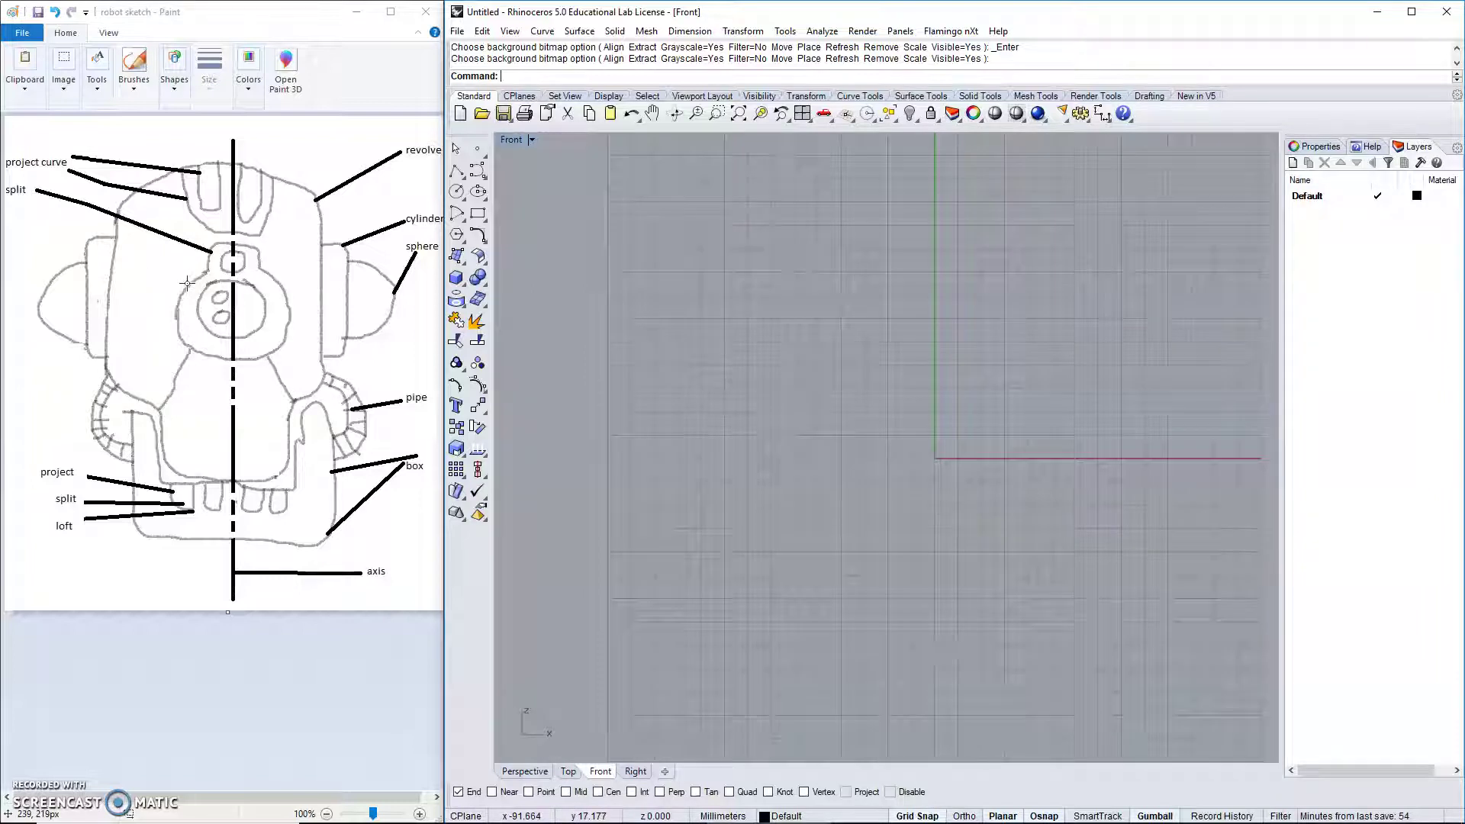
Place the 'robot sketch' image as the Front view's background bitmap, sized by two corners.
click(532, 140)
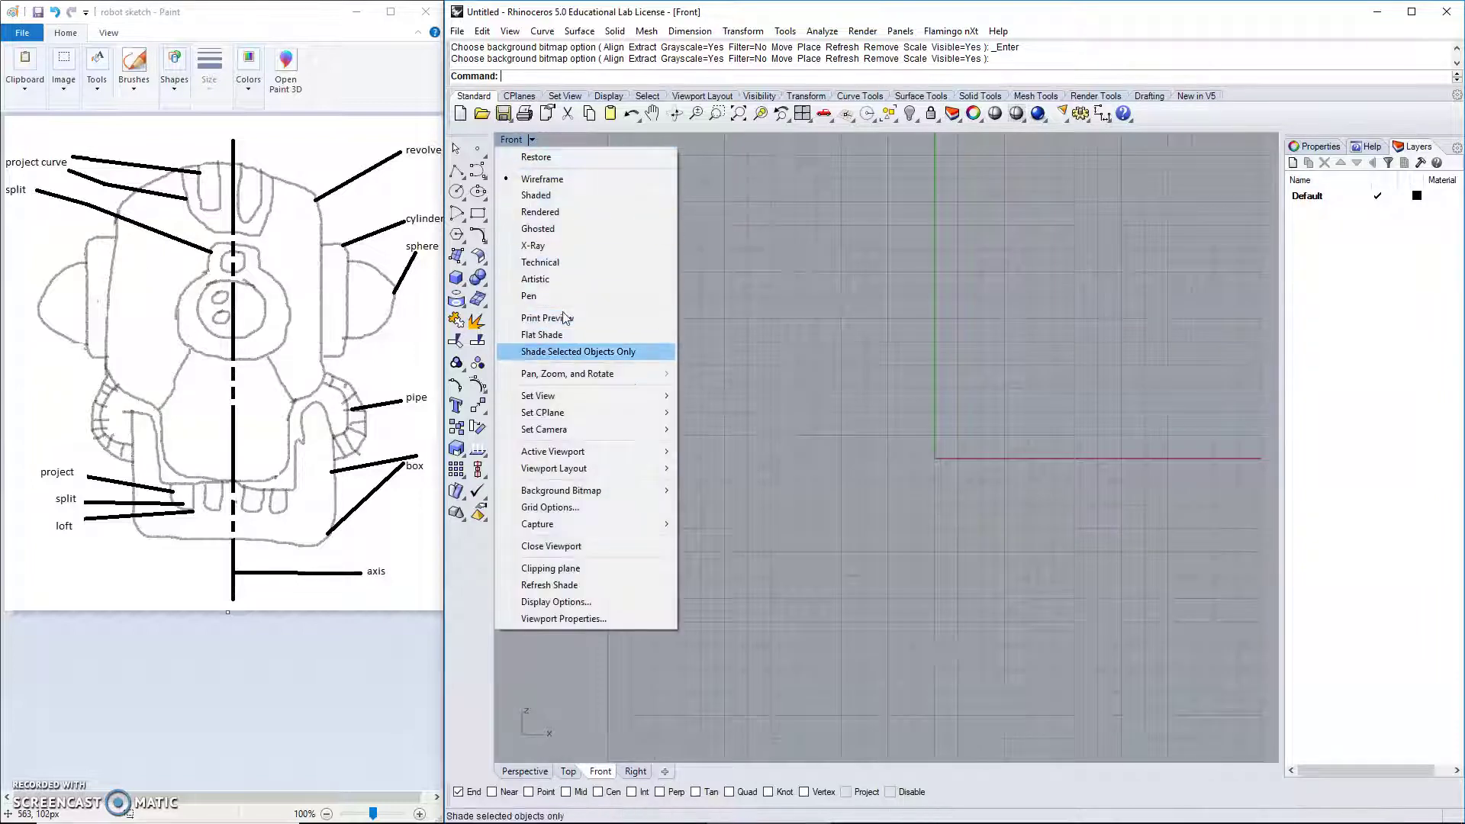
mouse_move(578, 492)
click(710, 494)
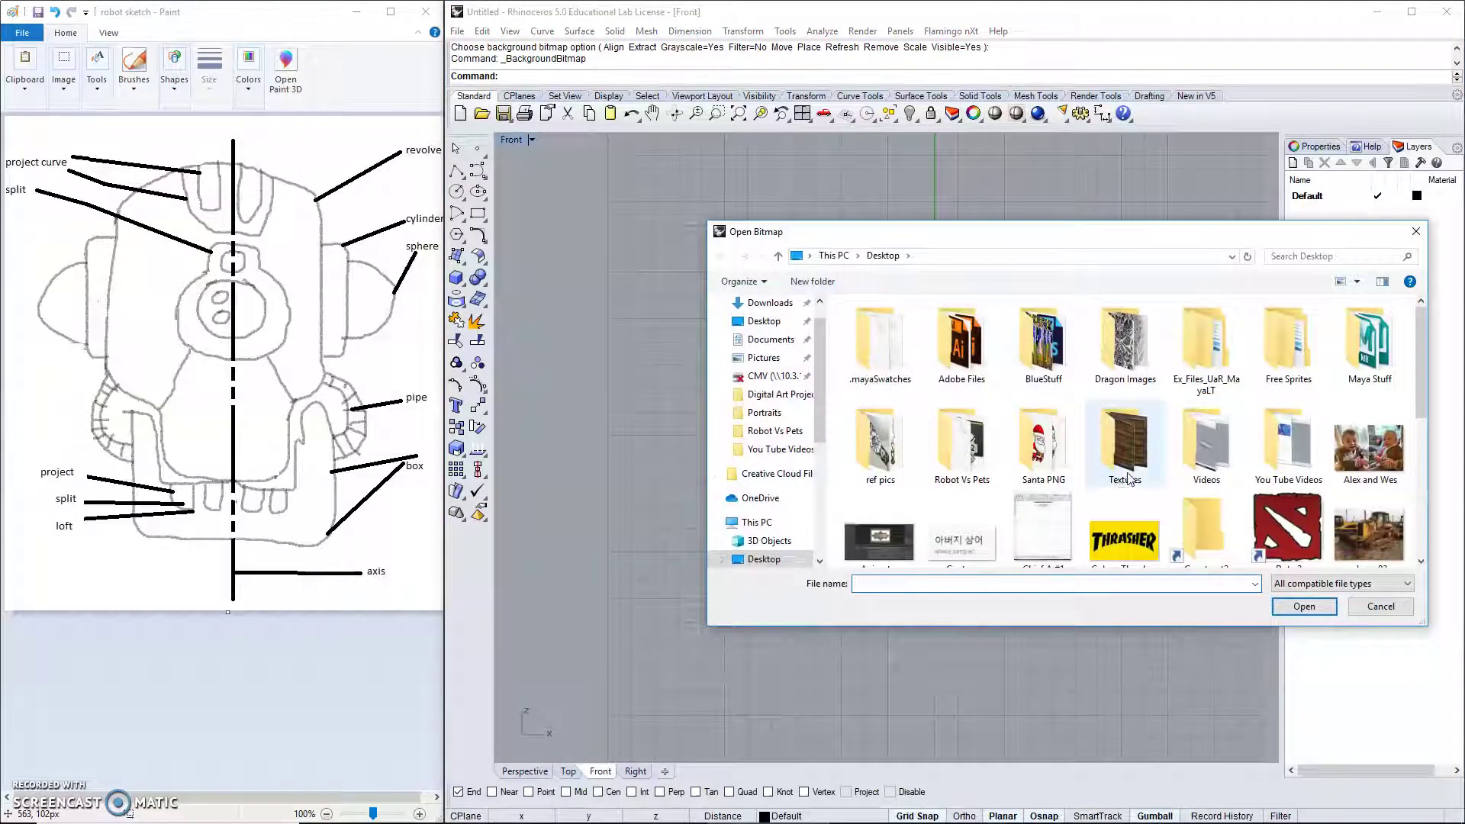
scroll(1129, 479, down, 5)
click(1124, 423)
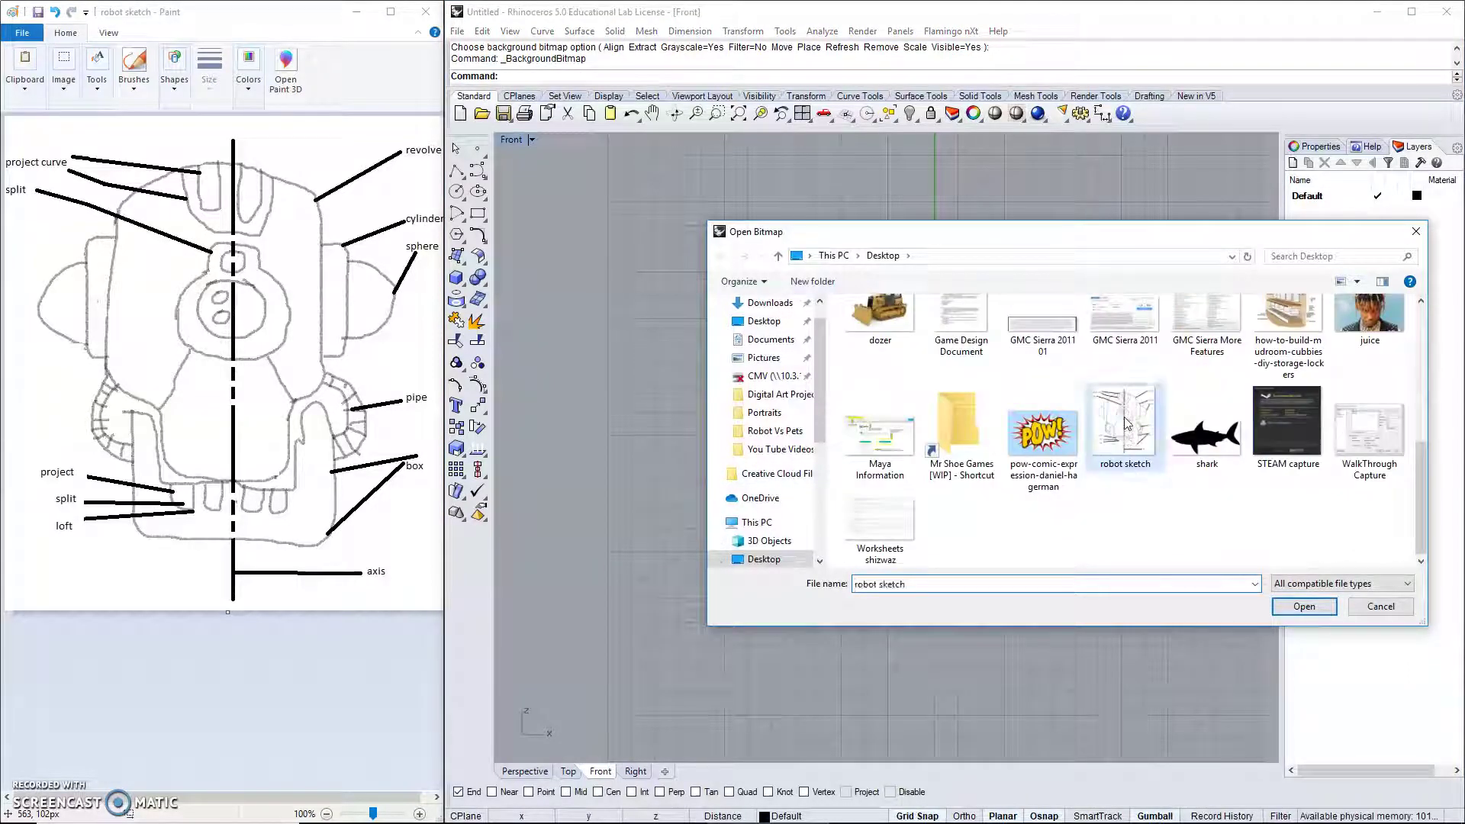
click(1304, 607)
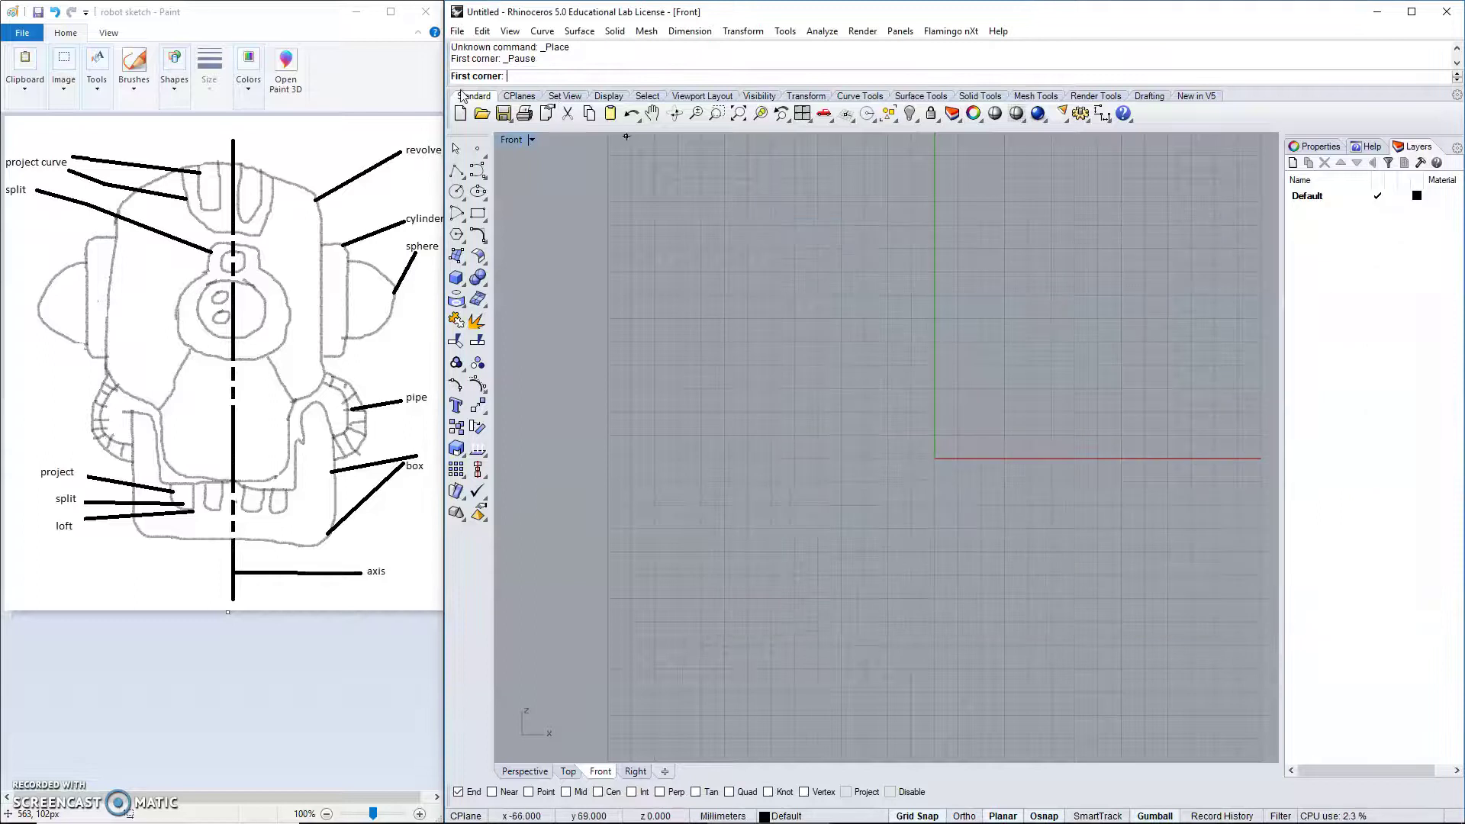
scroll(1073, 435, down, 2)
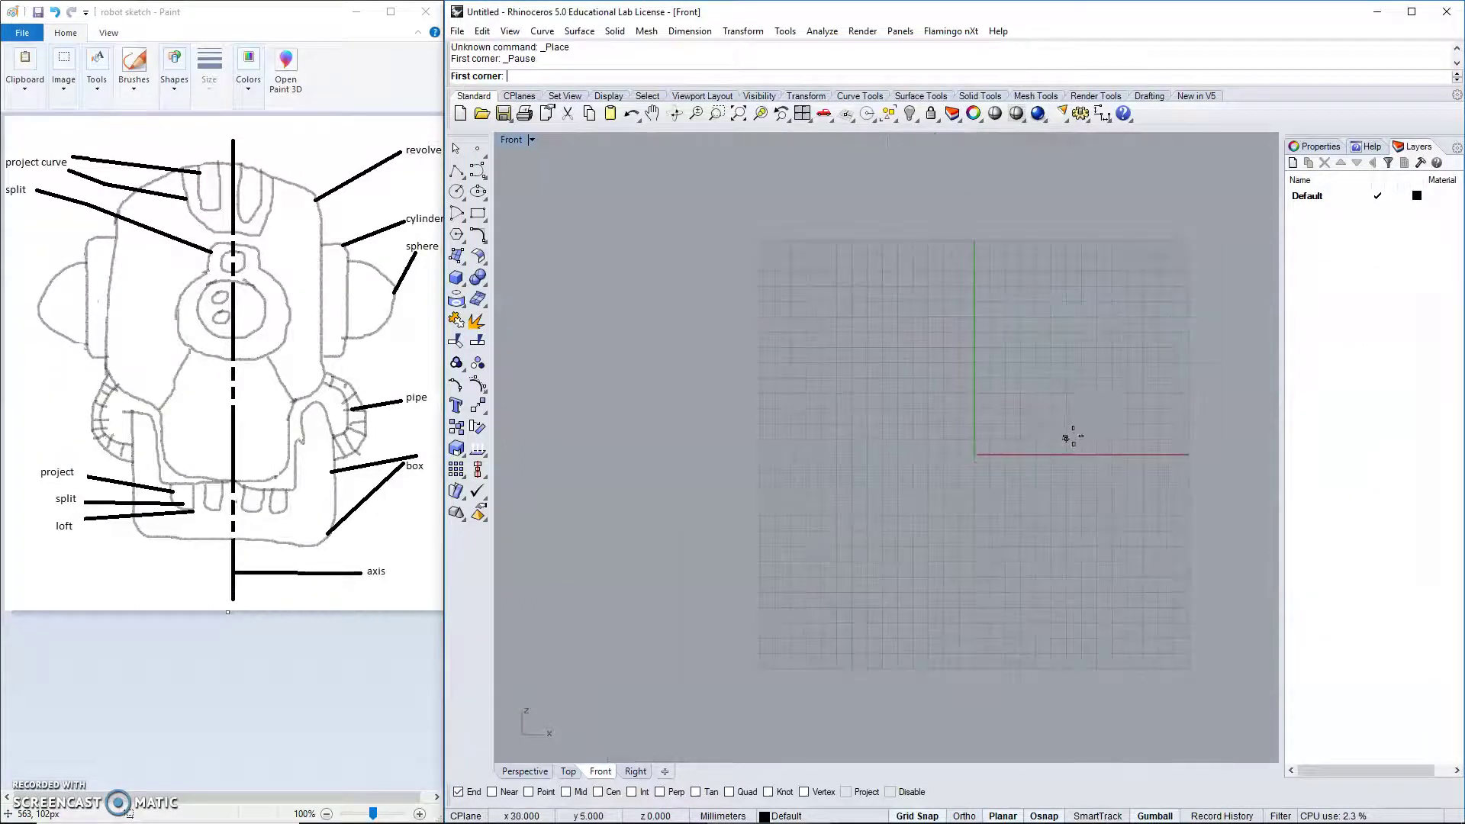
right_drag(1072, 436, 925, 438)
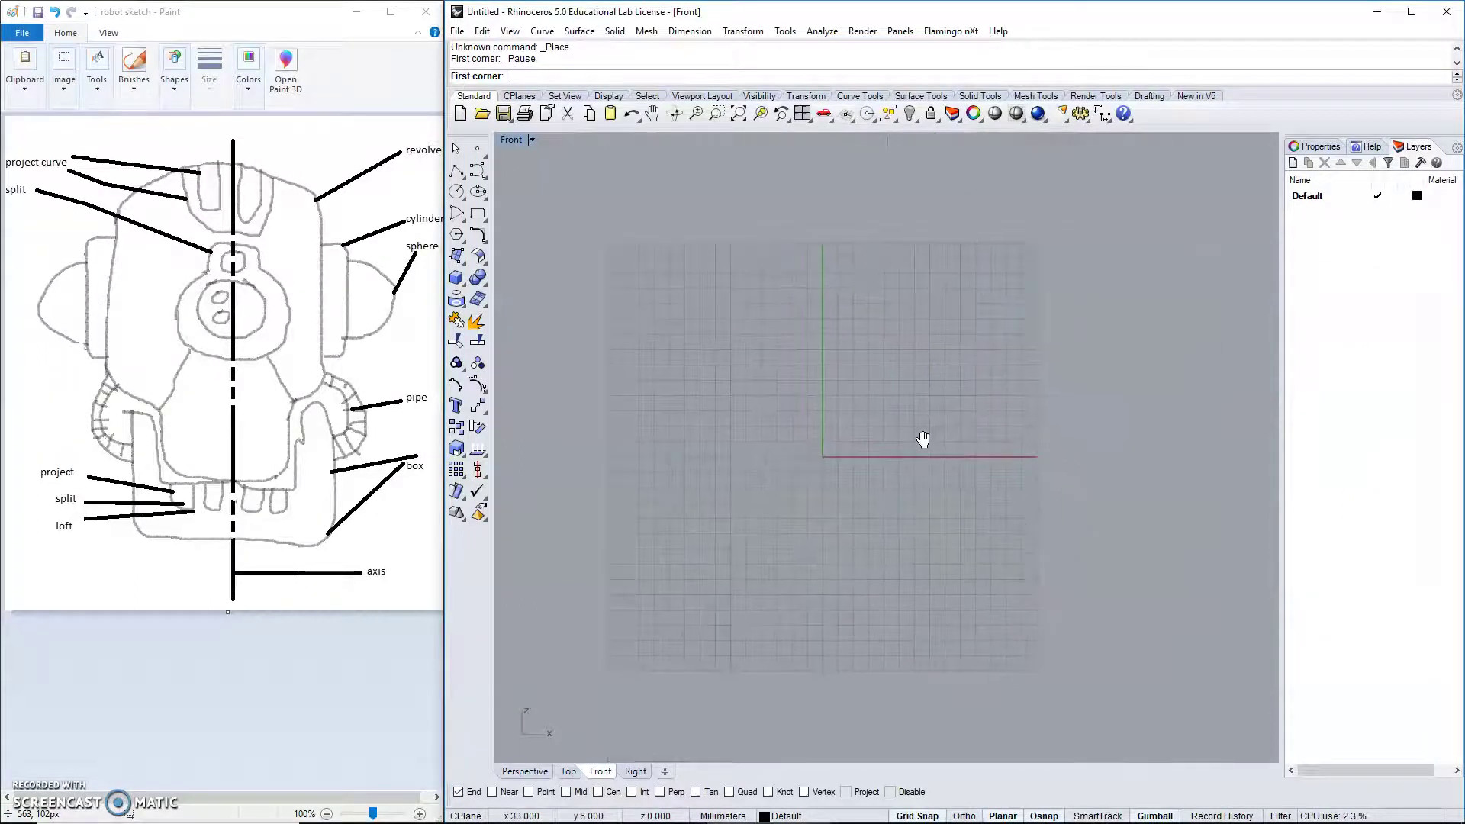
click(728, 504)
click(974, 351)
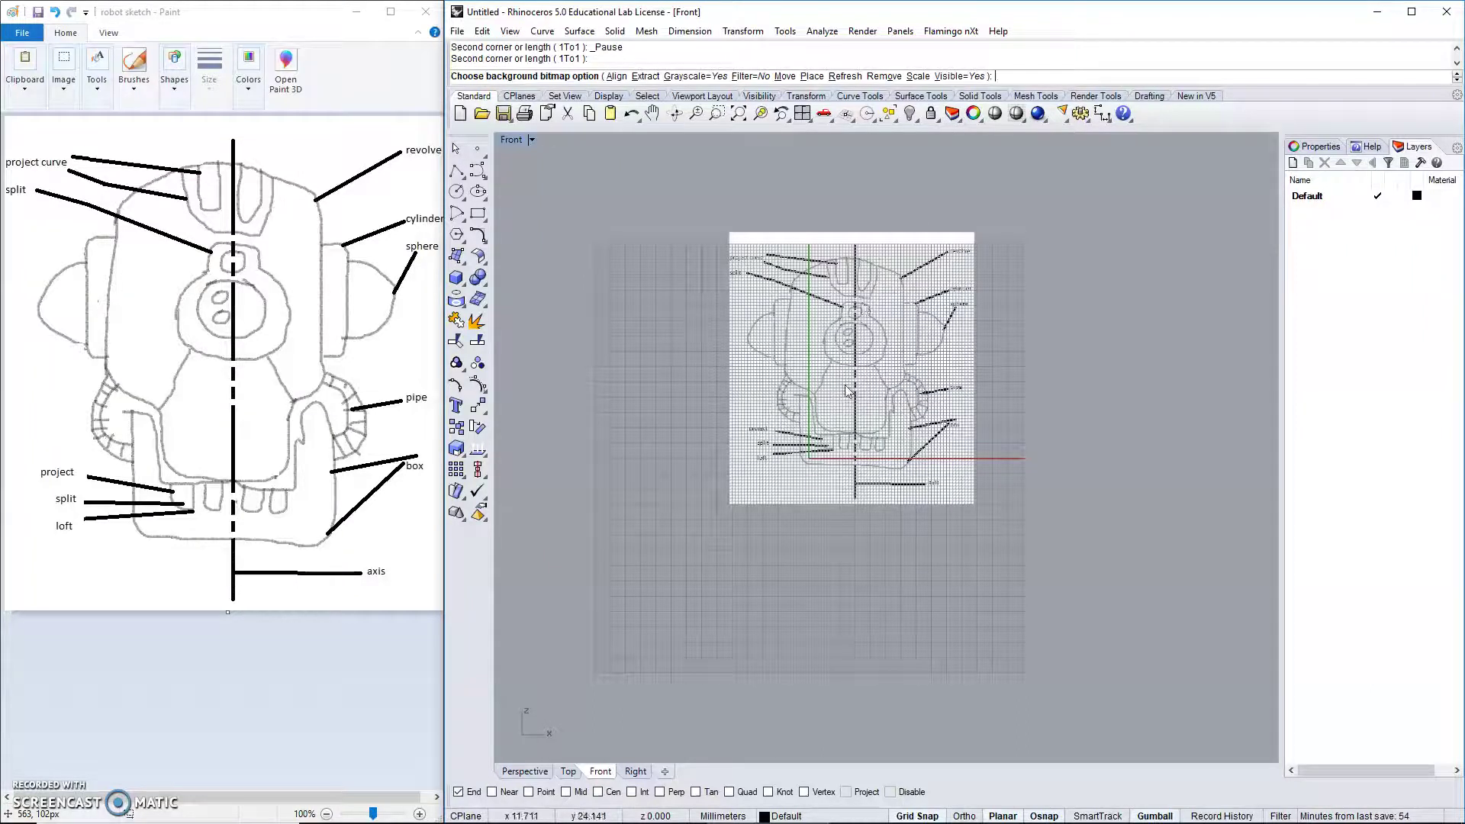
key(Return)
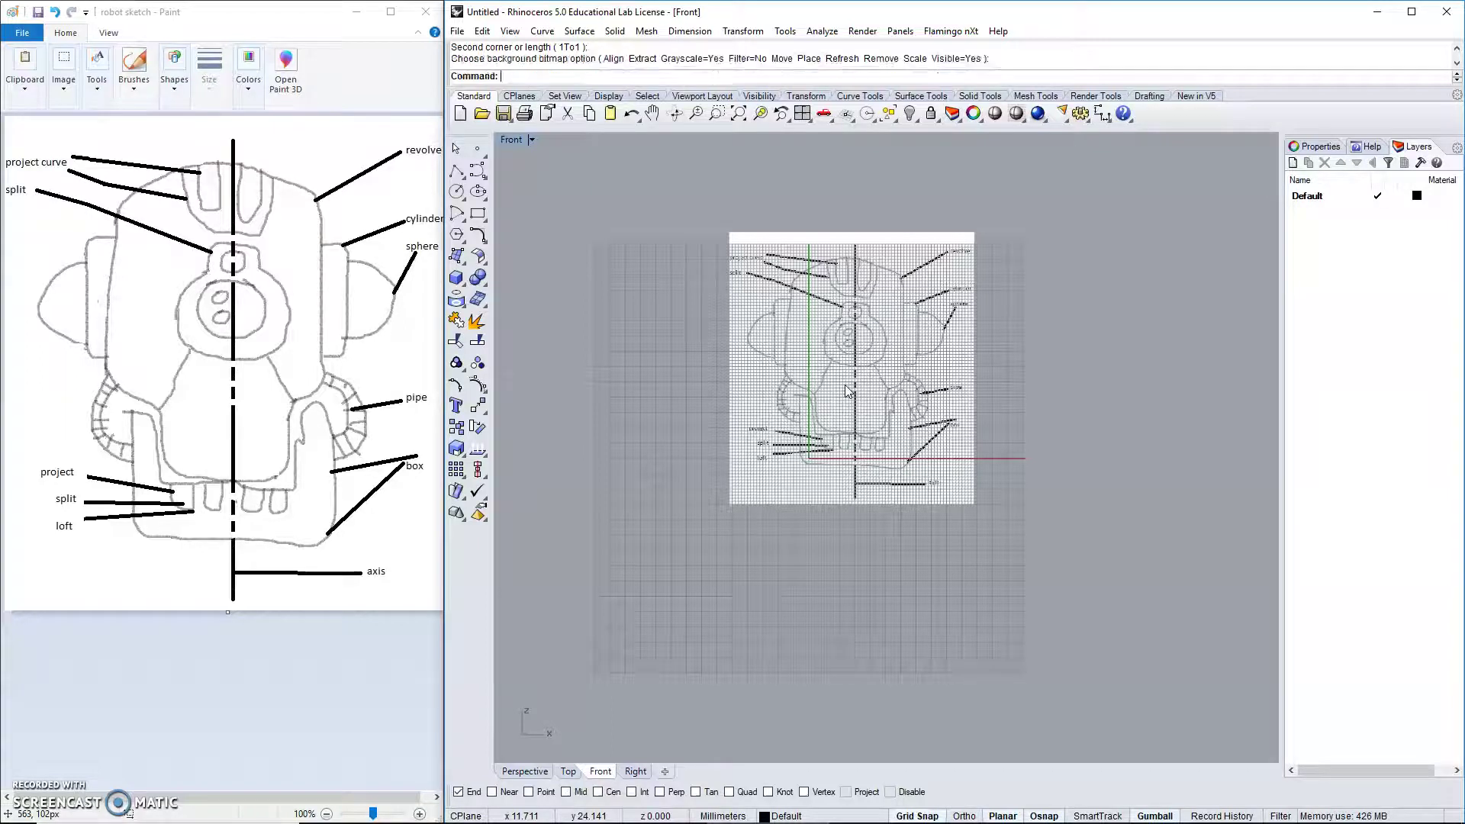
Move the background sketch left so its centre line sits on the green vertical axis.
scroll(856, 389, up, 2)
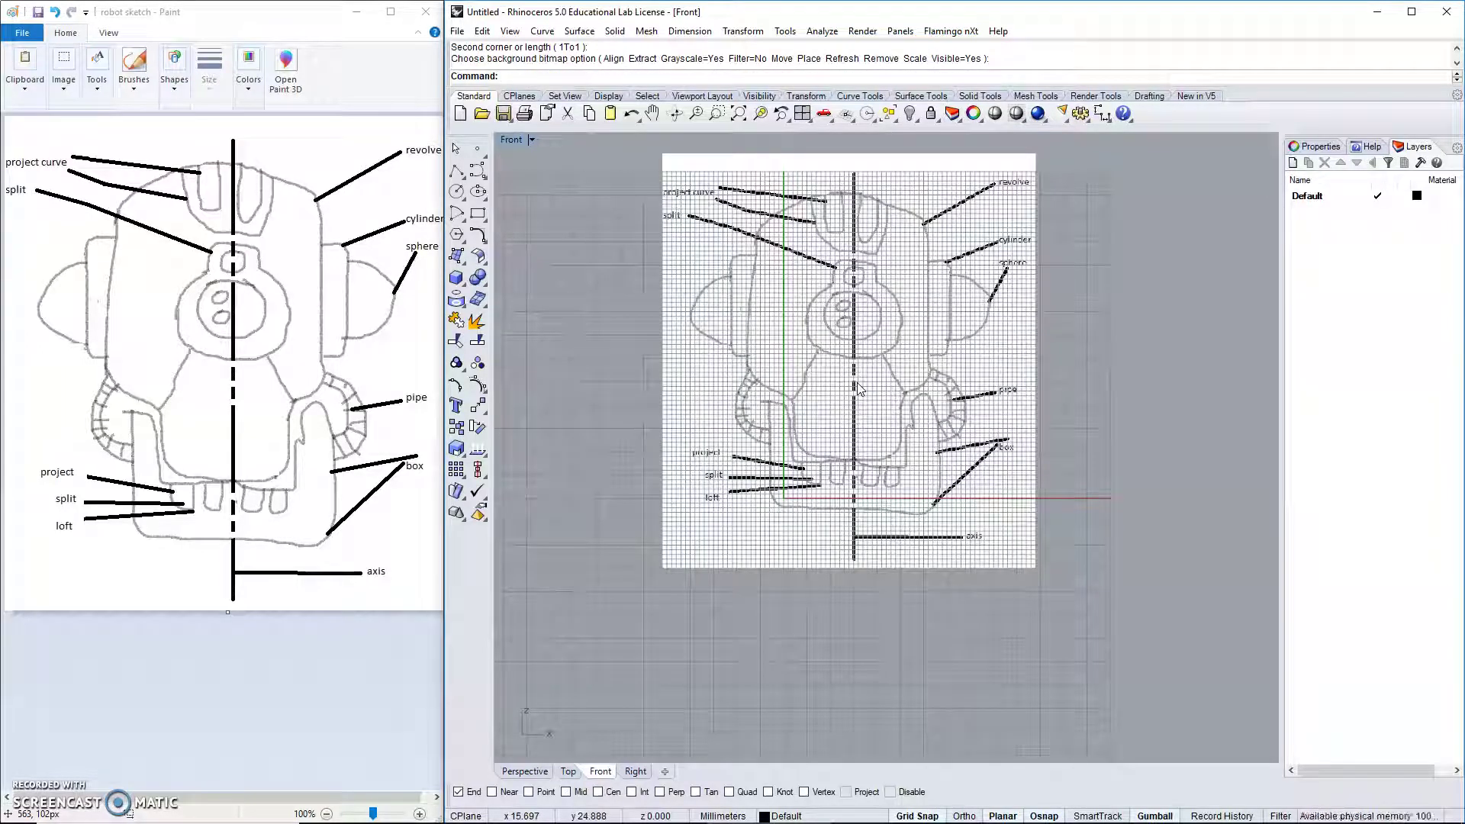
click(532, 139)
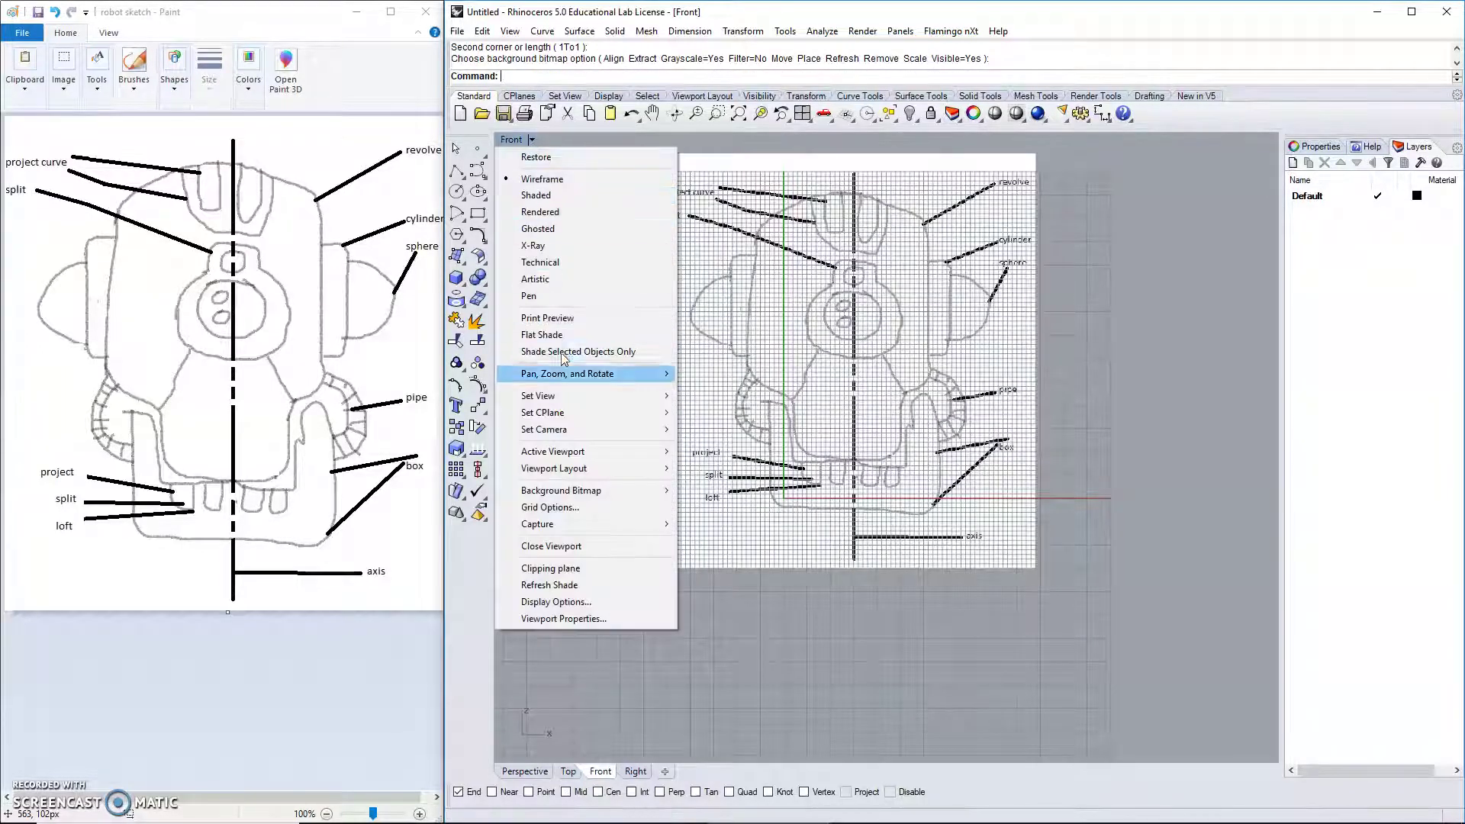
mouse_move(568, 493)
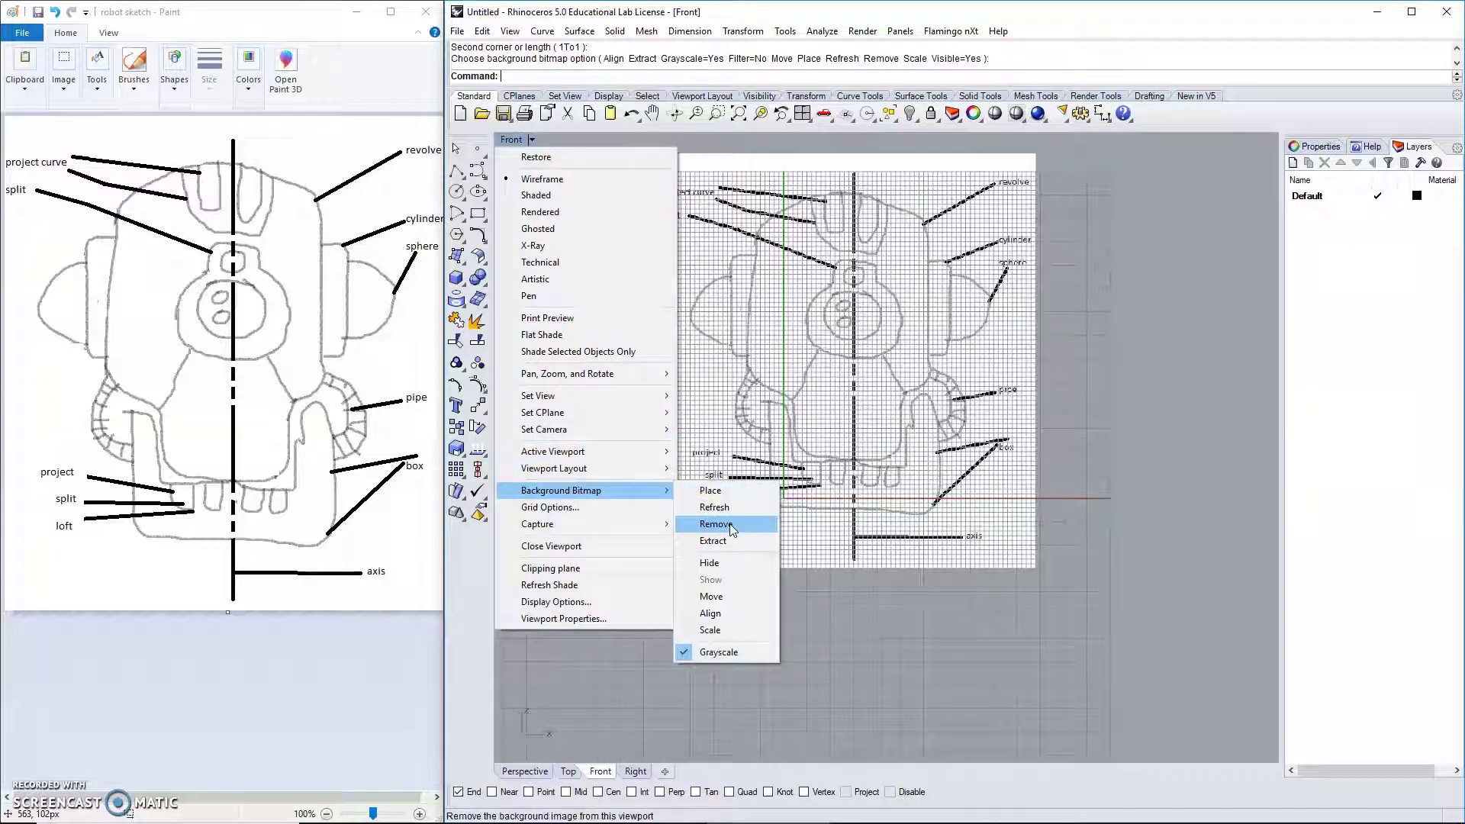
click(727, 594)
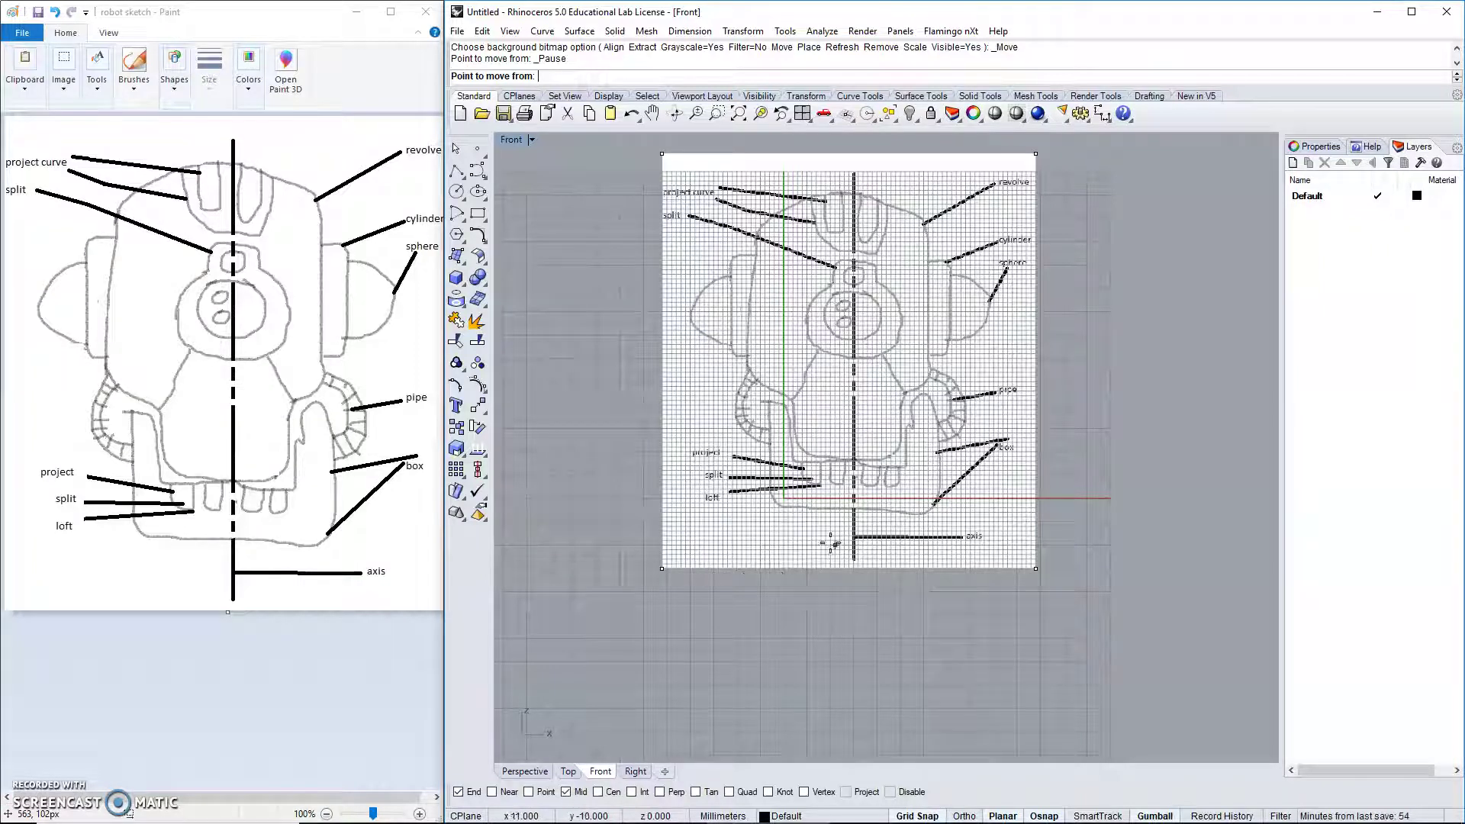
click(841, 568)
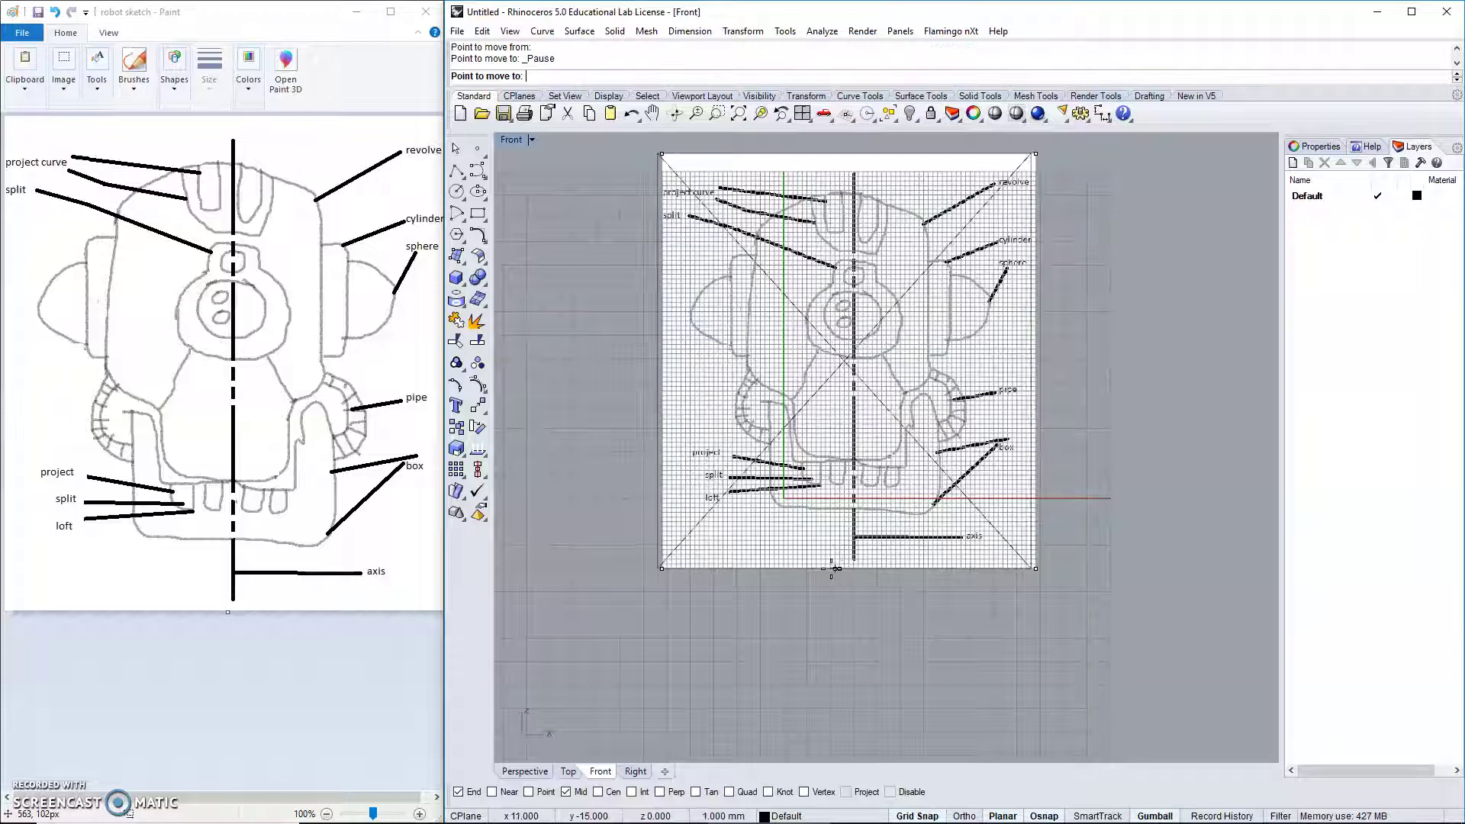
click(776, 572)
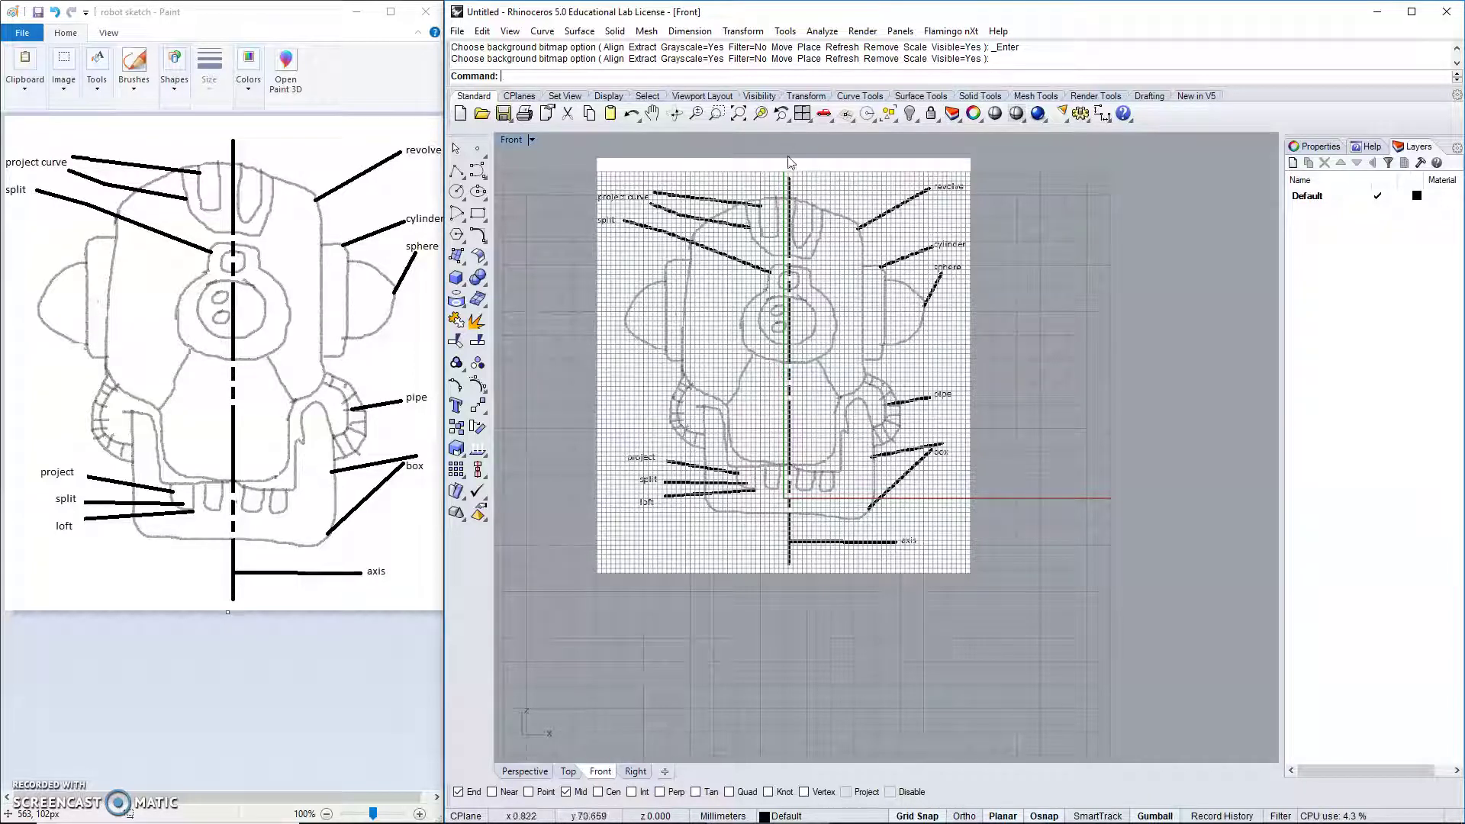
Recentre the sketch, start the Point command, and turn off grid snapping.
scroll(822, 230, up, 4)
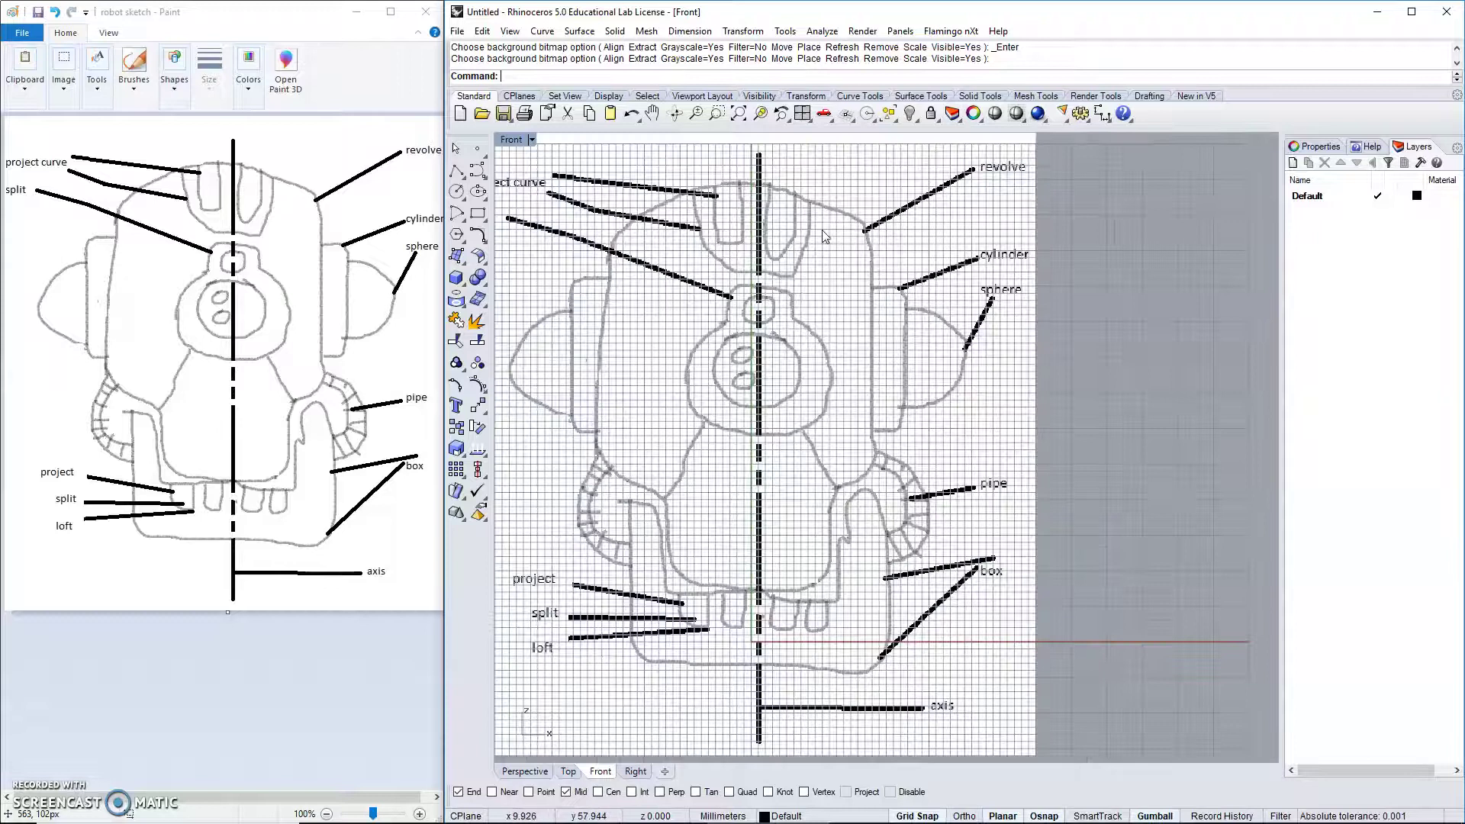
mouse_move(801, 164)
right_down()
mouse_move(887, 166)
mouse_move(902, 188)
right_up()
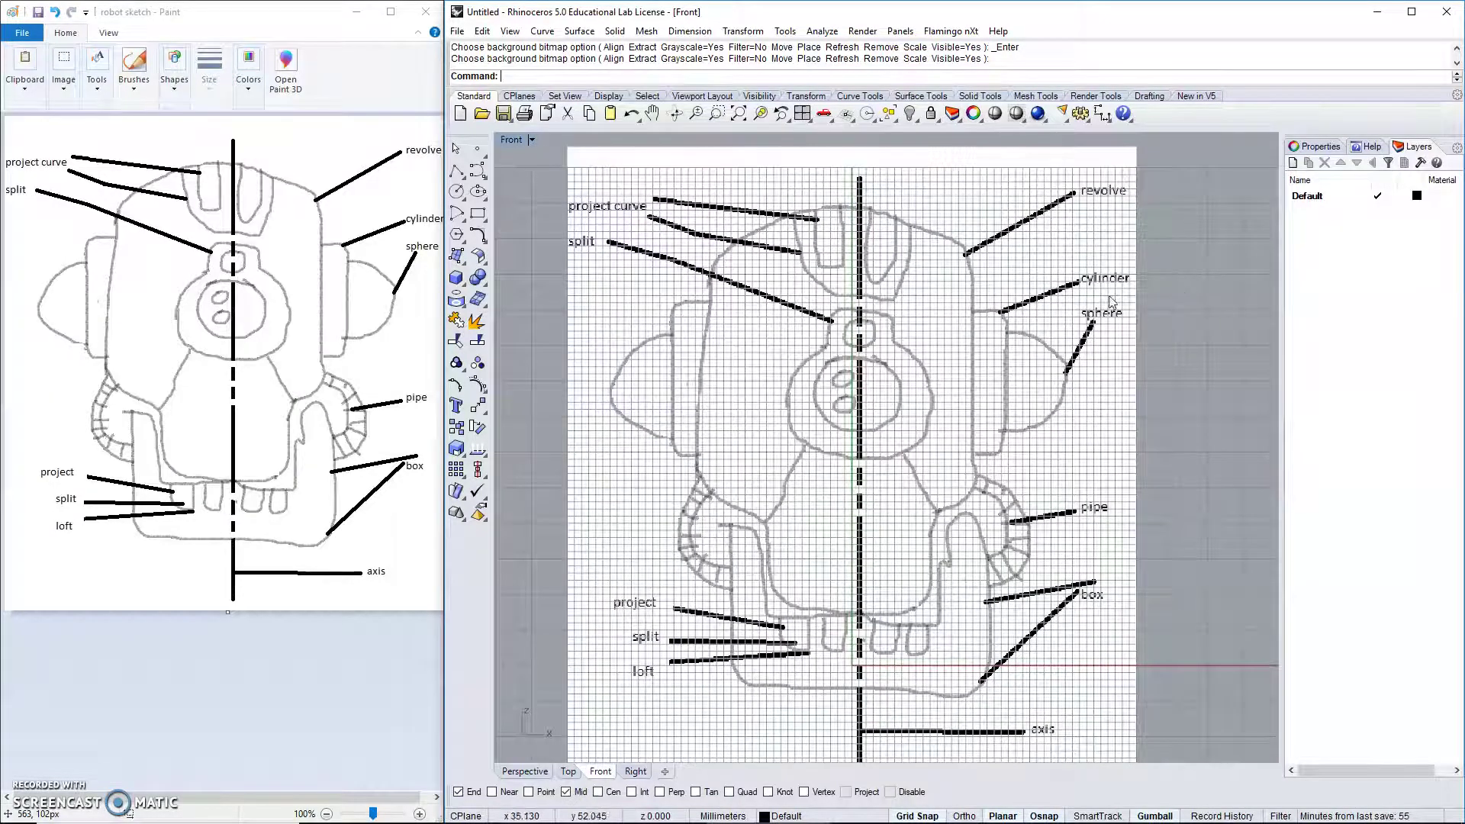
scroll(948, 276, up, 2)
scroll(948, 276, down, 5)
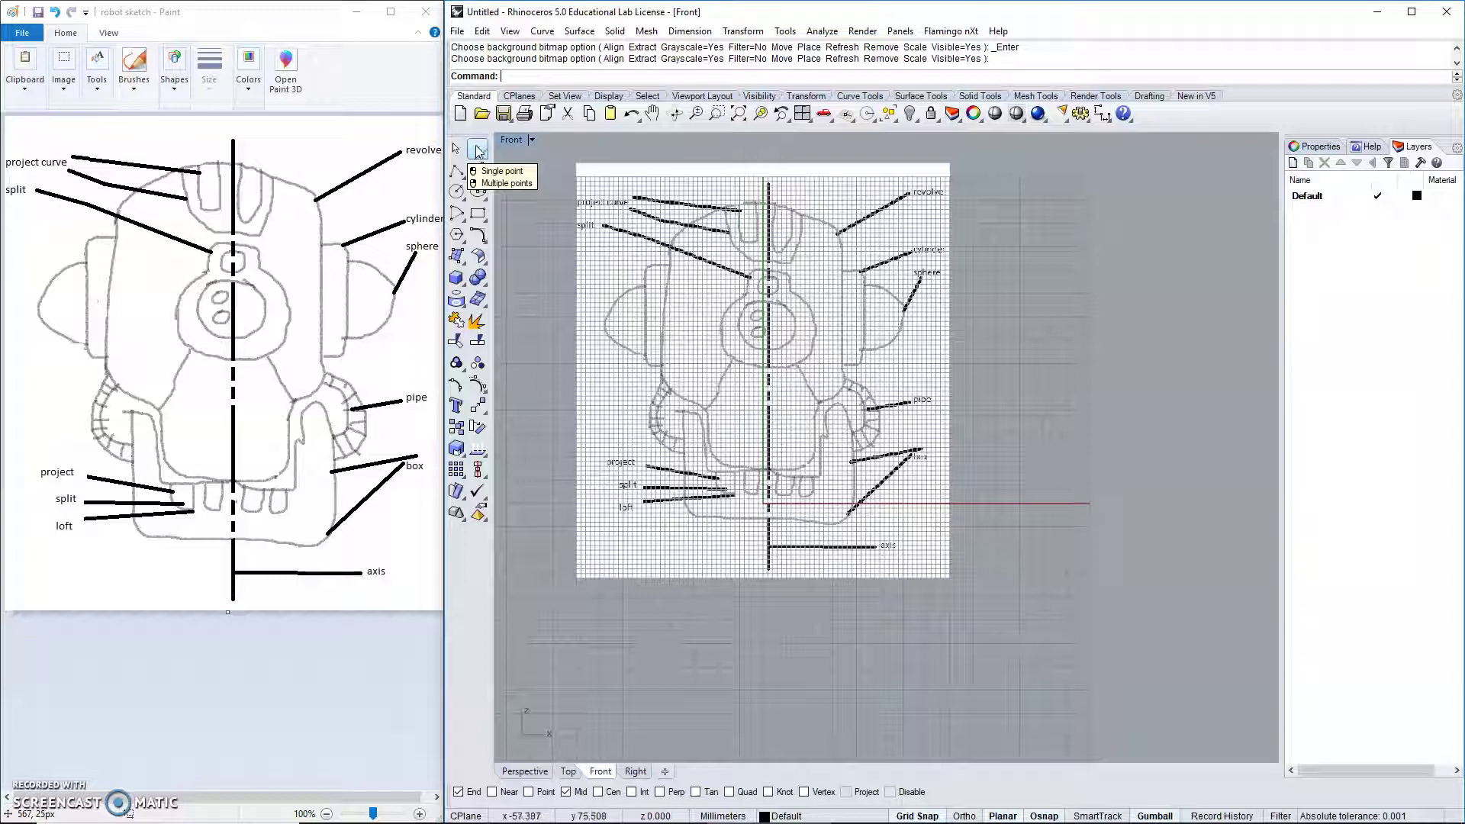
right_click(478, 149)
scroll(839, 214, up, 4)
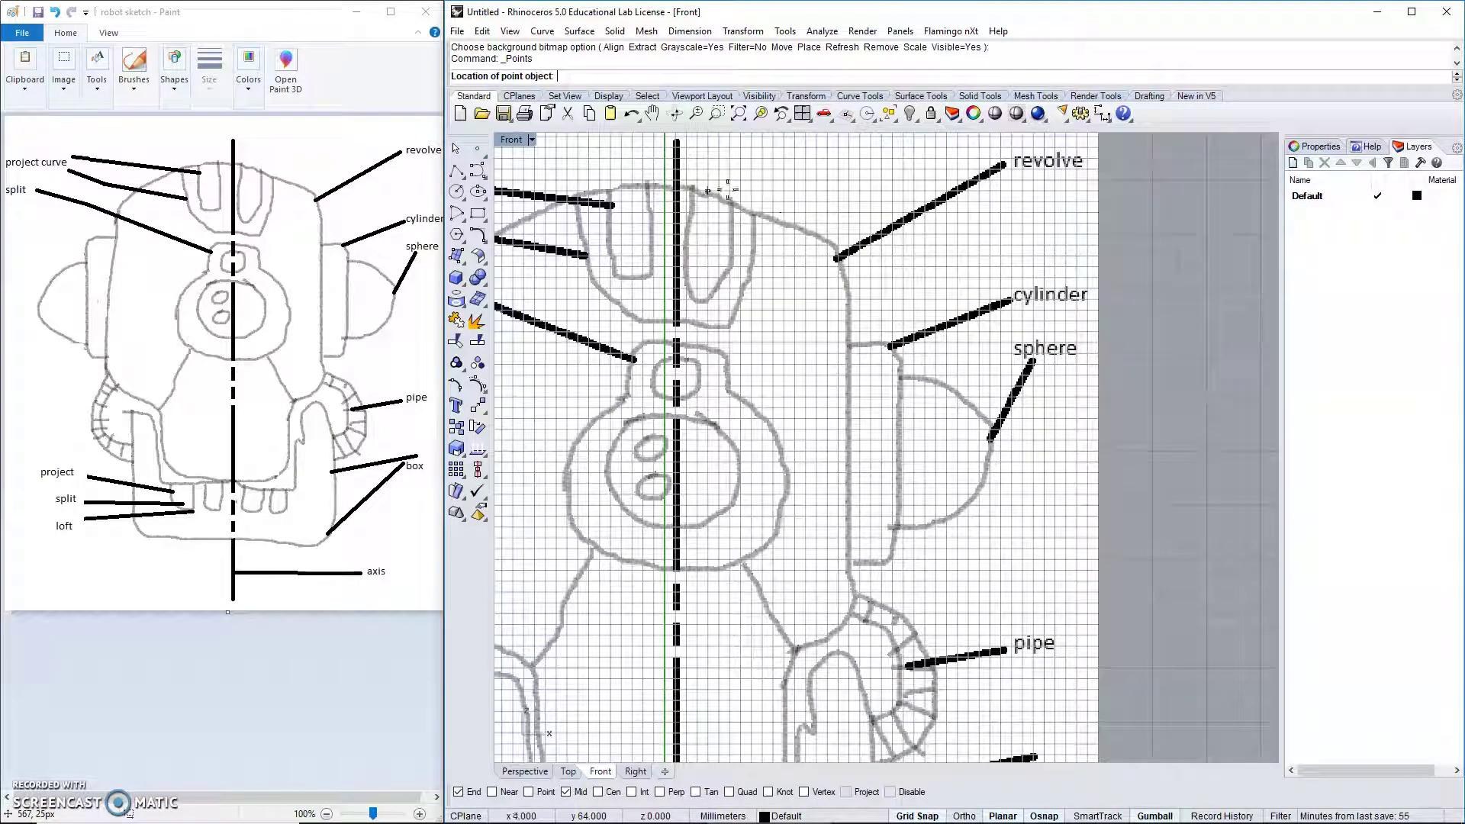
click(917, 816)
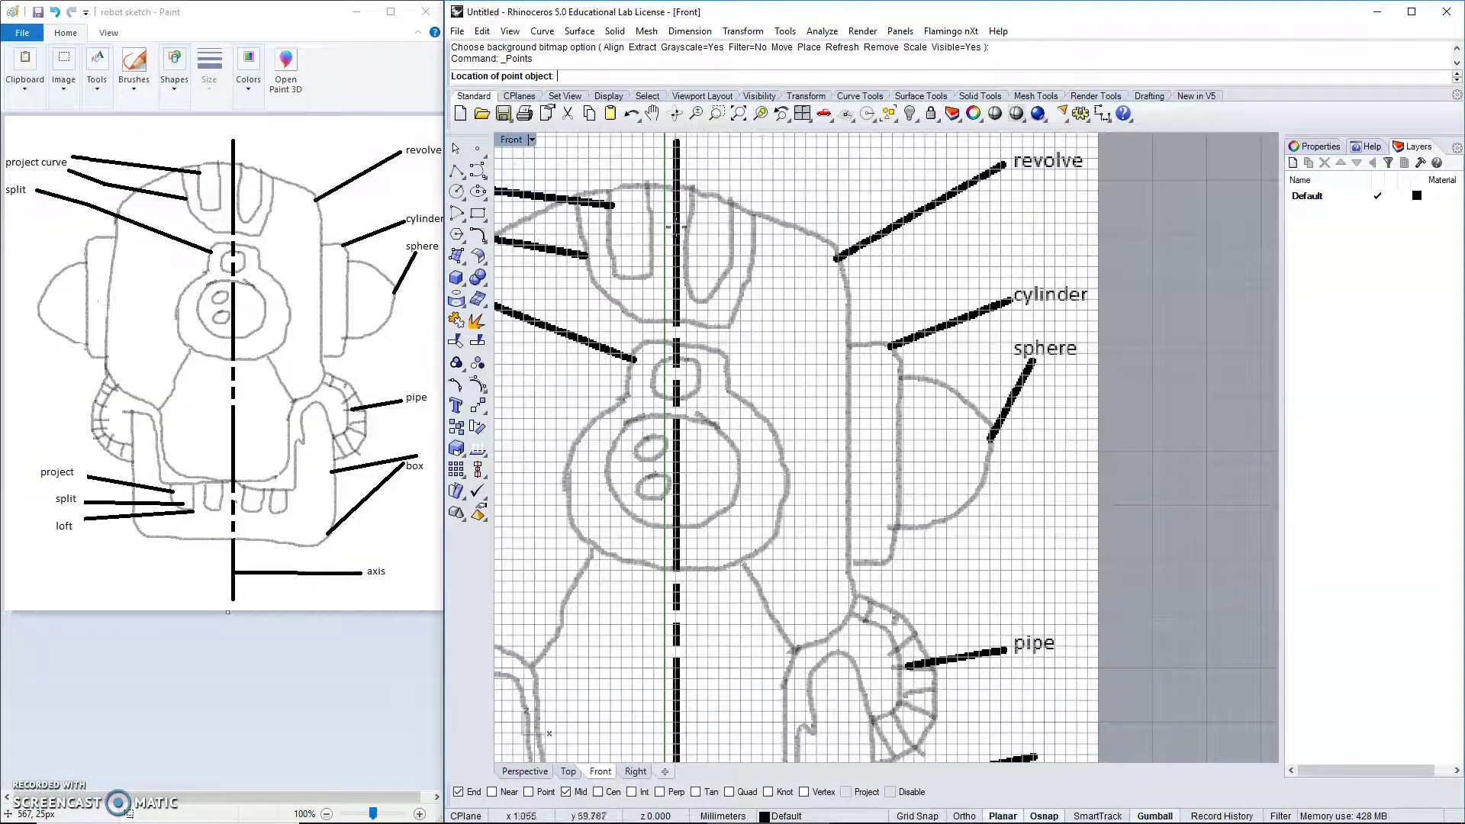
Place points from the head's centre line over its curved top and down the right side.
click(677, 184)
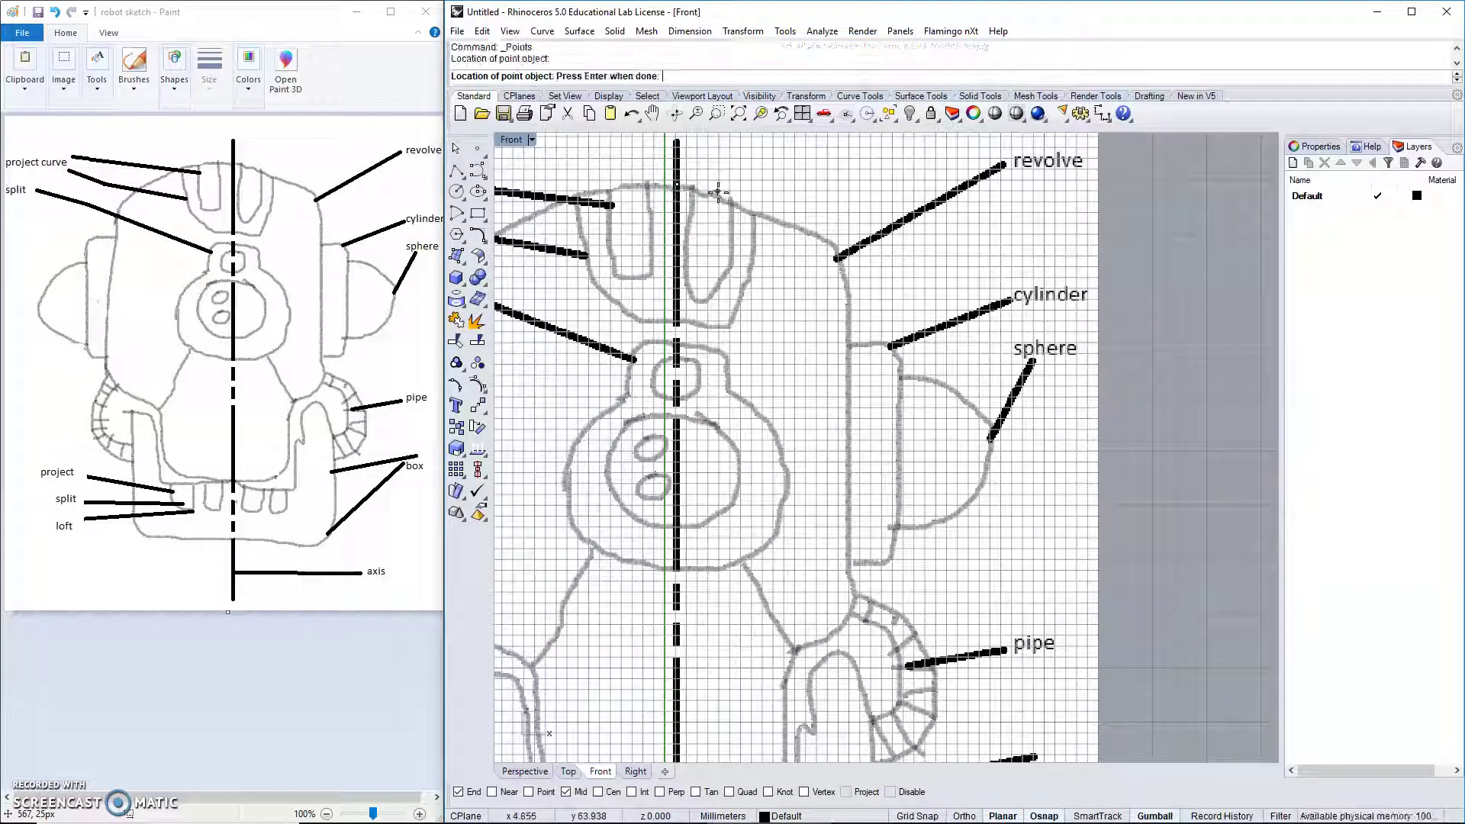
click(744, 204)
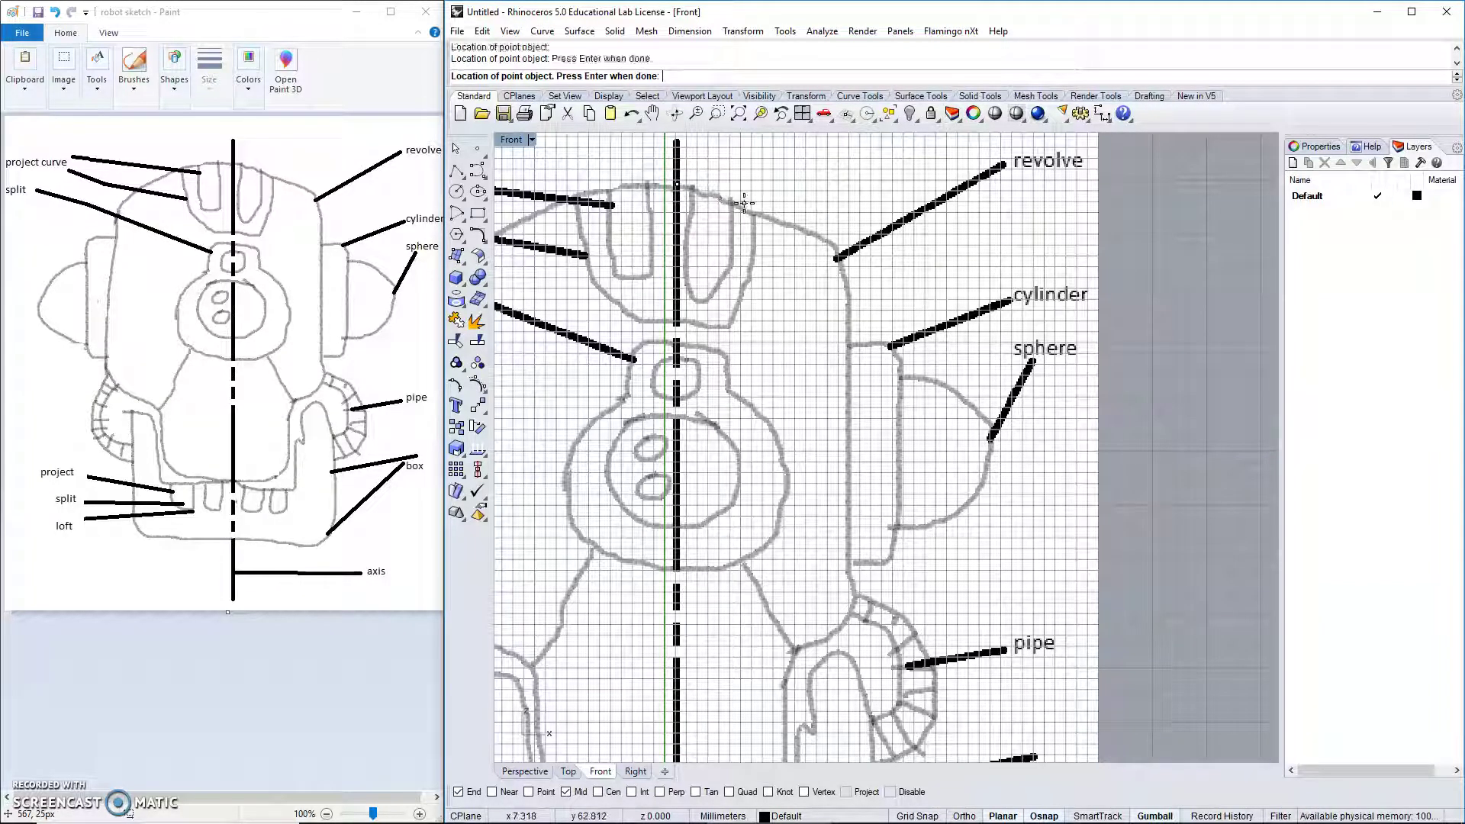
click(791, 222)
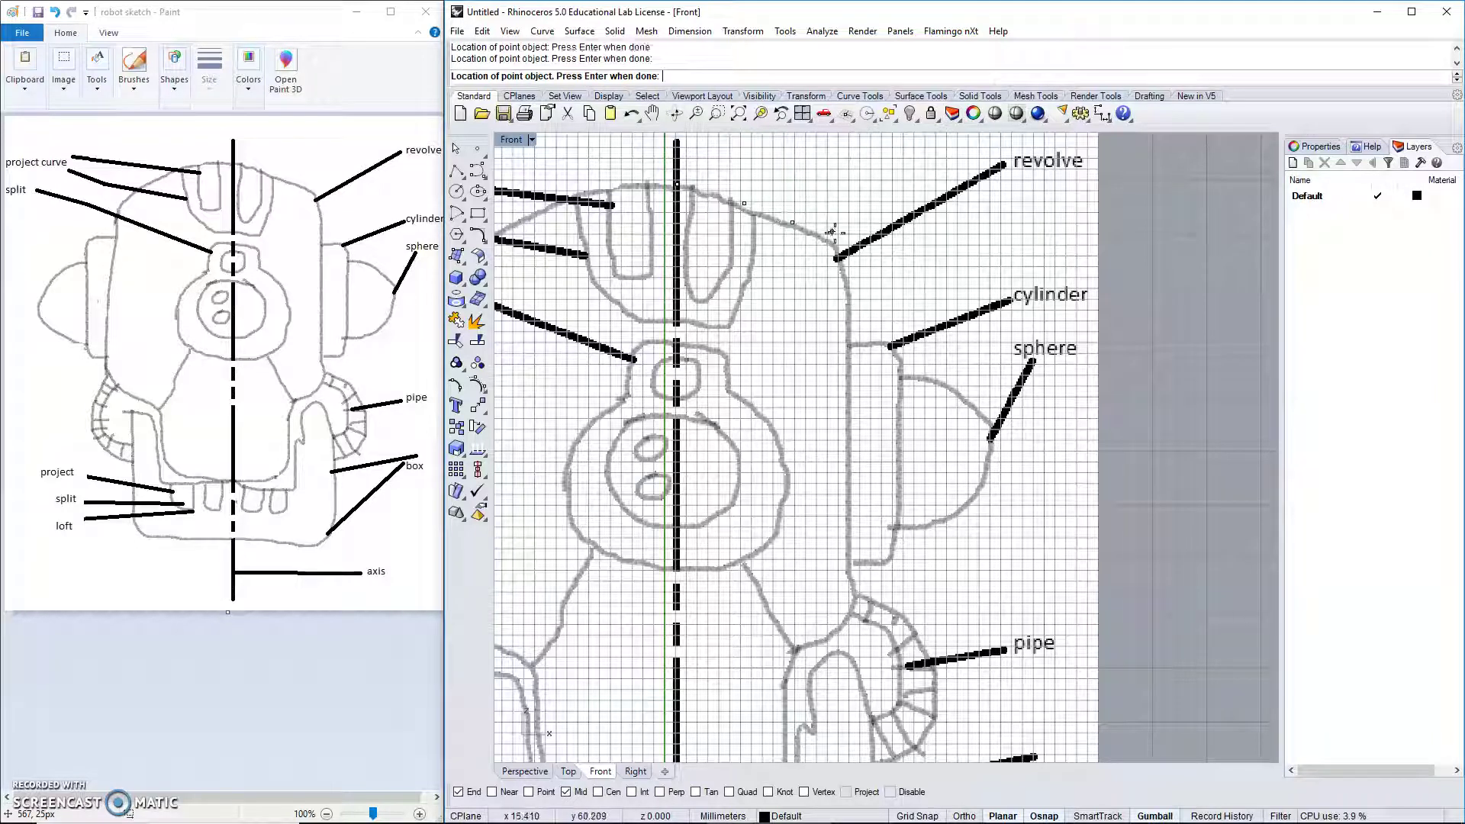
click(879, 317)
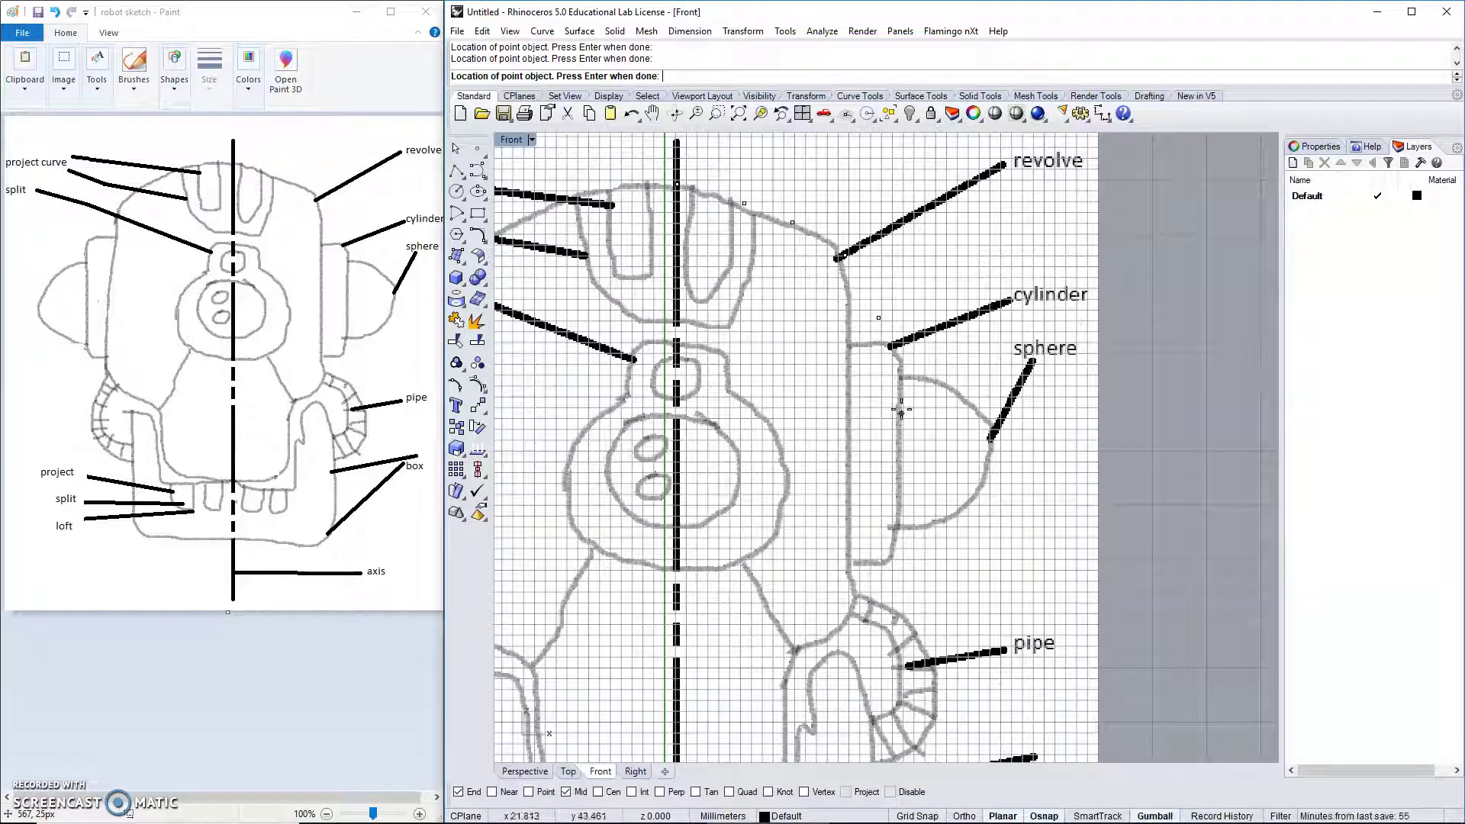
click(903, 505)
click(883, 569)
click(831, 634)
click(804, 649)
click(786, 669)
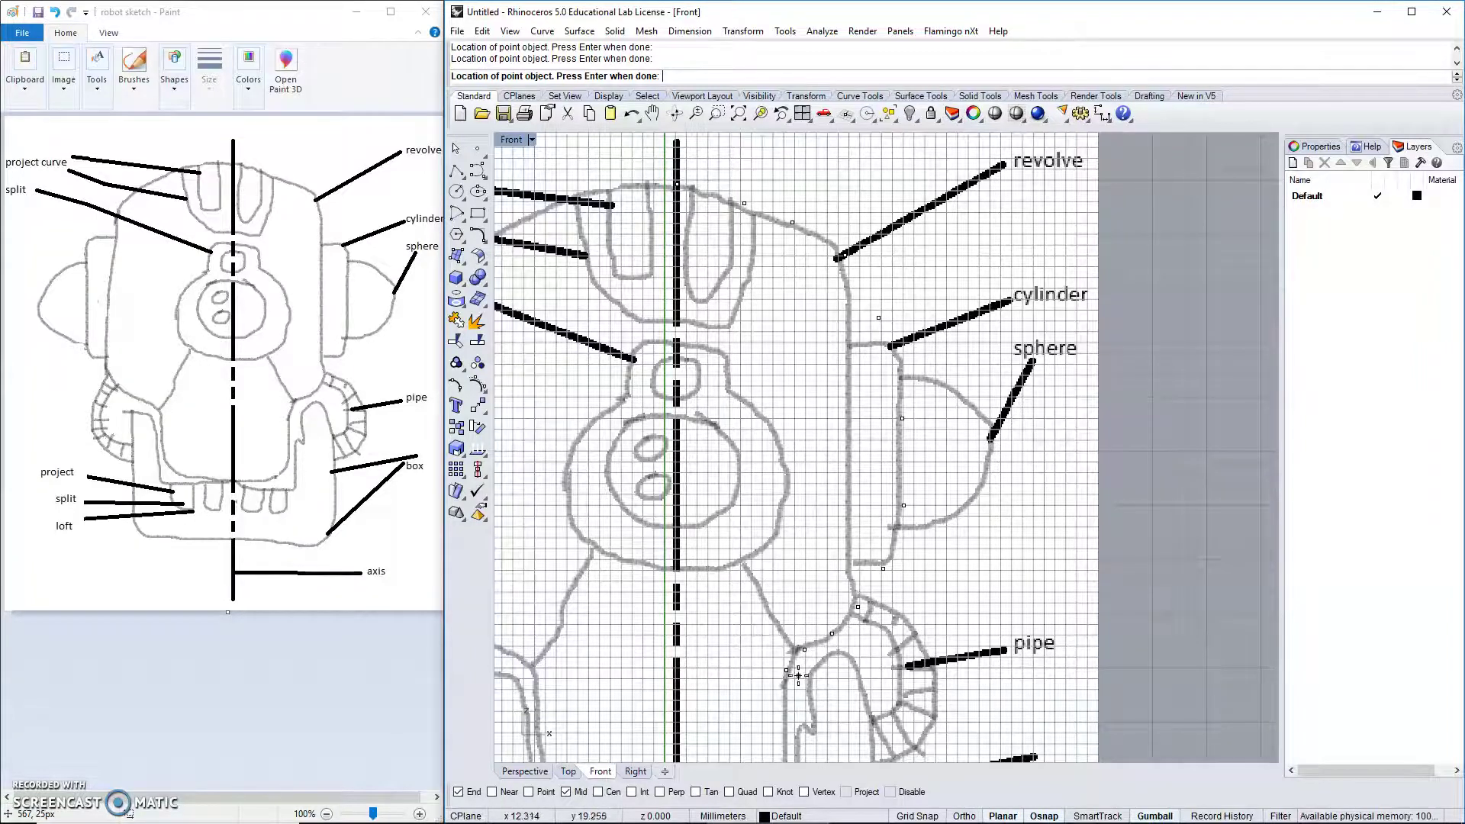
Trace the lower outline with points down to the base near the centre axis, then finish.
scroll(786, 670, down, 3)
right_drag(785, 670, 855, 350)
scroll(856, 350, up, 4)
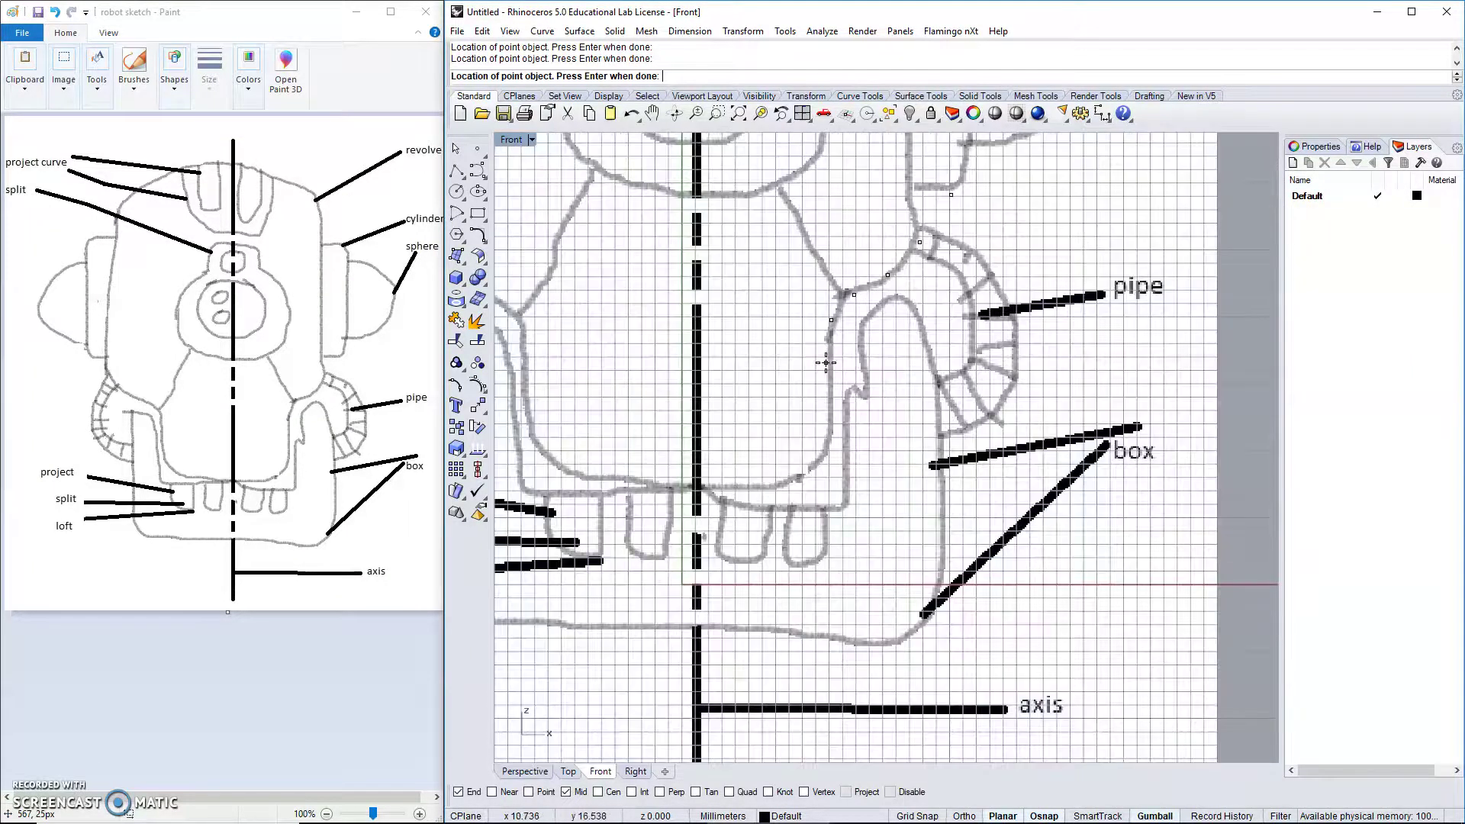
click(830, 374)
click(830, 425)
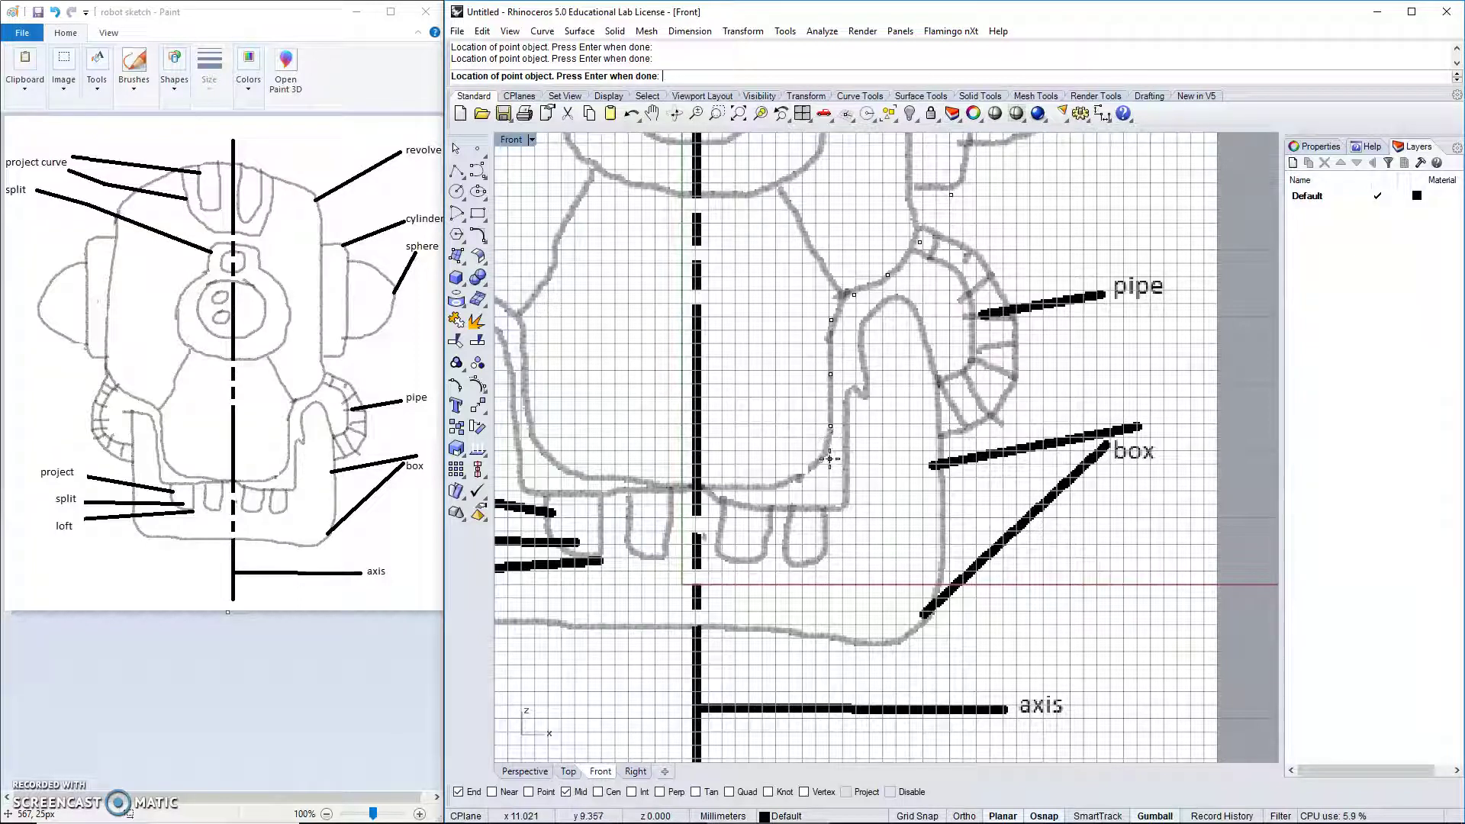
click(829, 459)
click(816, 485)
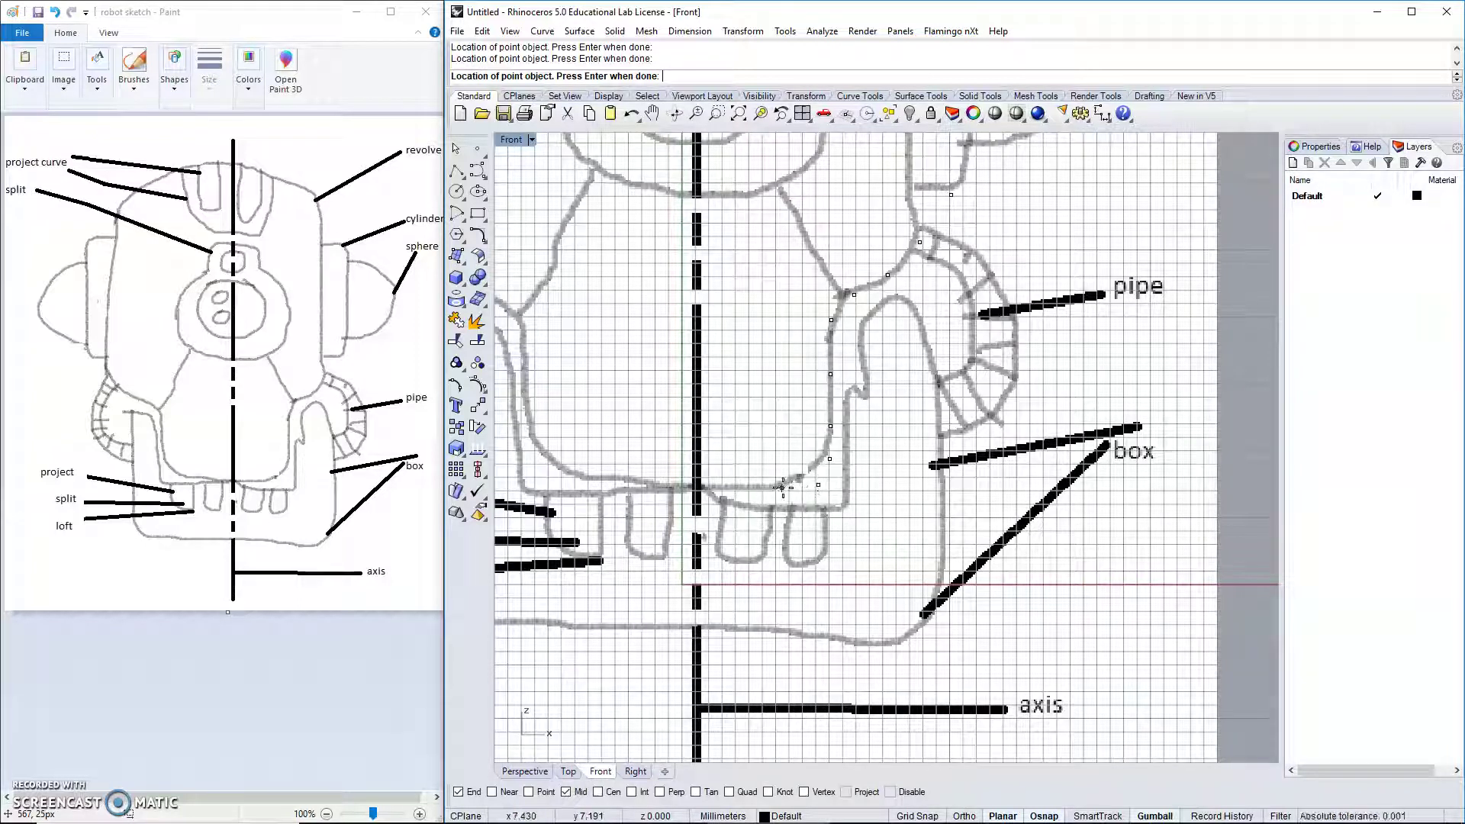
click(772, 486)
scroll(743, 477, down, 5)
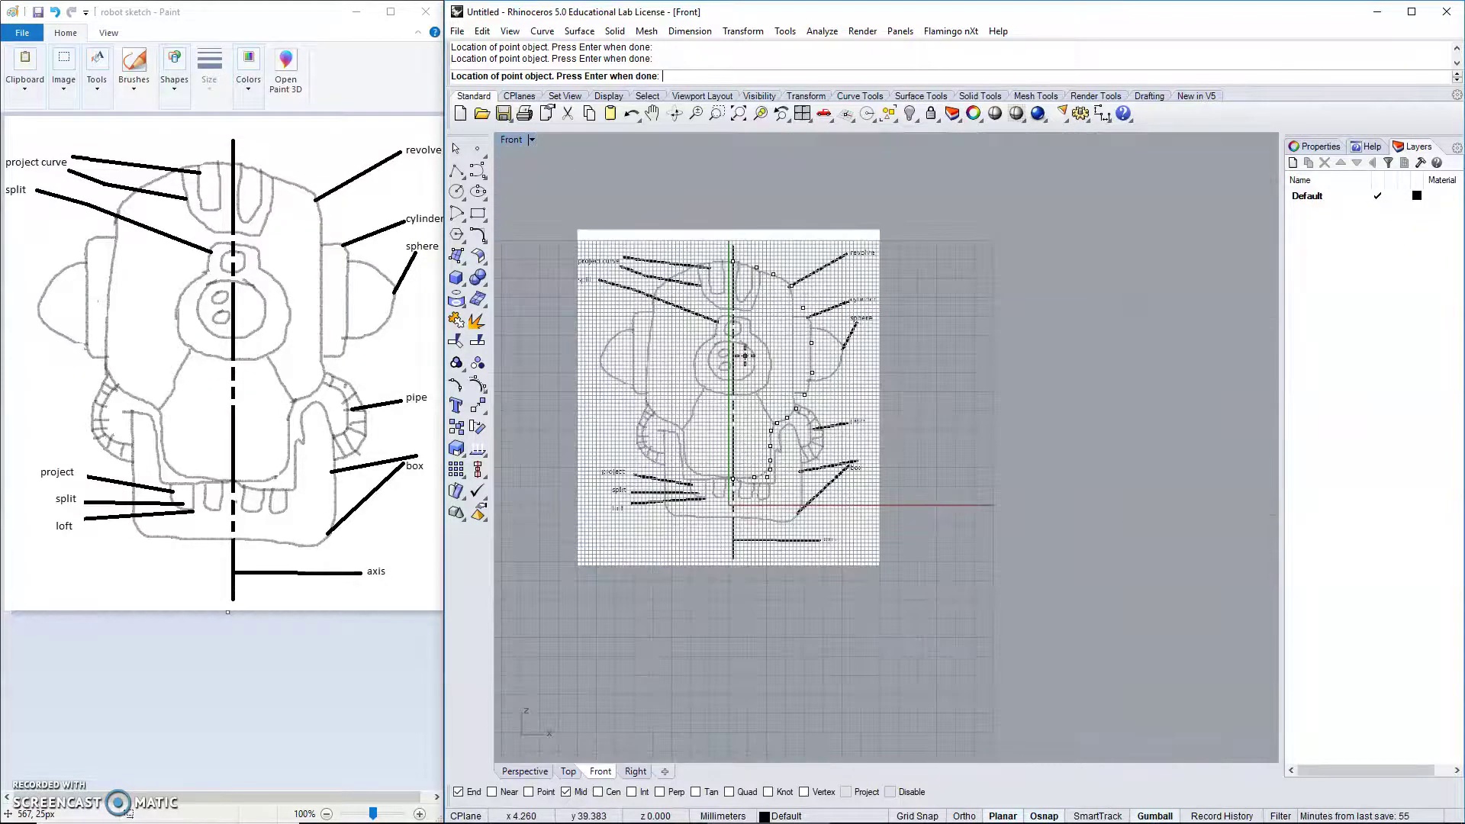
key(Return)
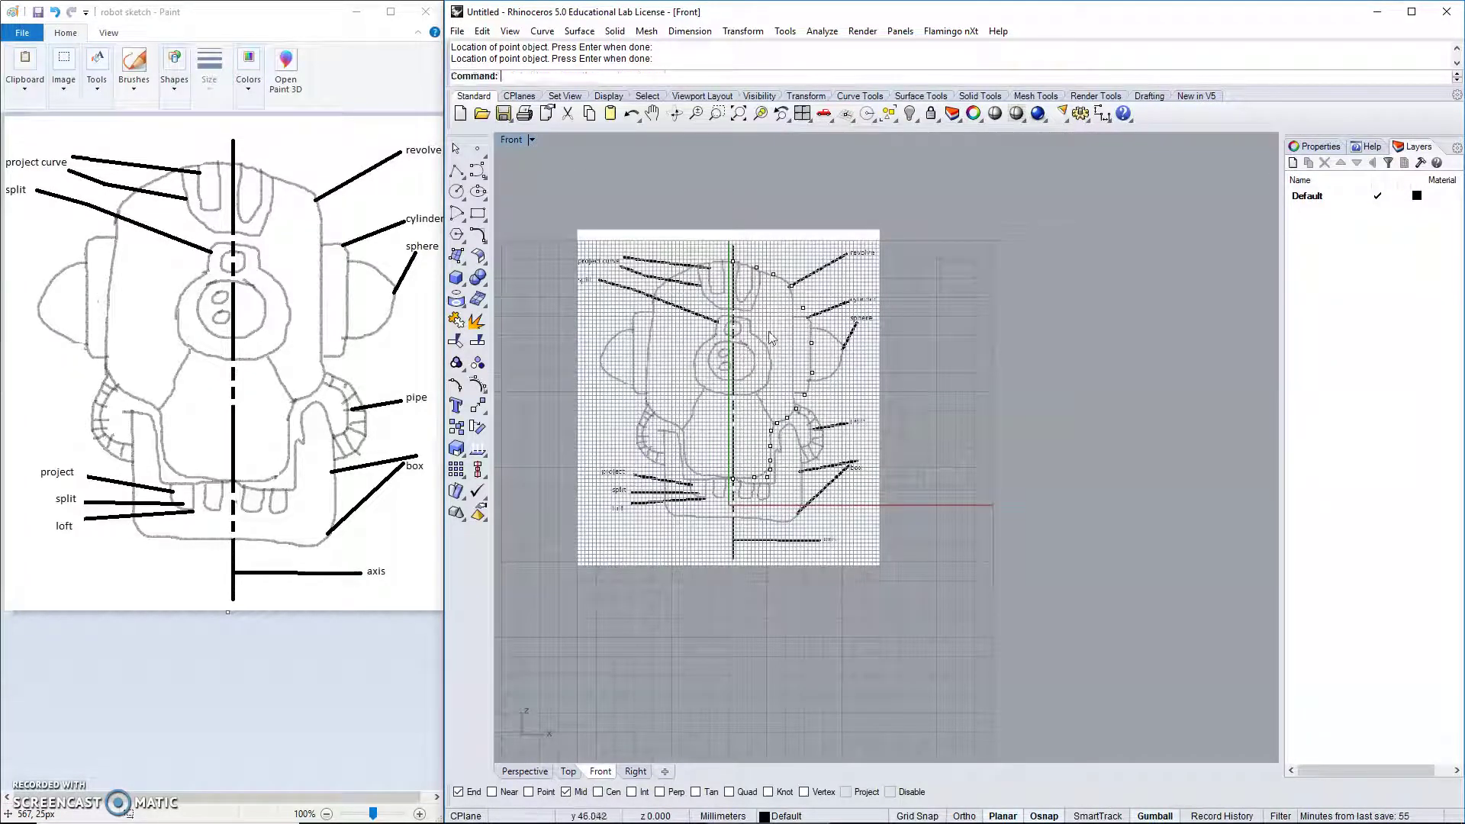
Build an interpolated curve through all the traced outline points and zoom in to check it.
right_click(481, 171)
drag(647, 183, 955, 602)
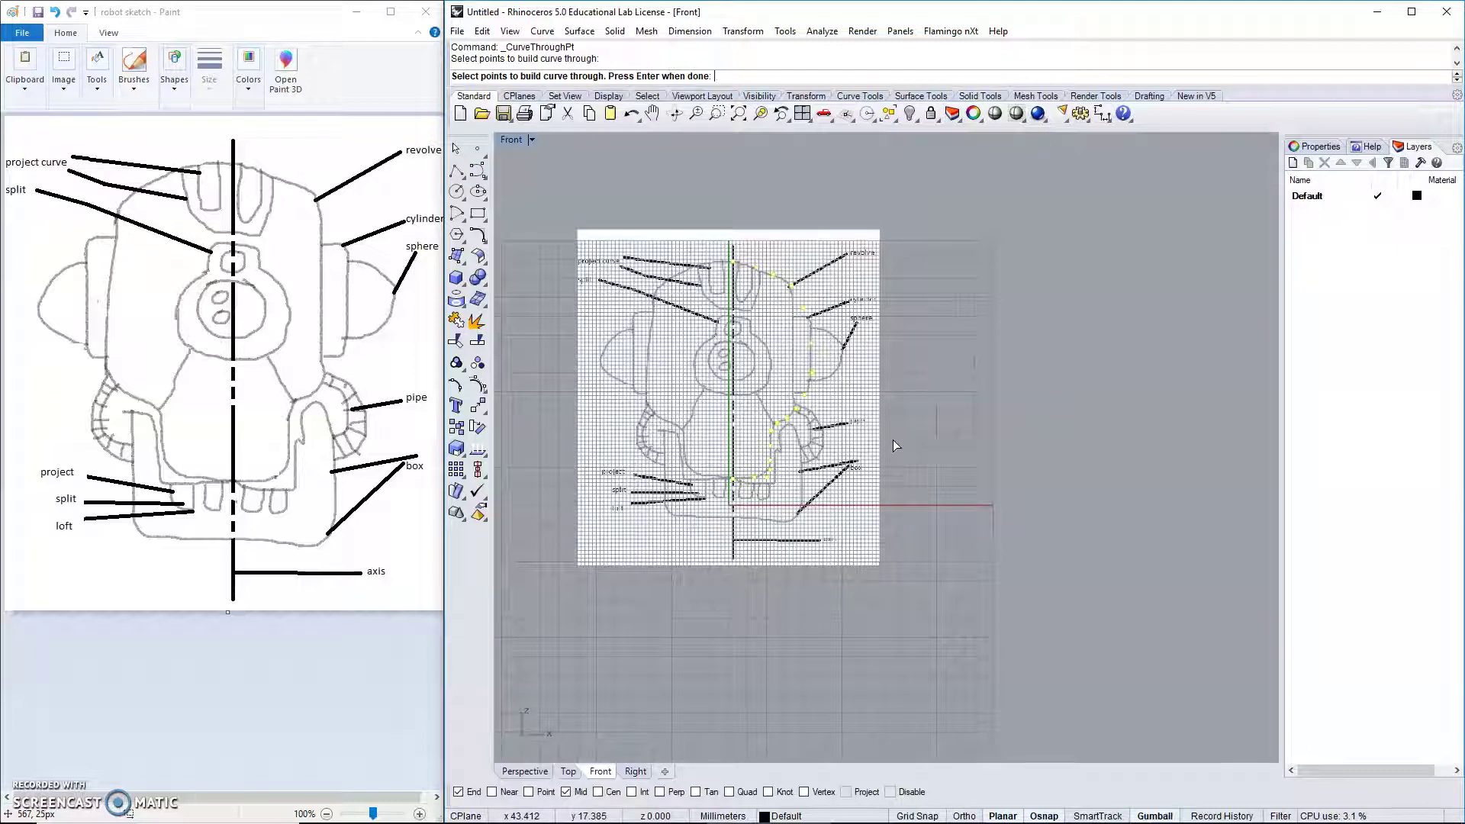
key(Return)
scroll(830, 316, up, 5)
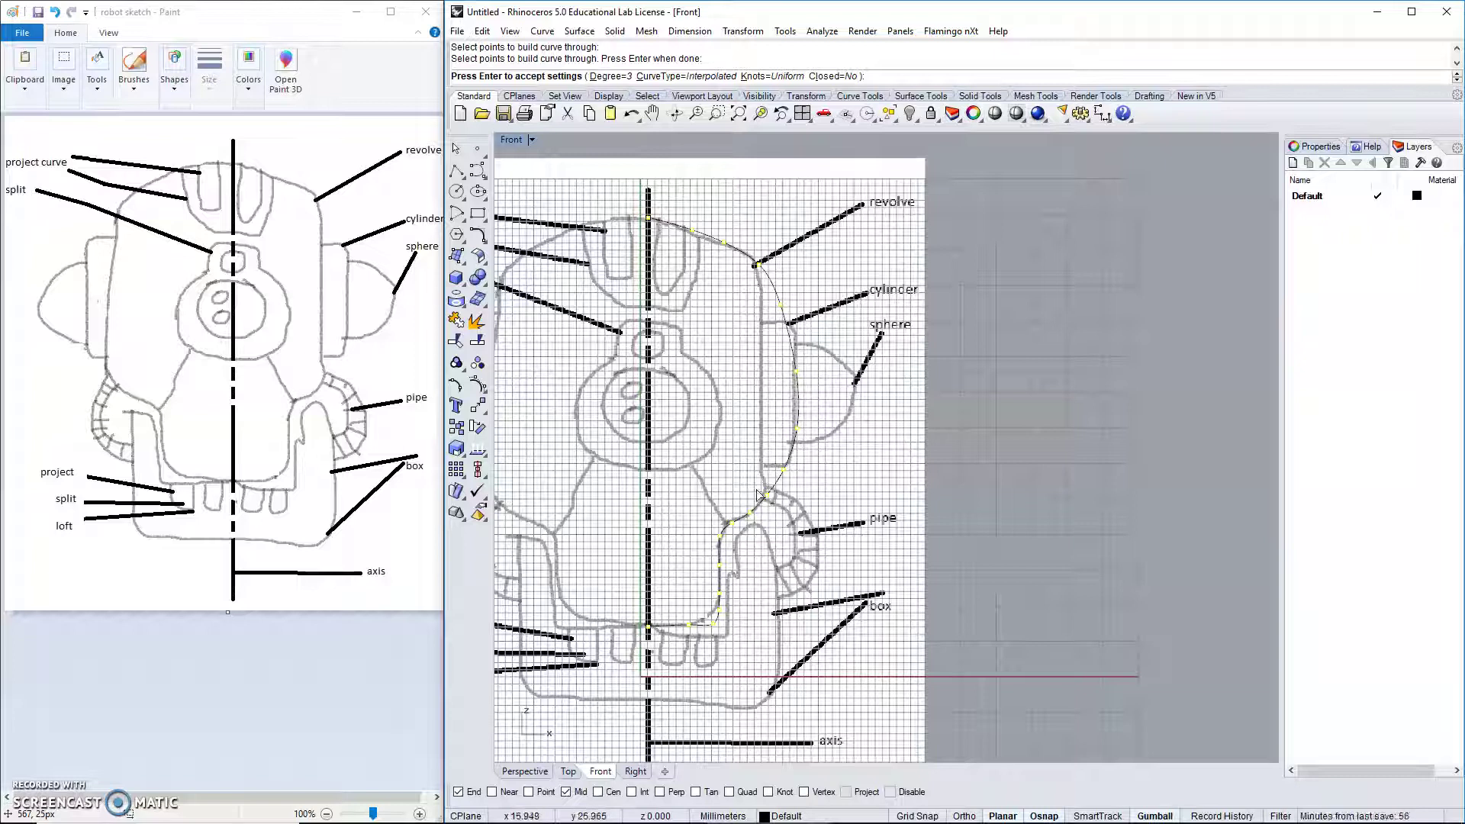
scroll(769, 494, up, 2)
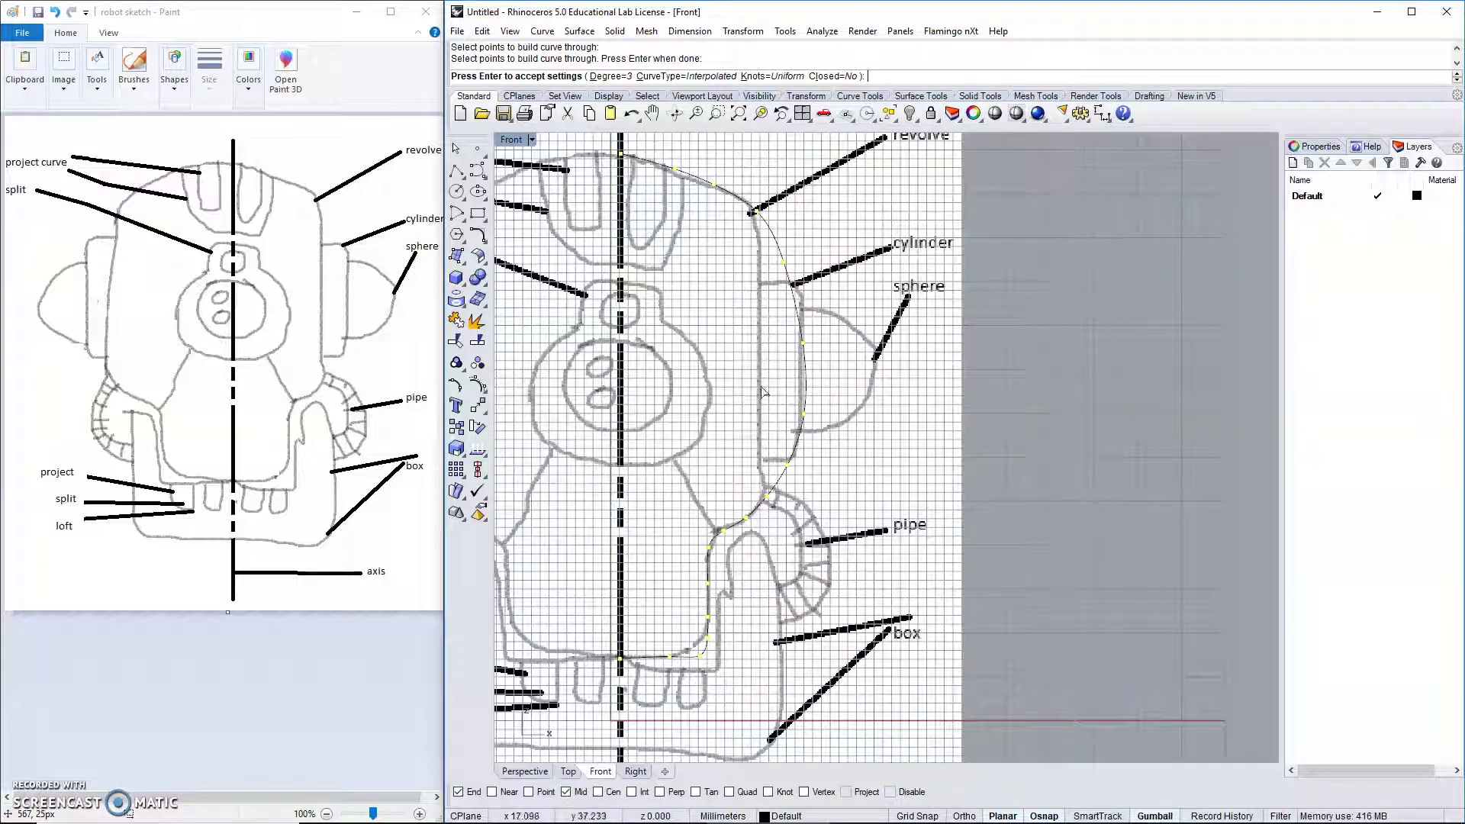
scroll(769, 431, down, 4)
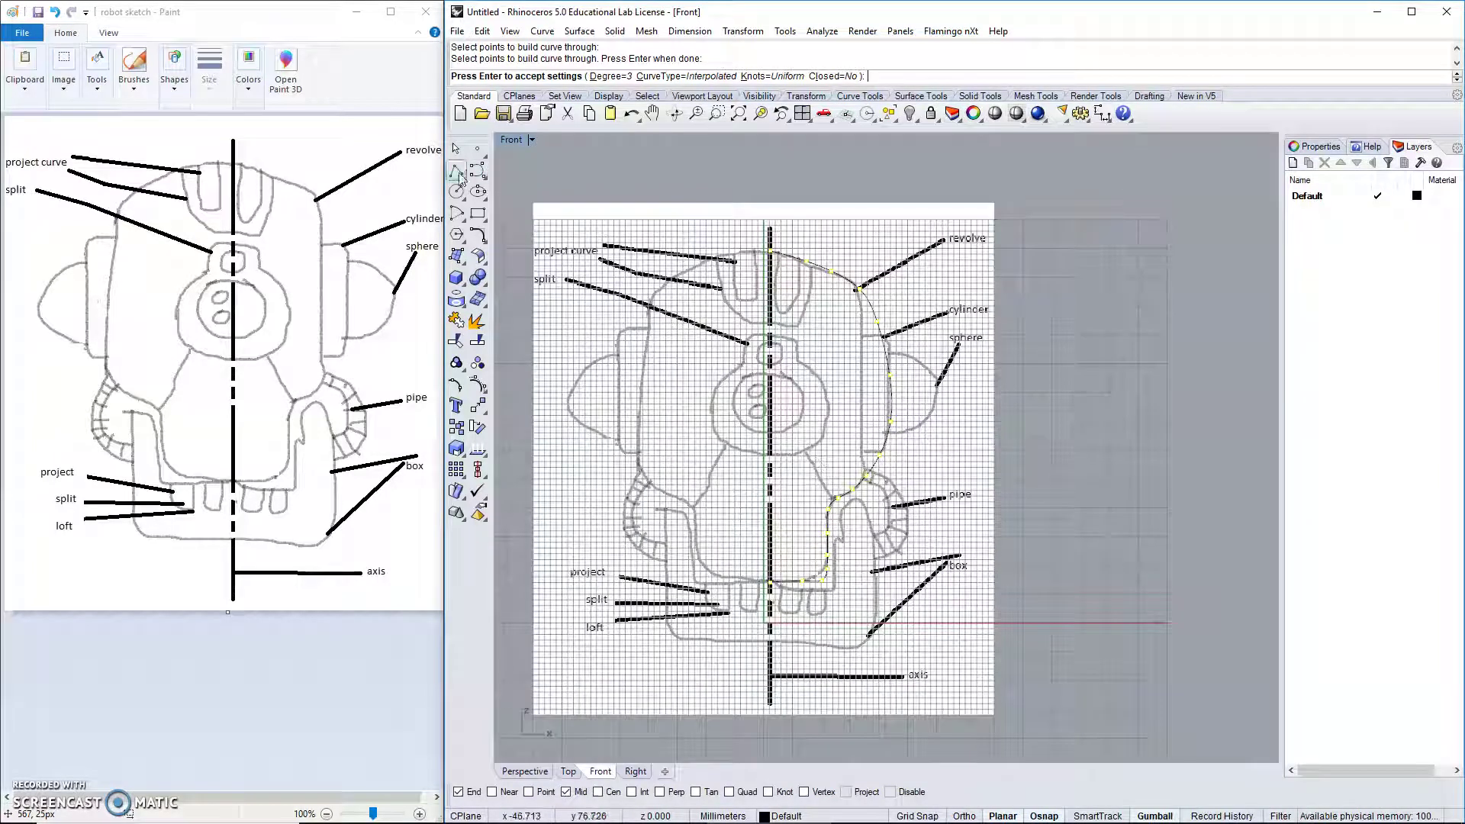
click(478, 171)
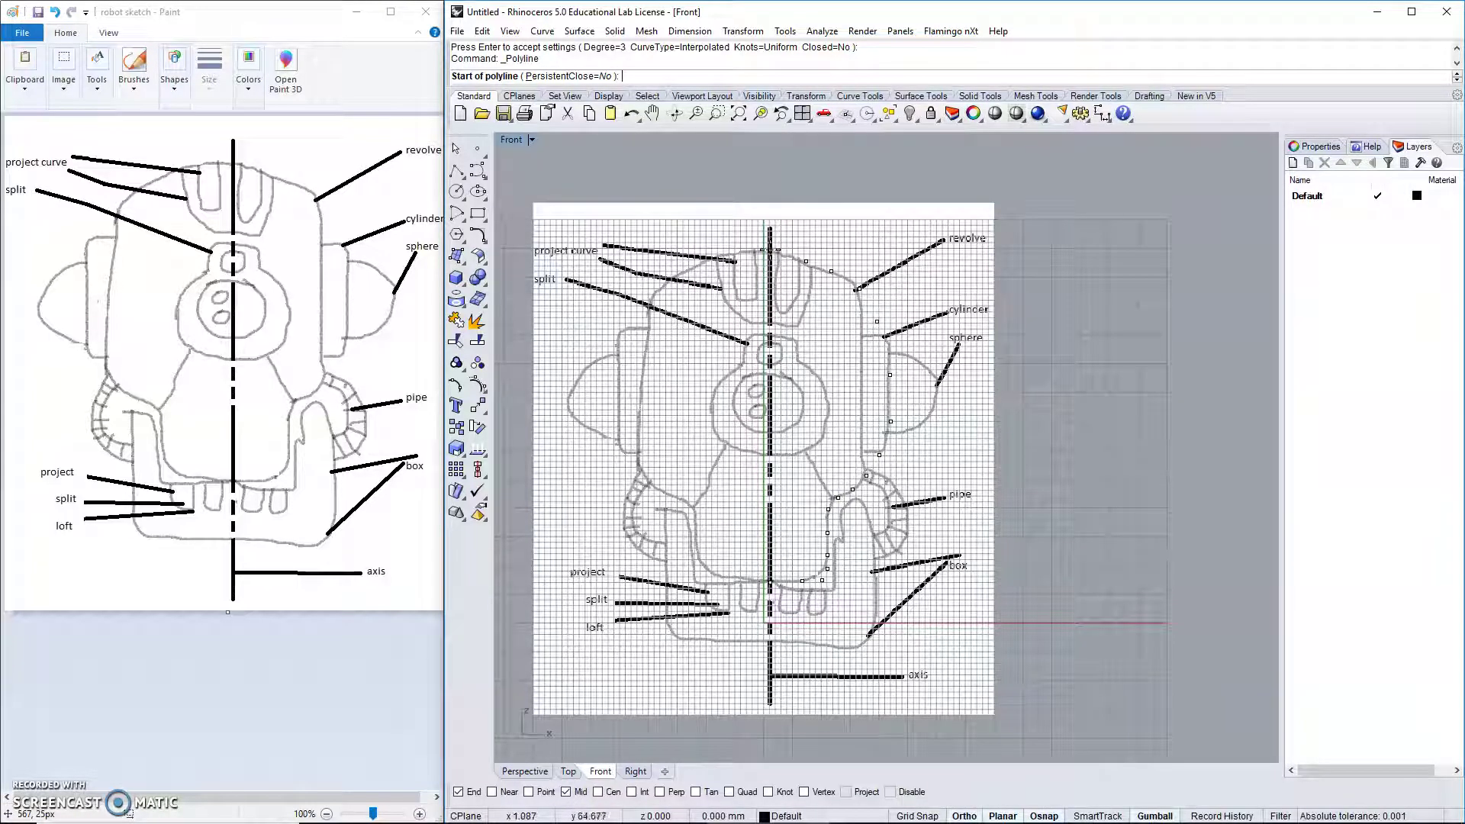
With Point osnap on, draw a vertical line from the top outline point down past the sketch.
click(529, 792)
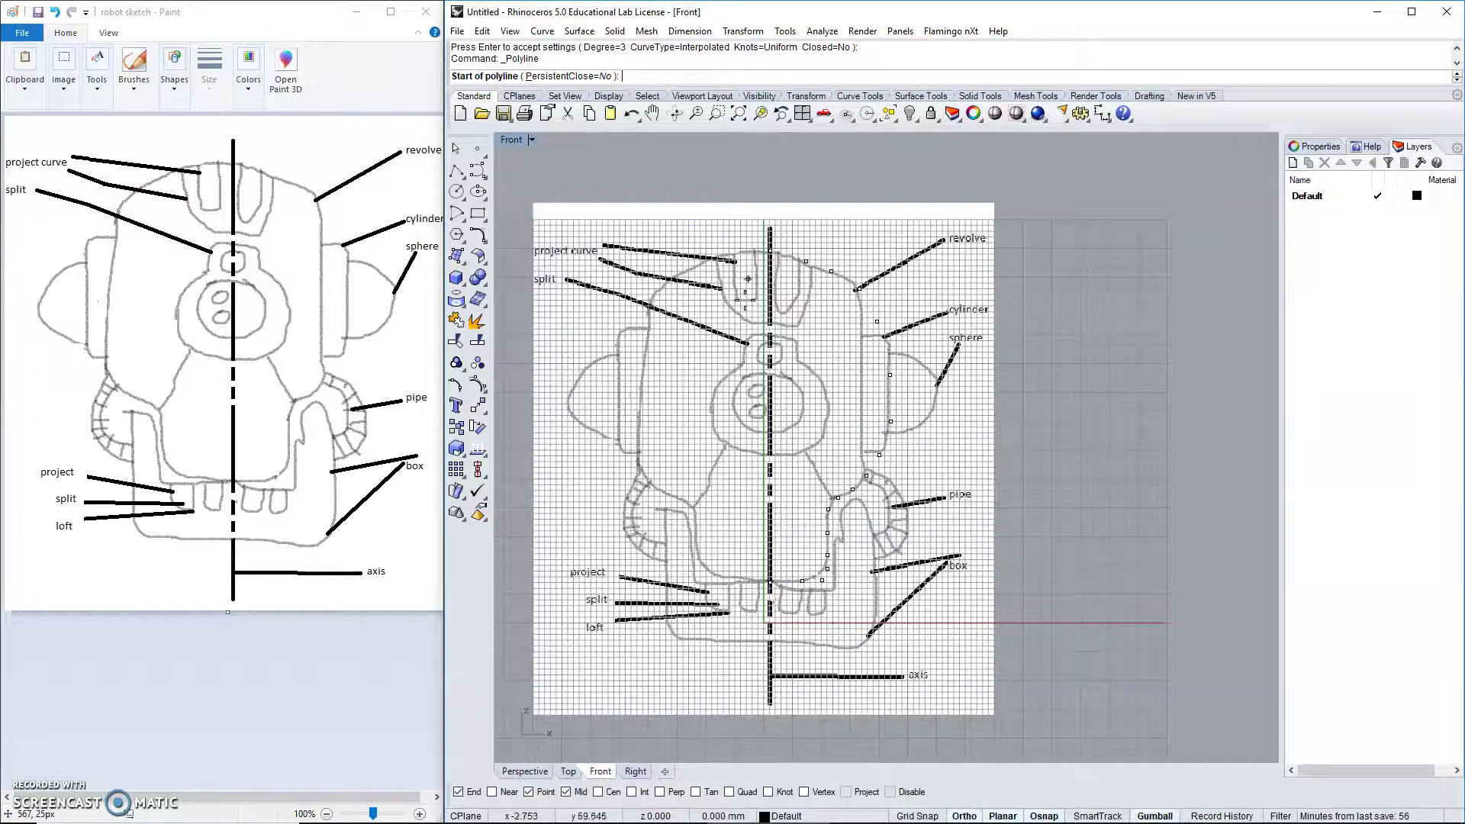
click(770, 233)
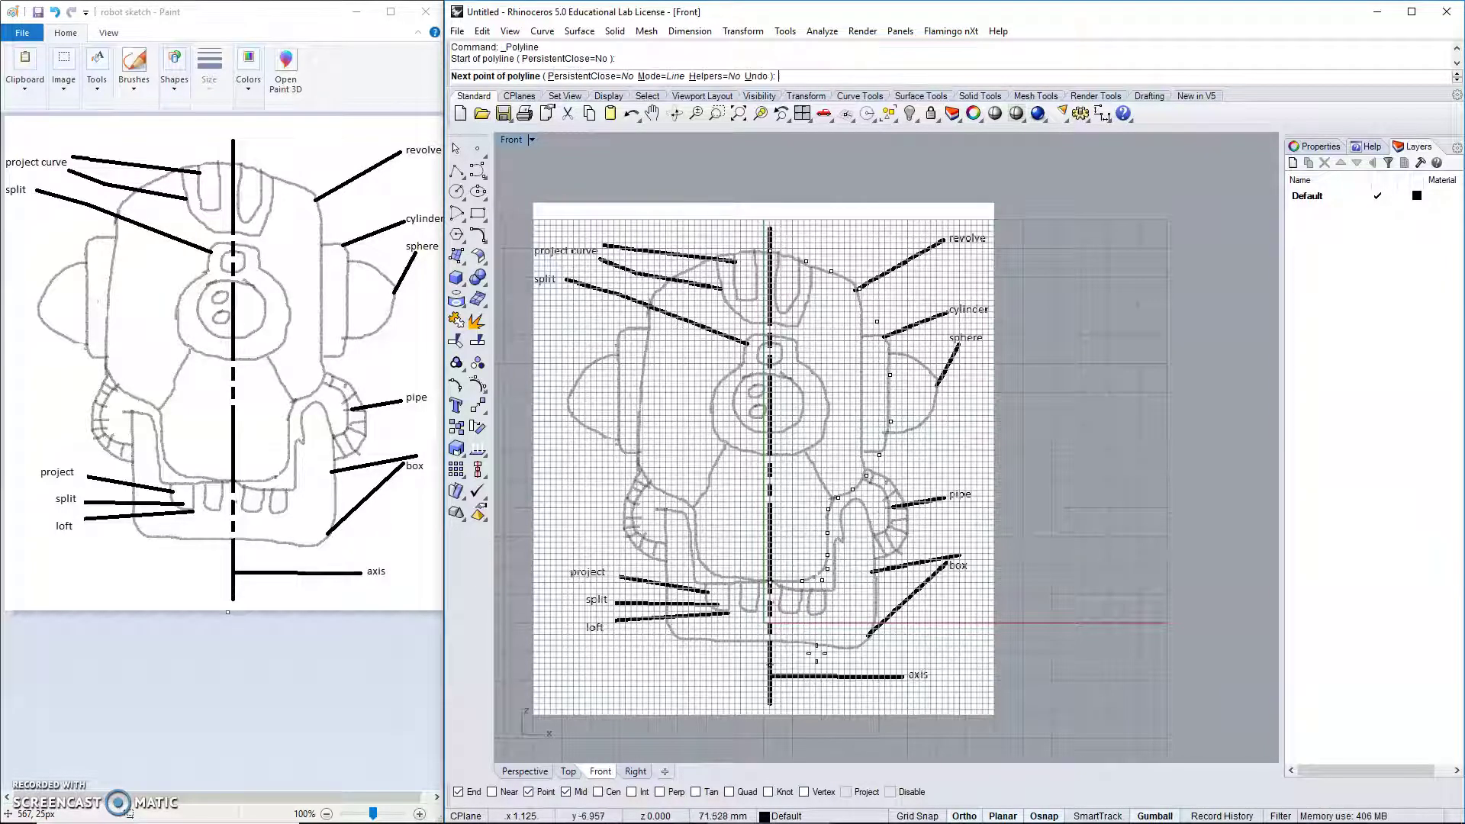
click(770, 737)
key(Return)
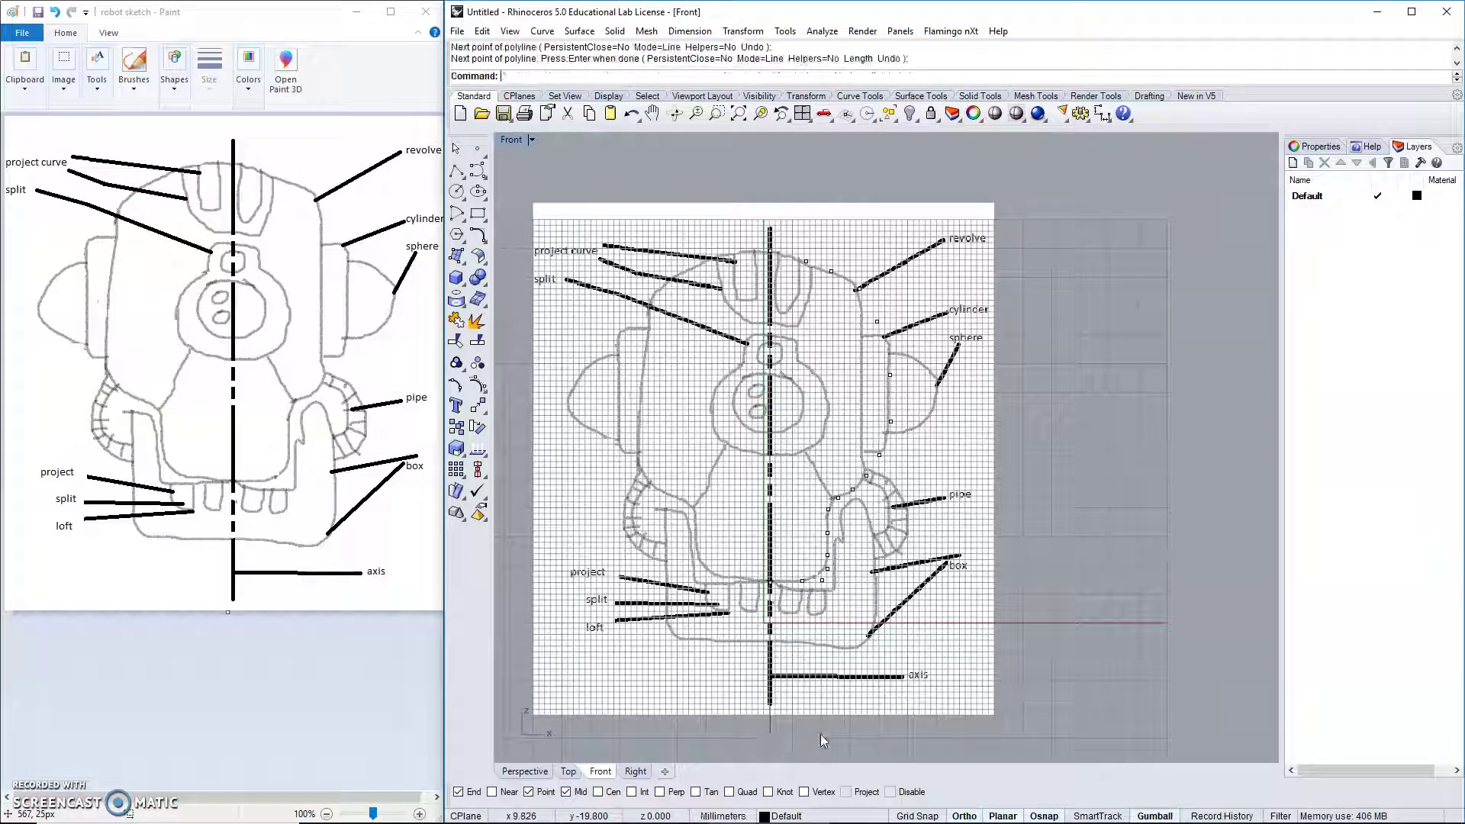
right_drag(878, 473, 894, 453)
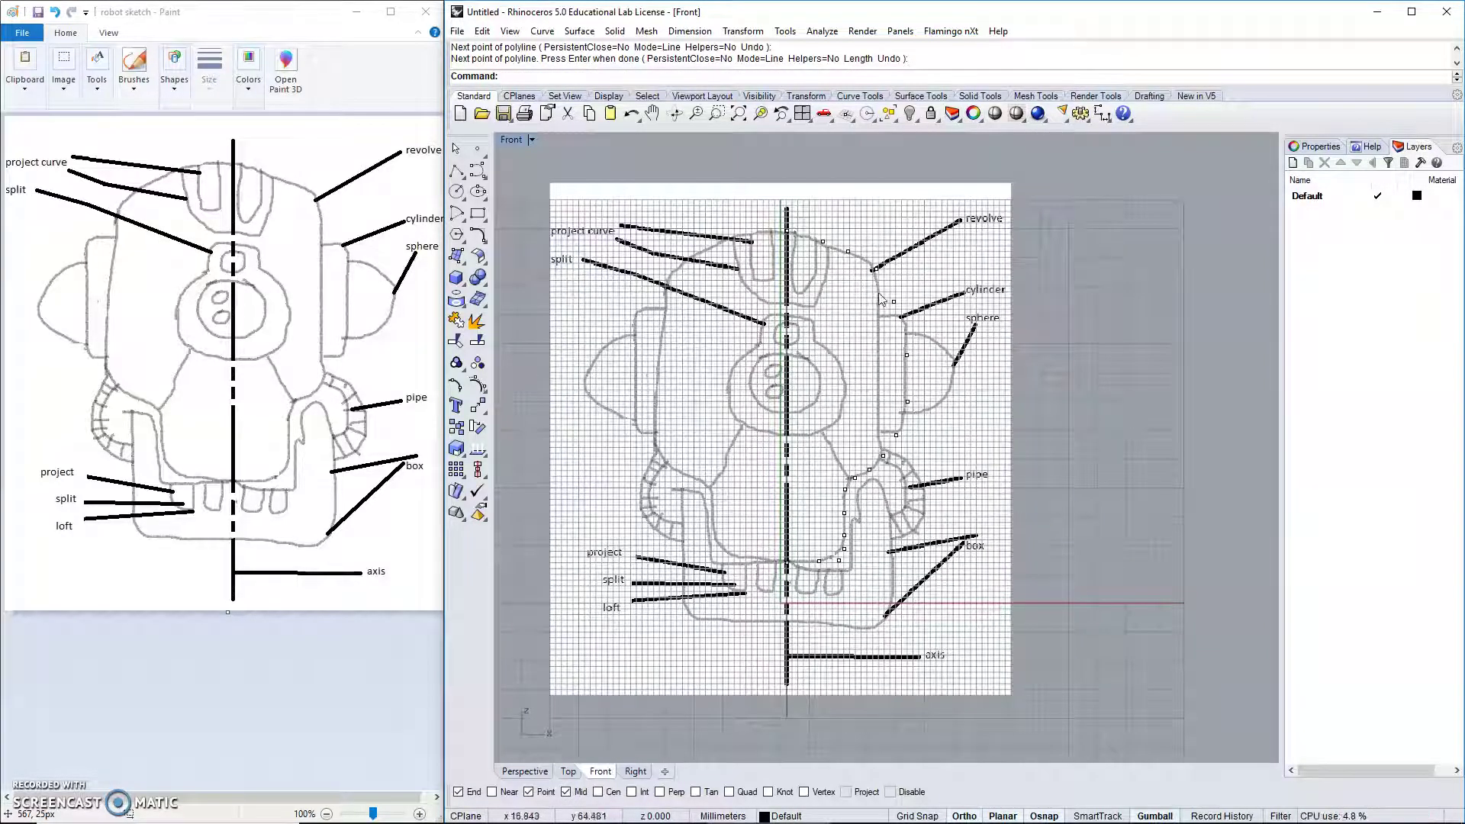
Create a degree-3 interpolated curve through the right-side head outline points.
scroll(916, 357, up, 5)
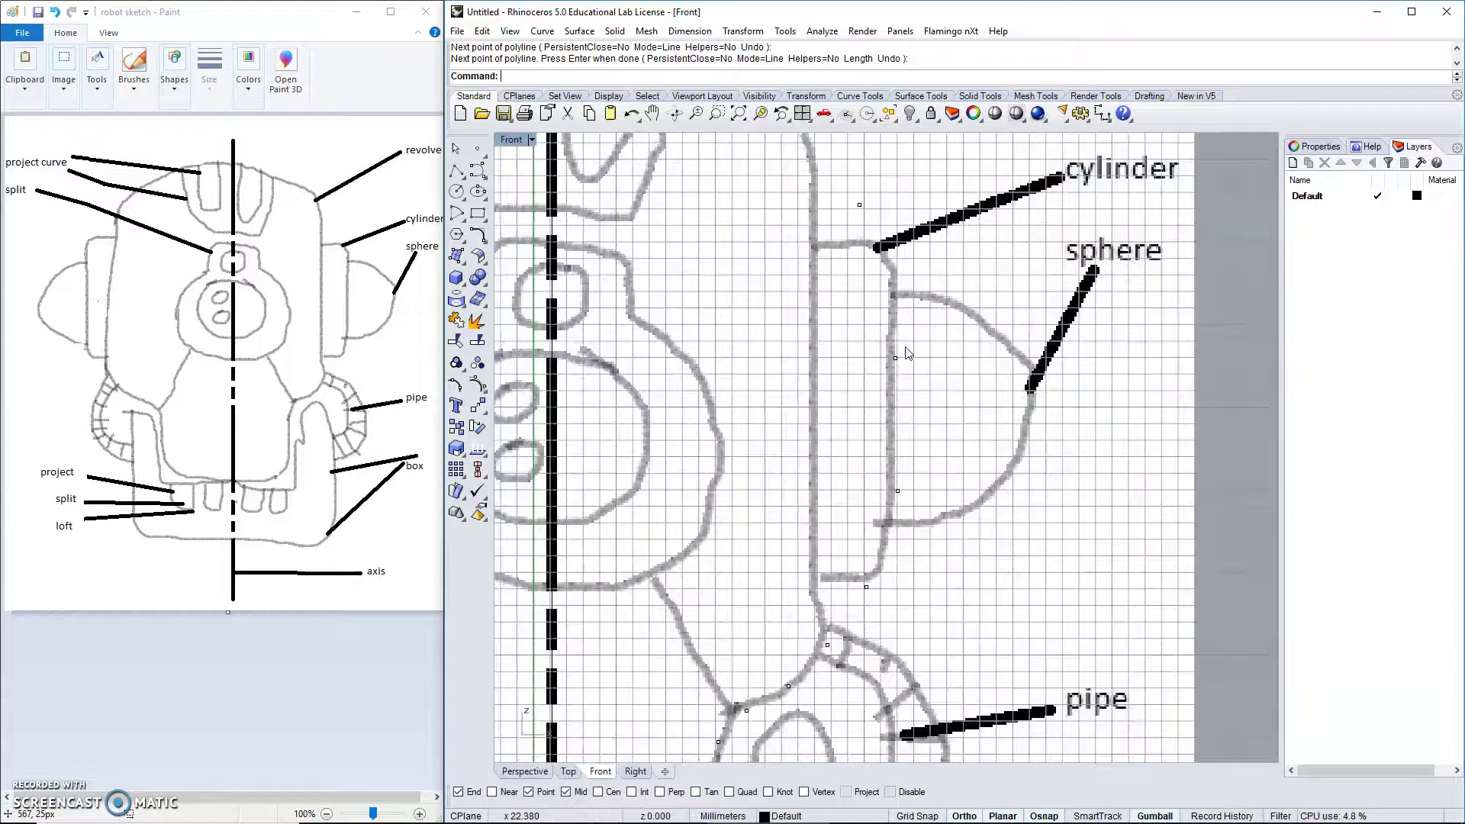
scroll(907, 353, down, 5)
right_click(478, 171)
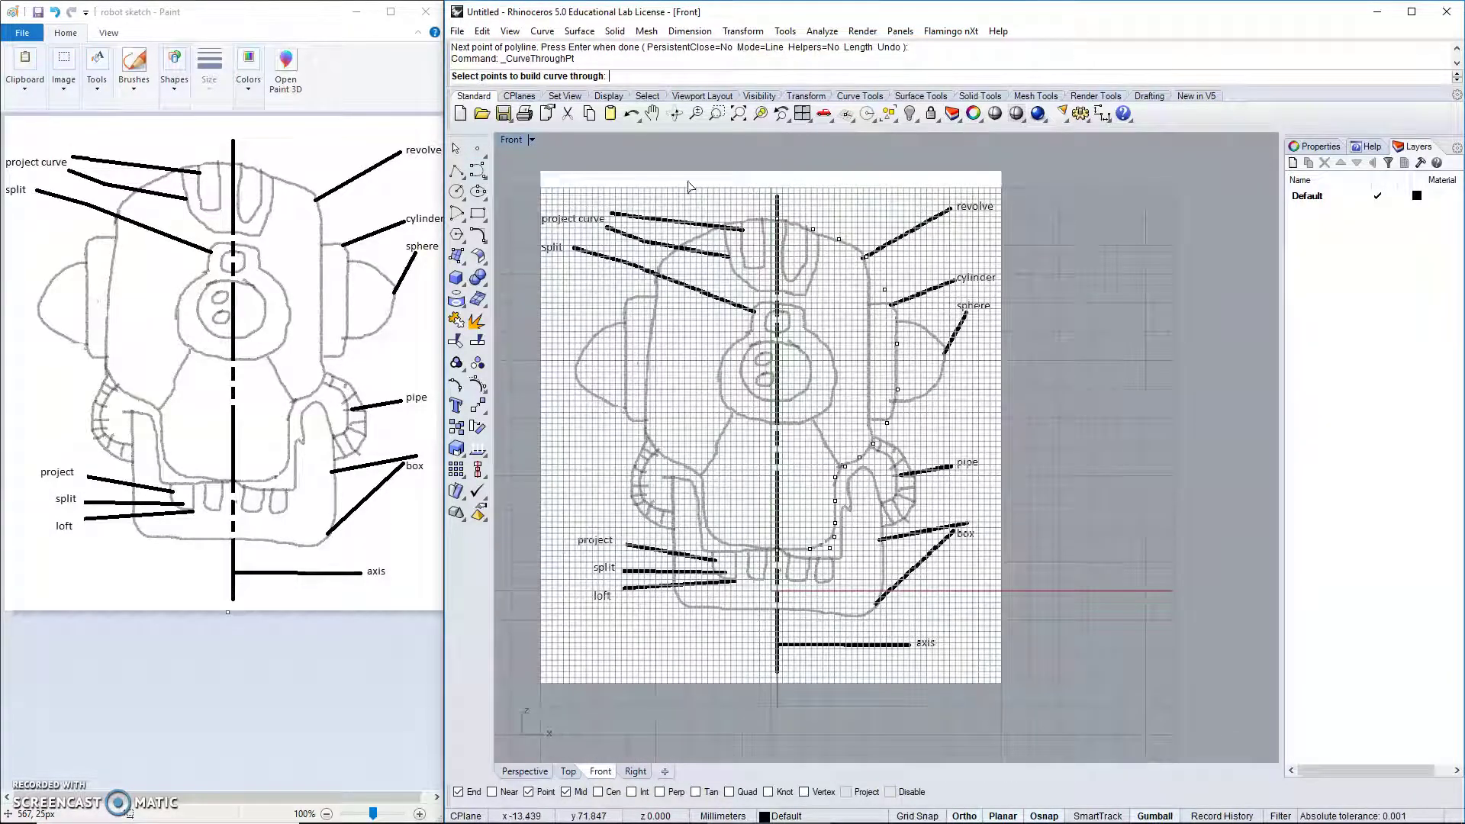
drag(688, 187, 969, 650)
key(Return)
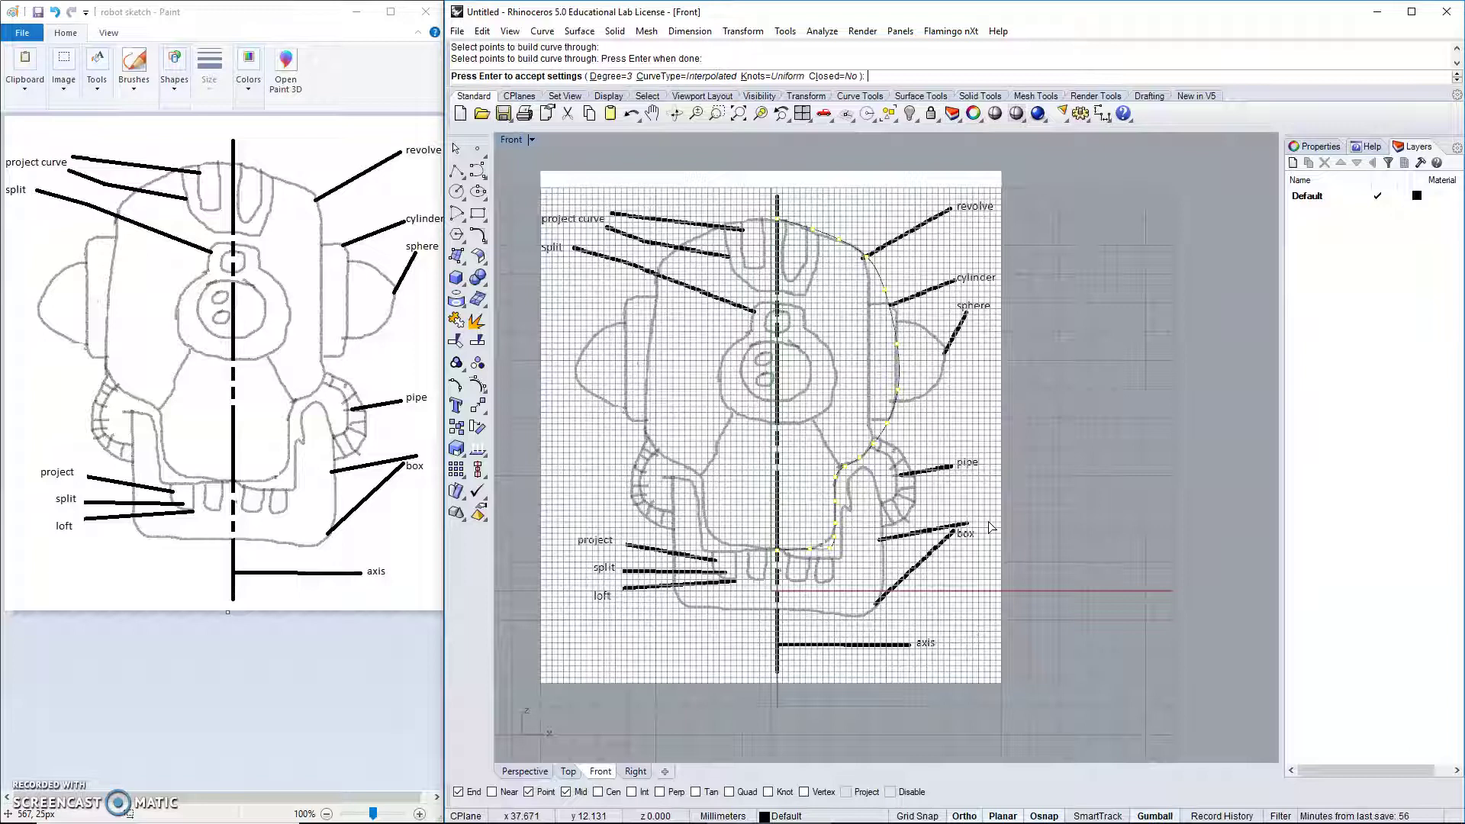
key(Return)
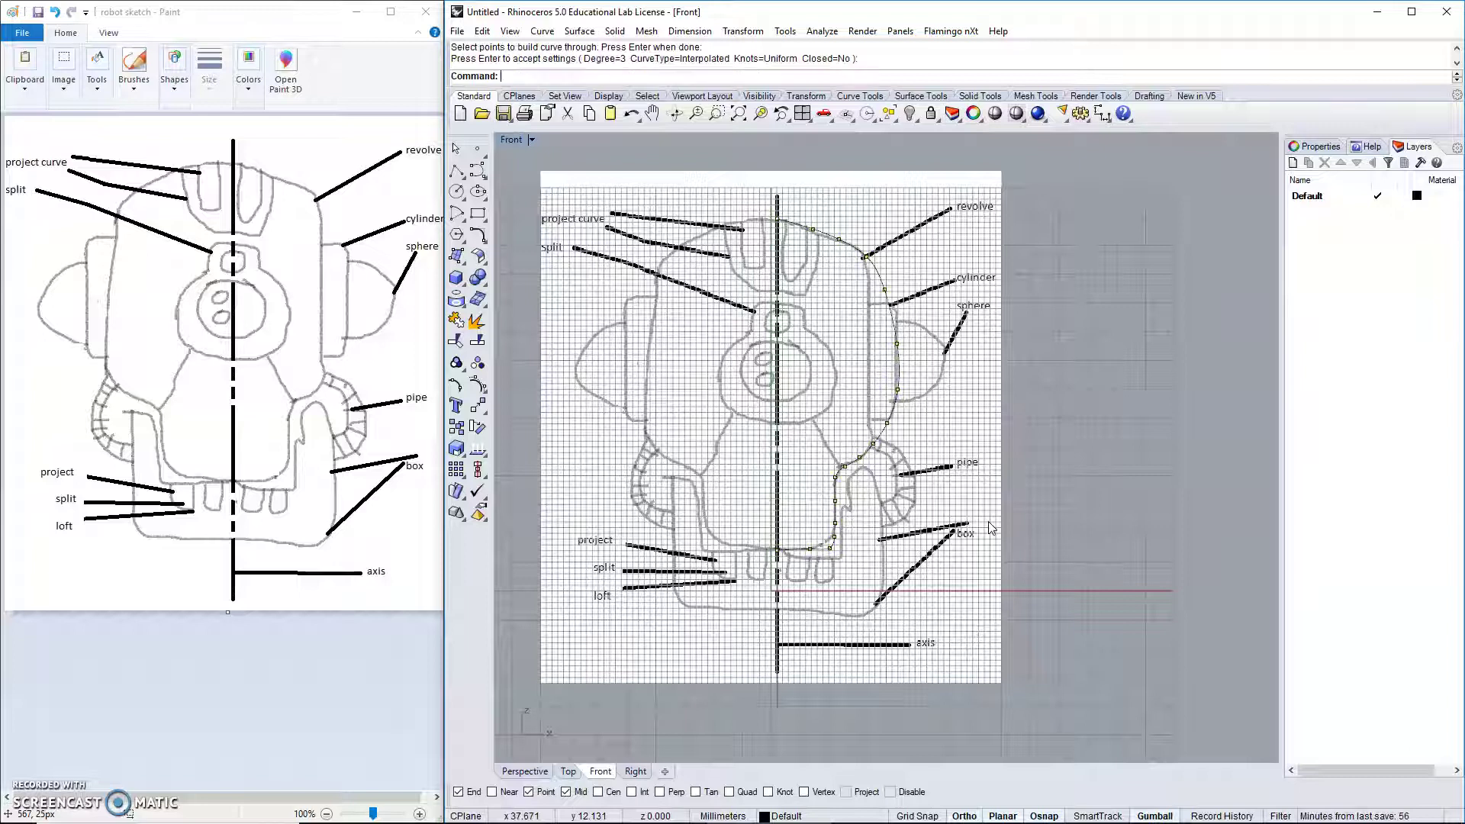
Remove the robot sketch background bitmap from the Front view and zoom into the curve's end.
click(531, 140)
mouse_move(574, 494)
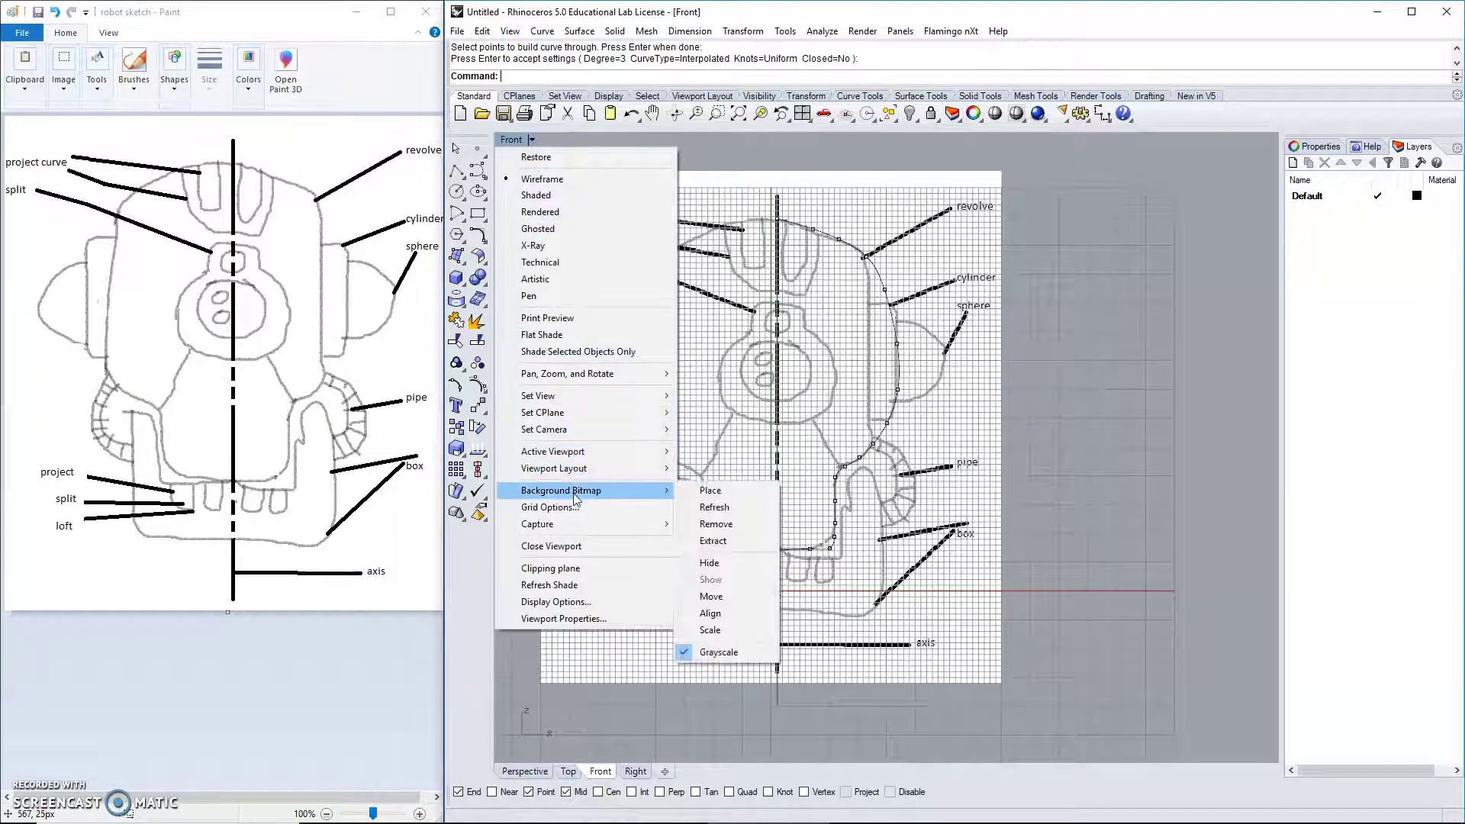
click(735, 523)
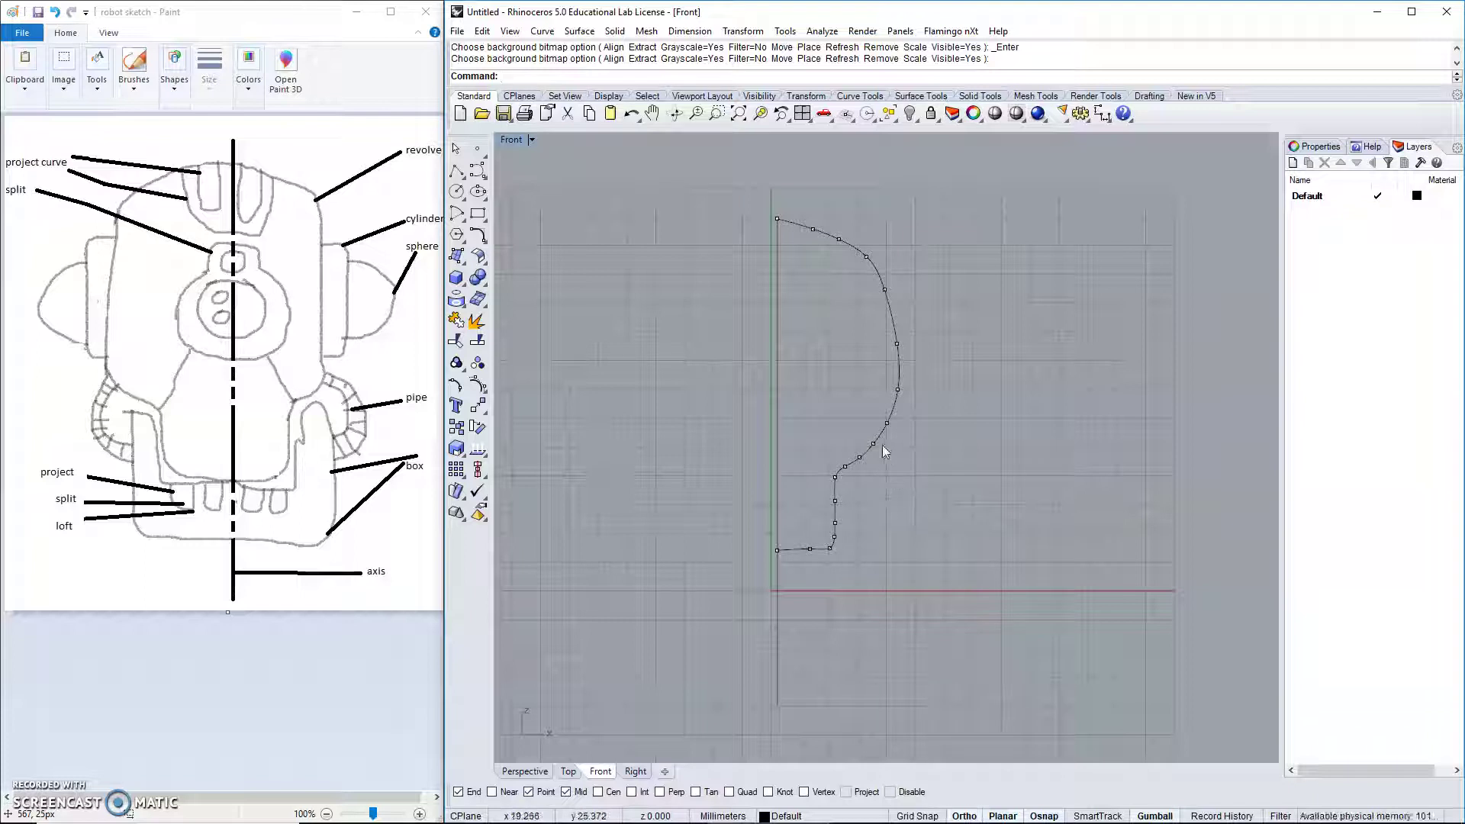
scroll(776, 560, up, 8)
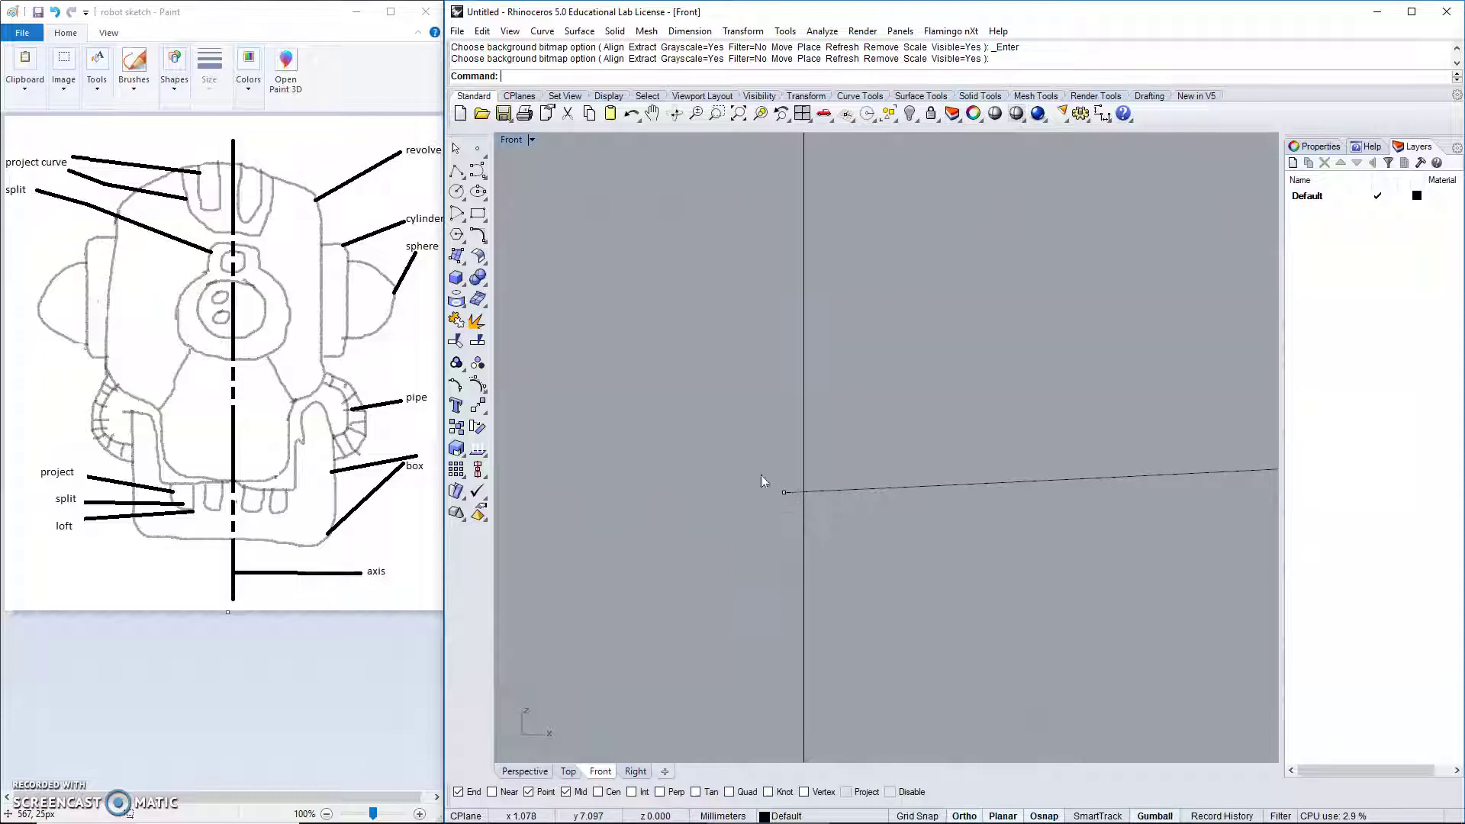
Delete the stray end point and trim the outline curve back to the vertical centre line.
drag(761, 475, 796, 516)
key(Delete)
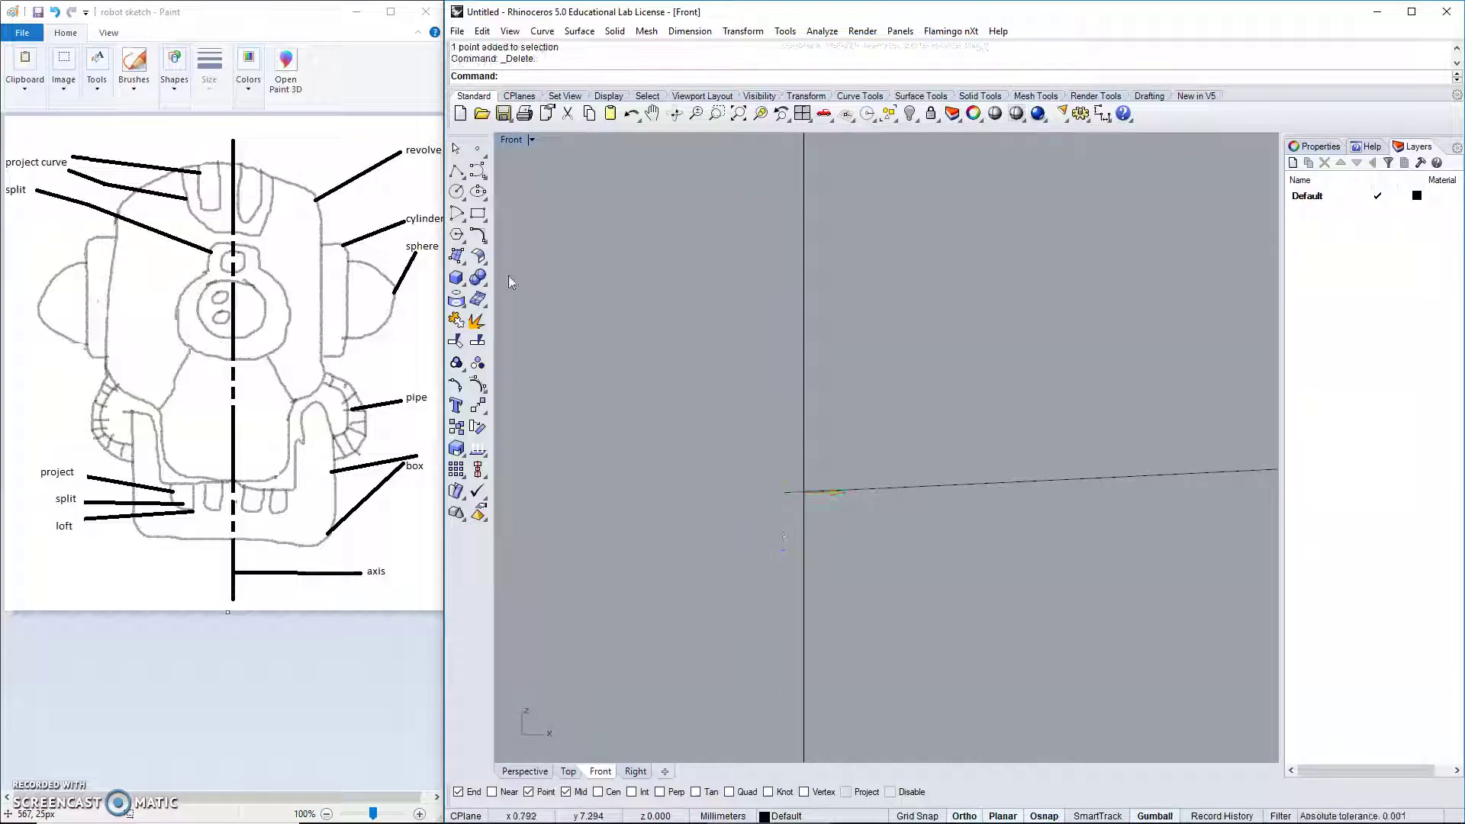
click(459, 343)
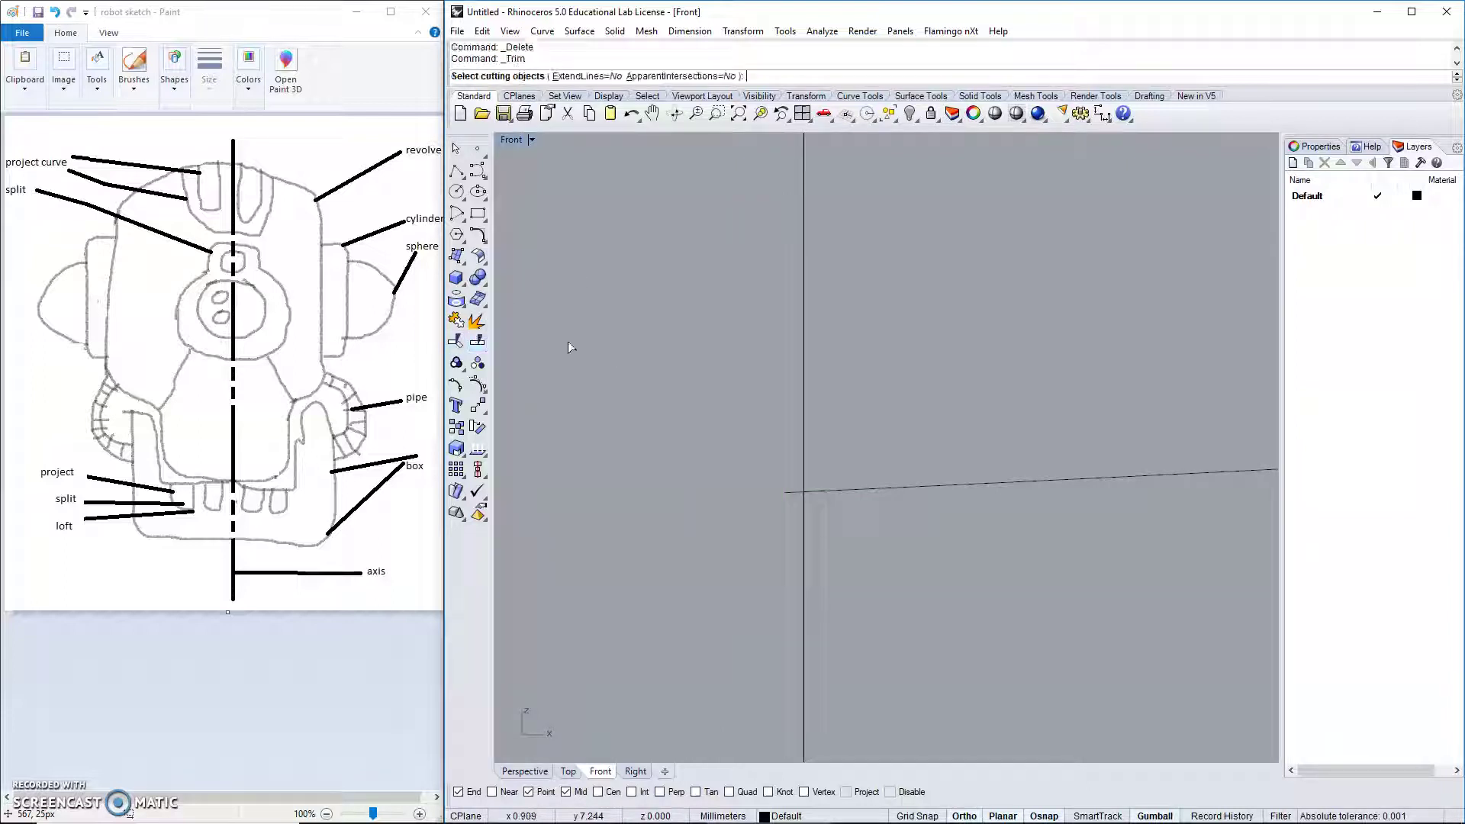
click(804, 389)
key(Return)
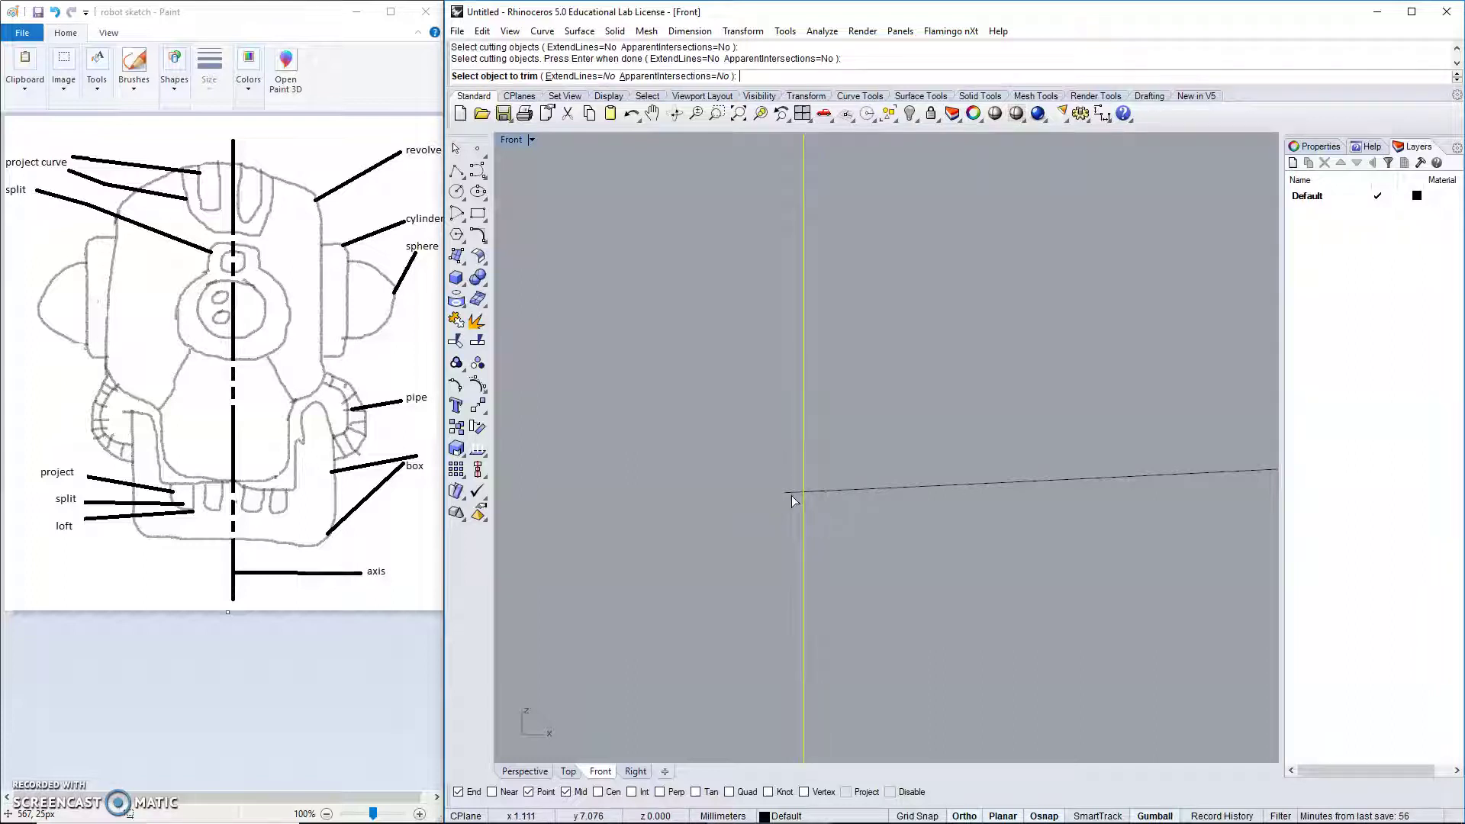
click(791, 494)
key(Return)
scroll(755, 501, down, 3)
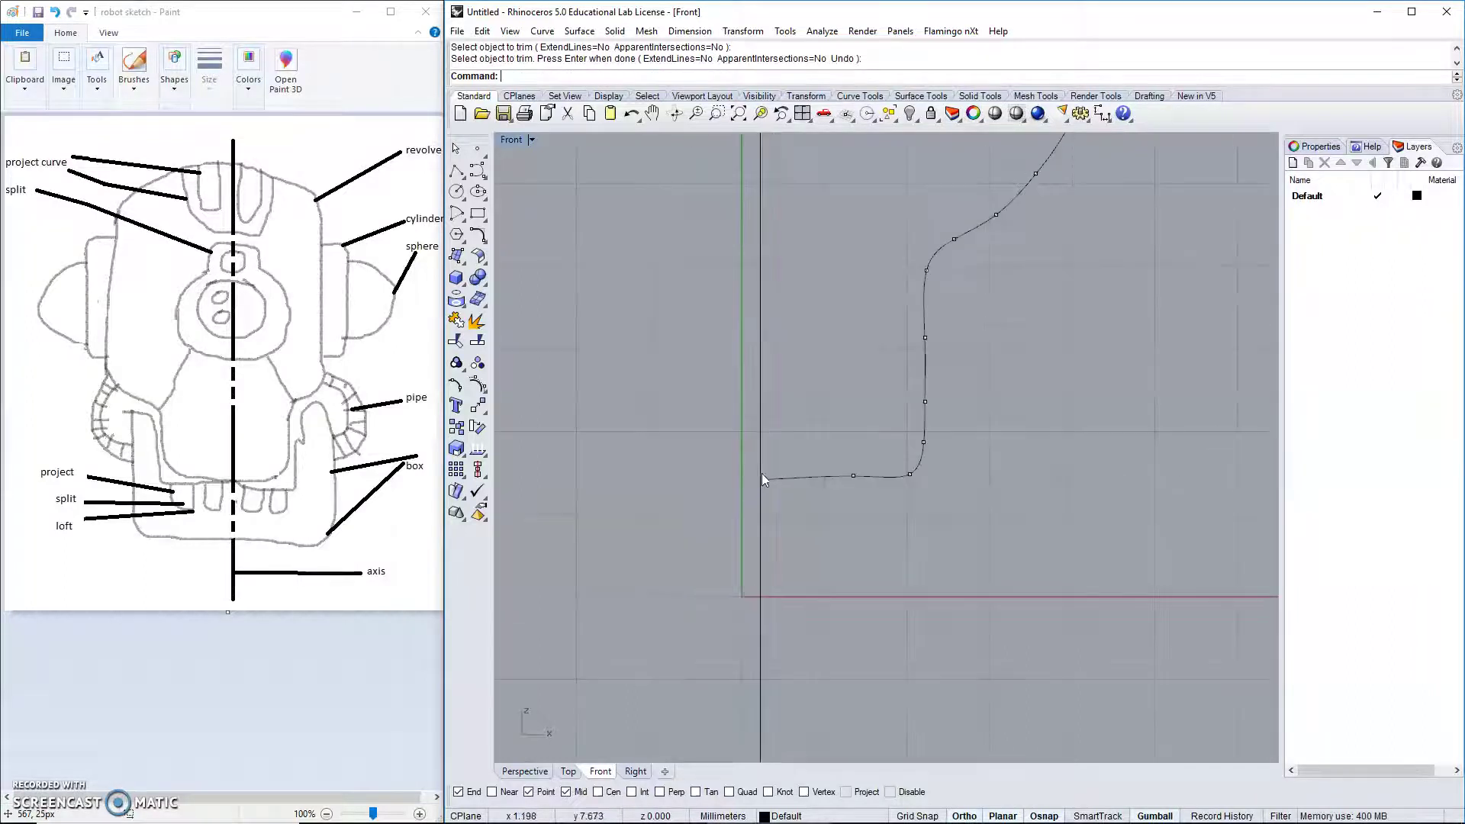
scroll(765, 324, down, 5)
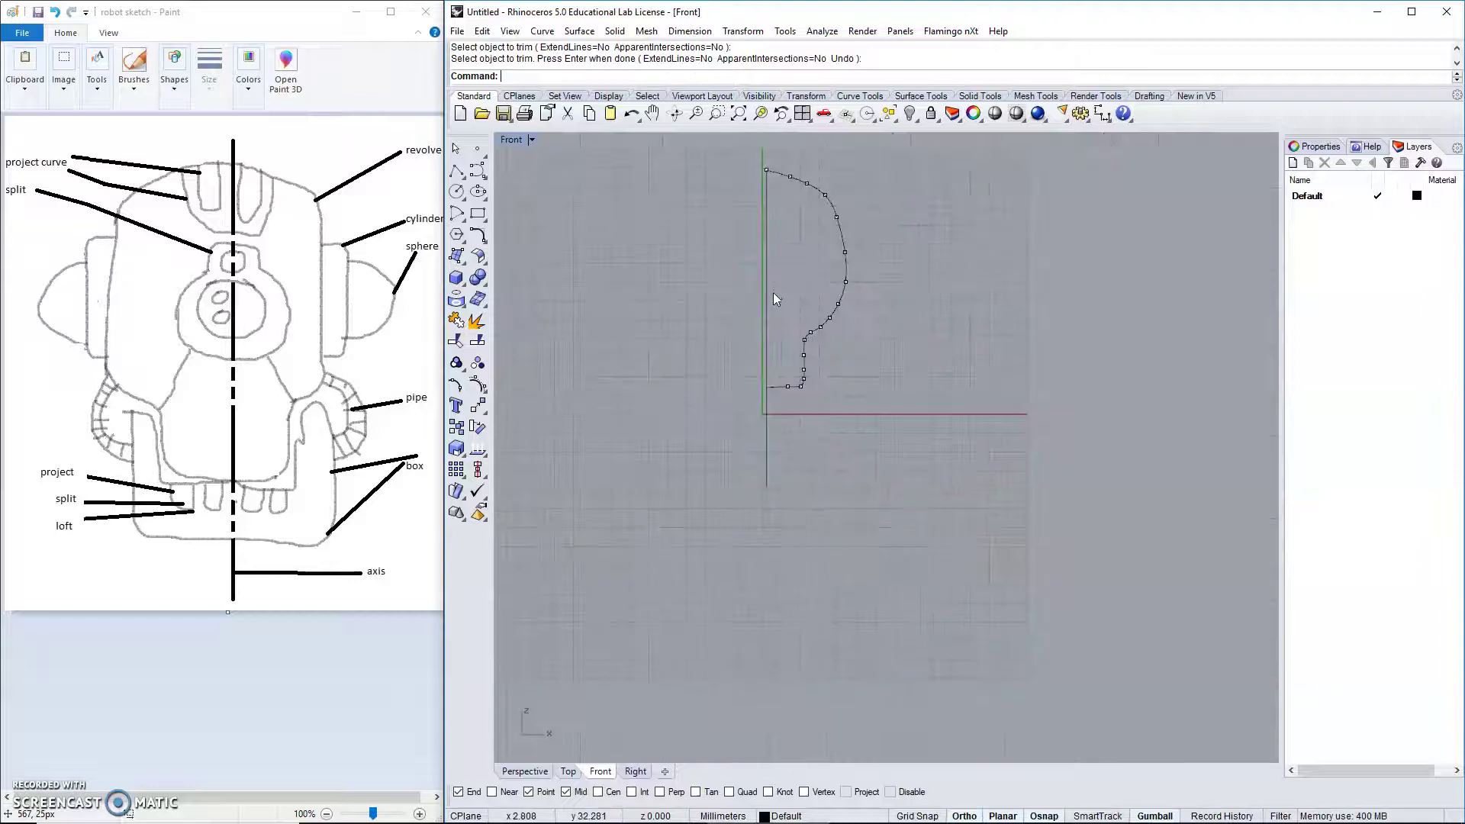
scroll(760, 298, up, 2)
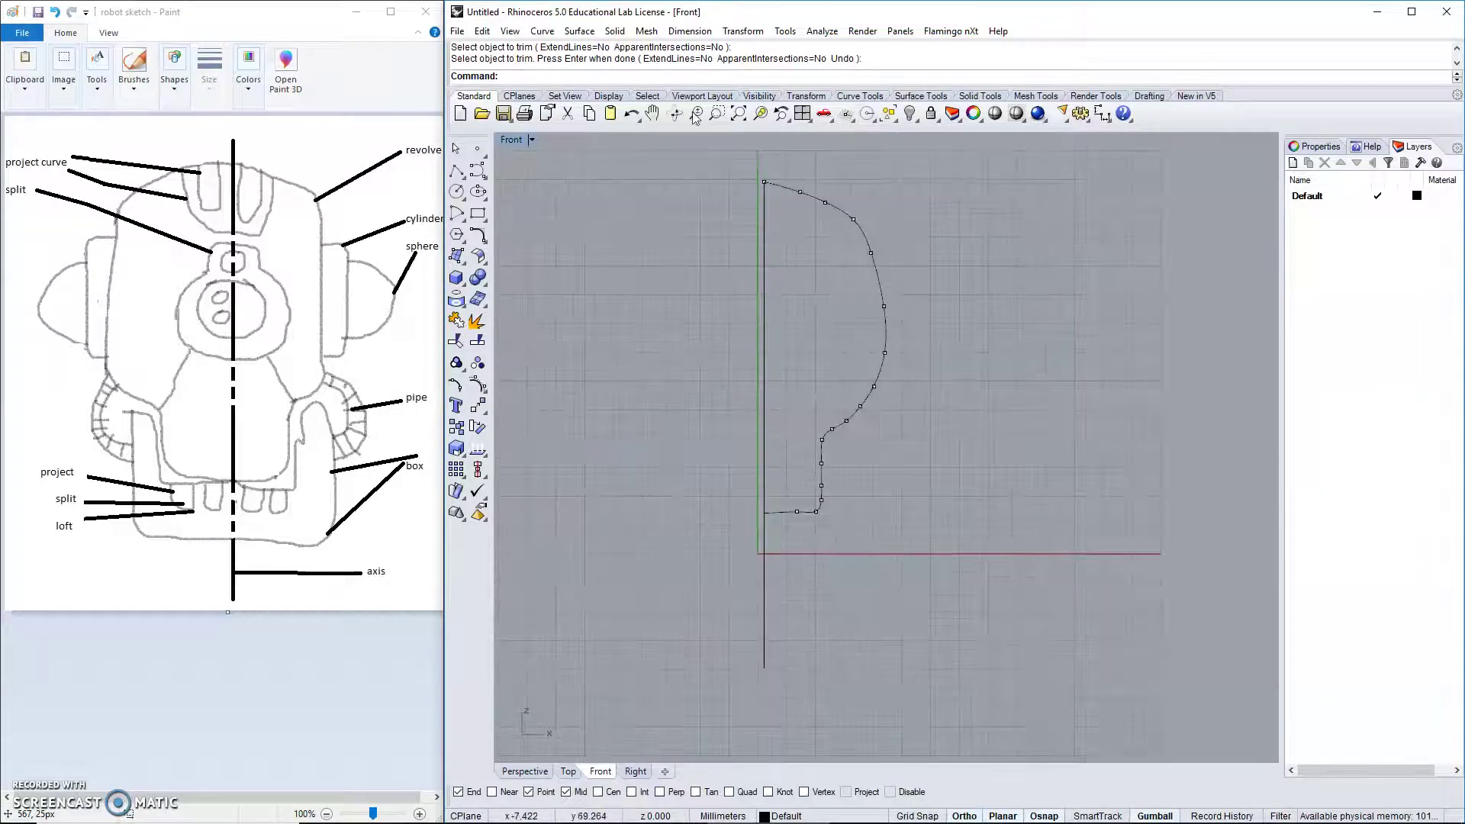
Revolve the head profile curve a full circle around the vertical centre line.
click(579, 30)
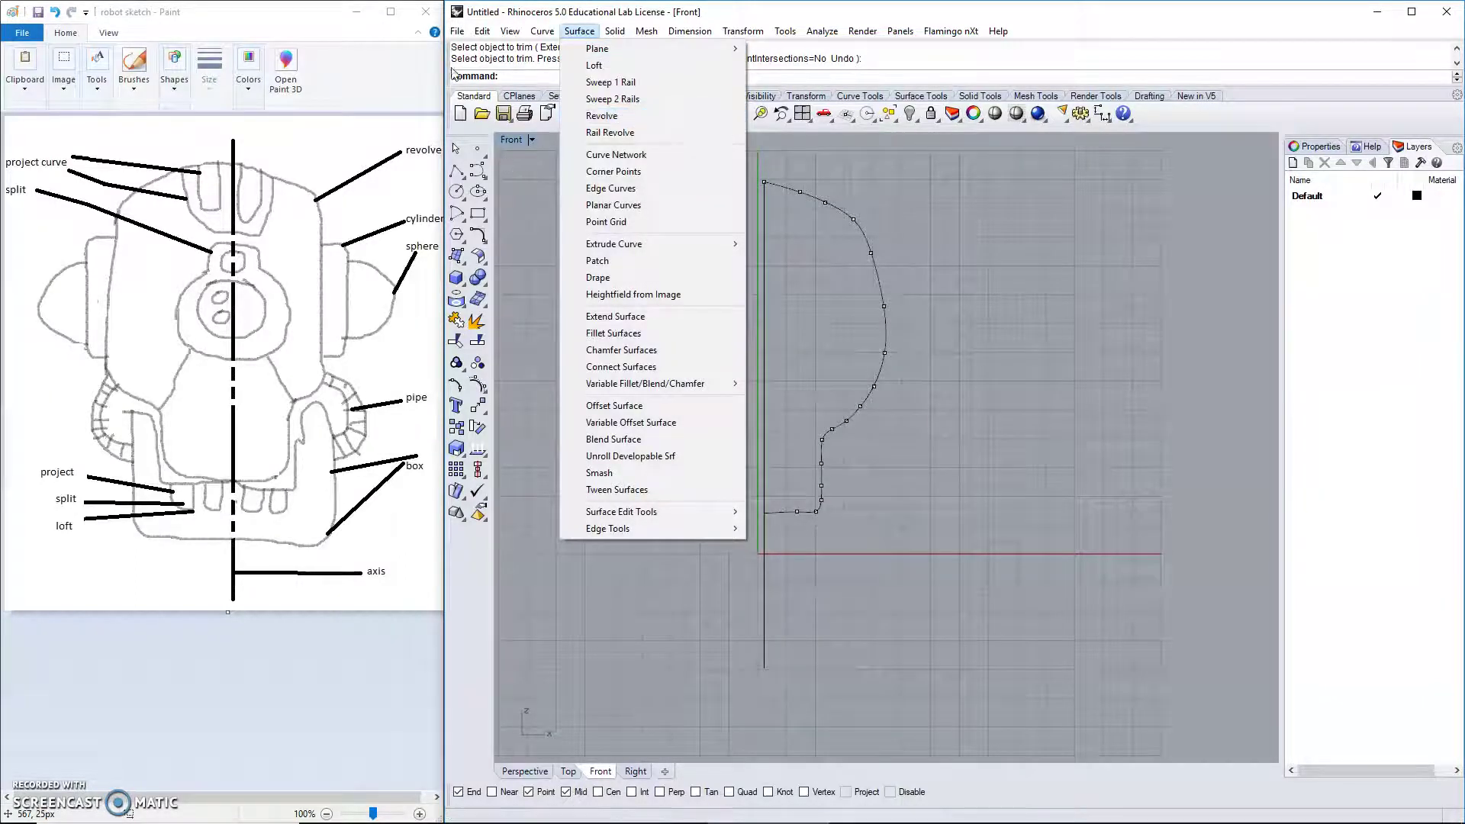
mouse_move(615, 30)
click(591, 116)
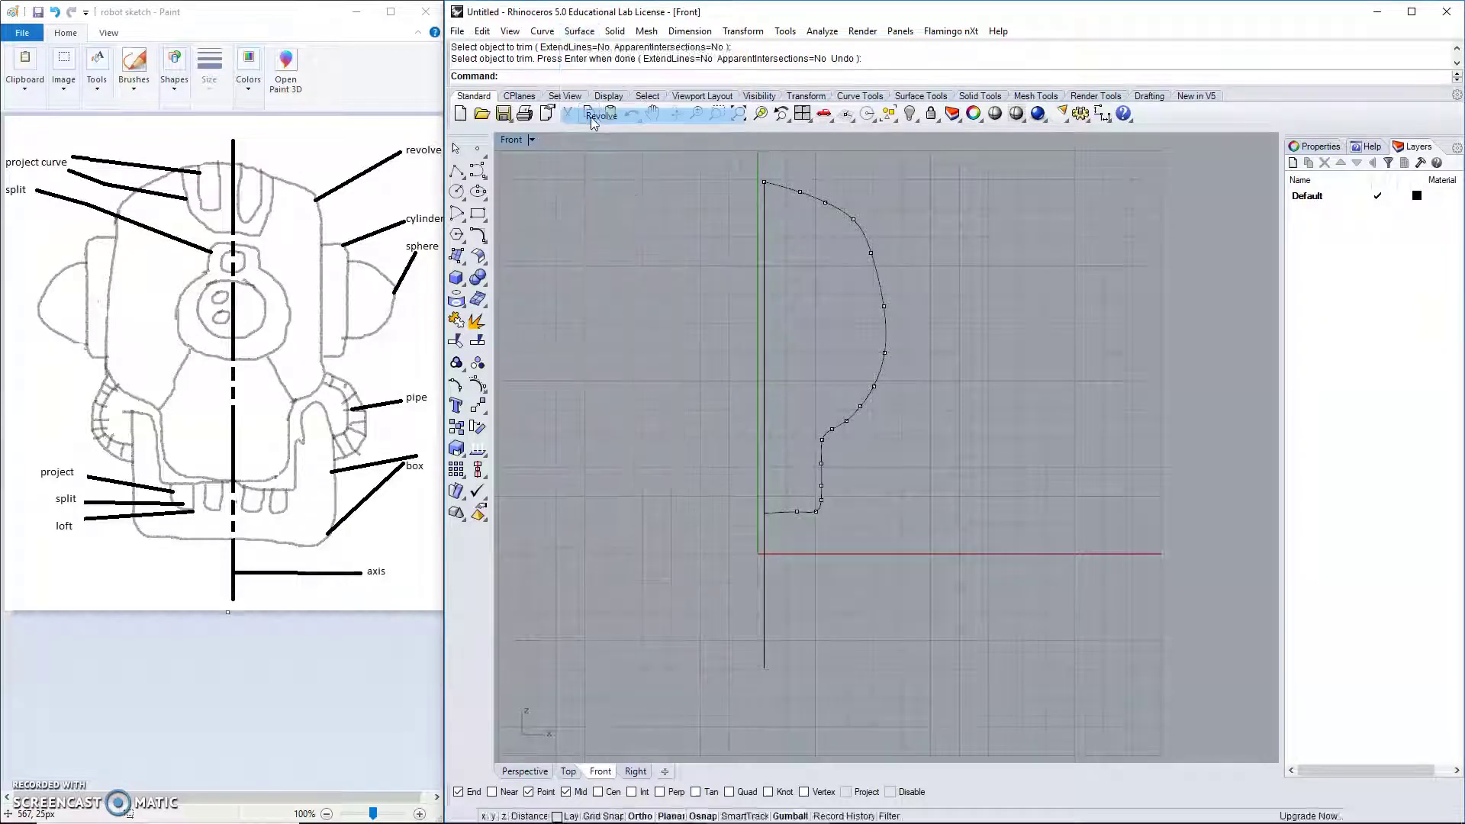
click(782, 188)
key(Return)
click(764, 181)
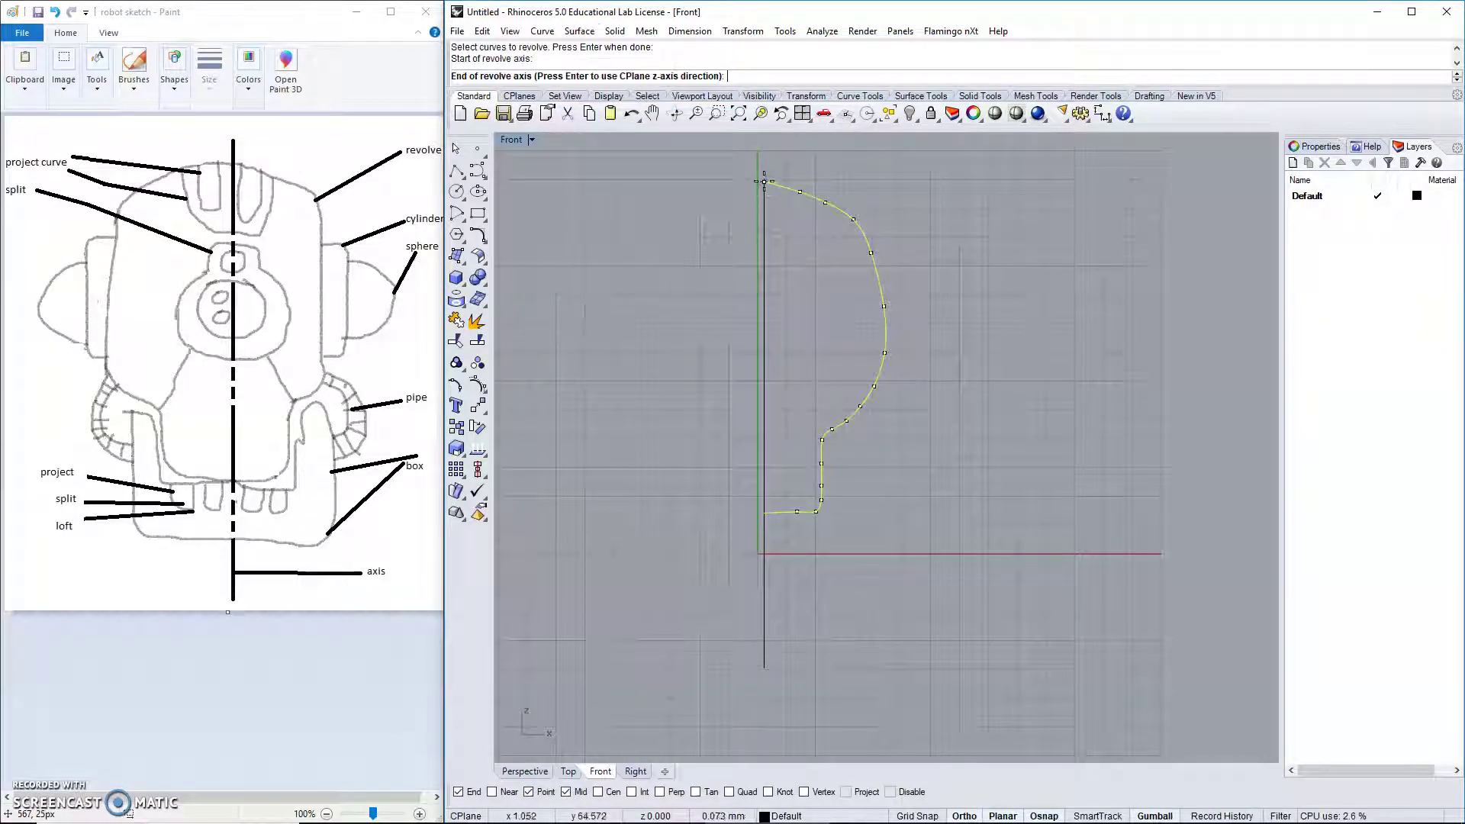
click(764, 667)
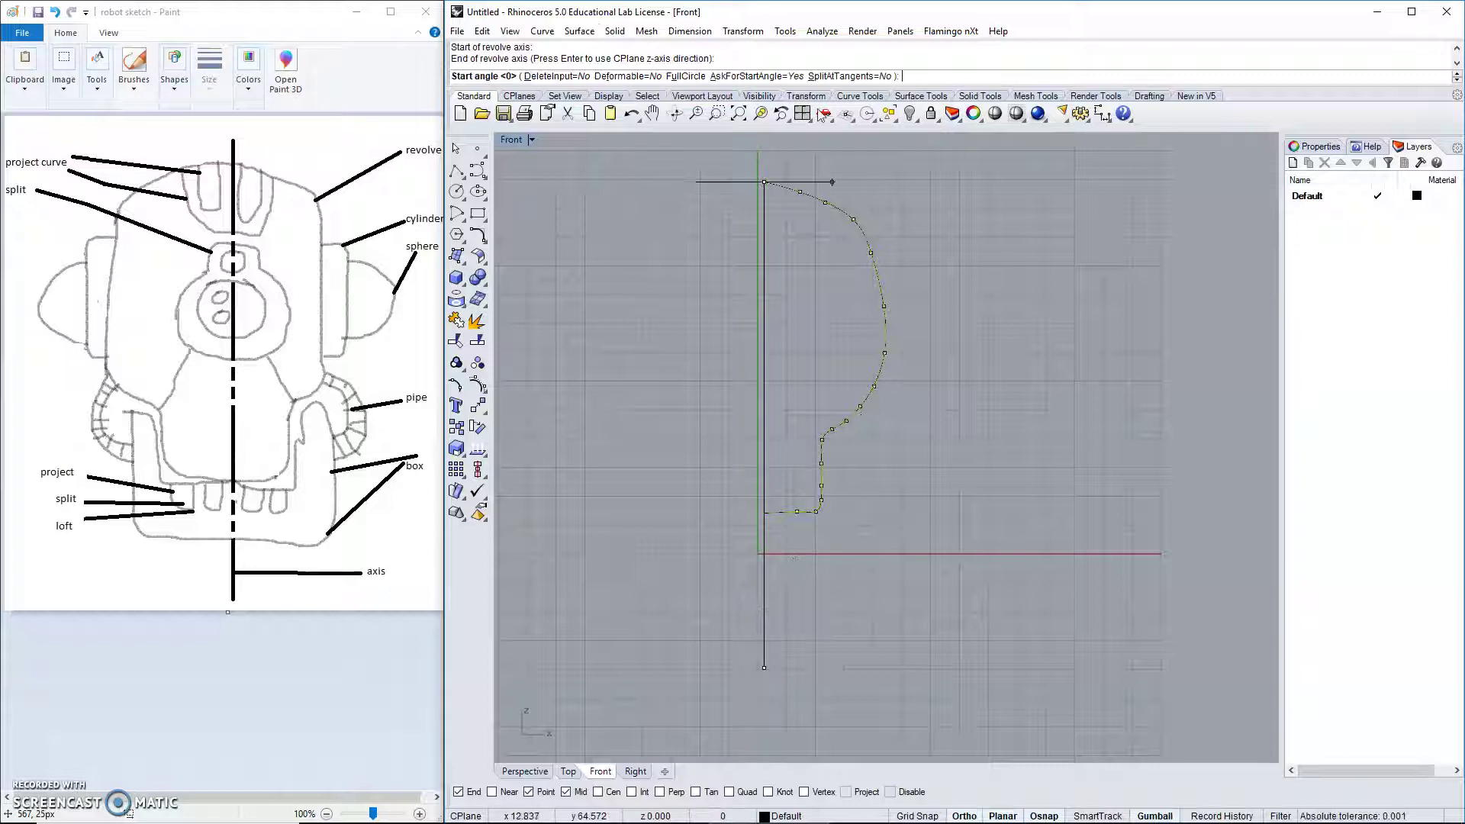
click(678, 77)
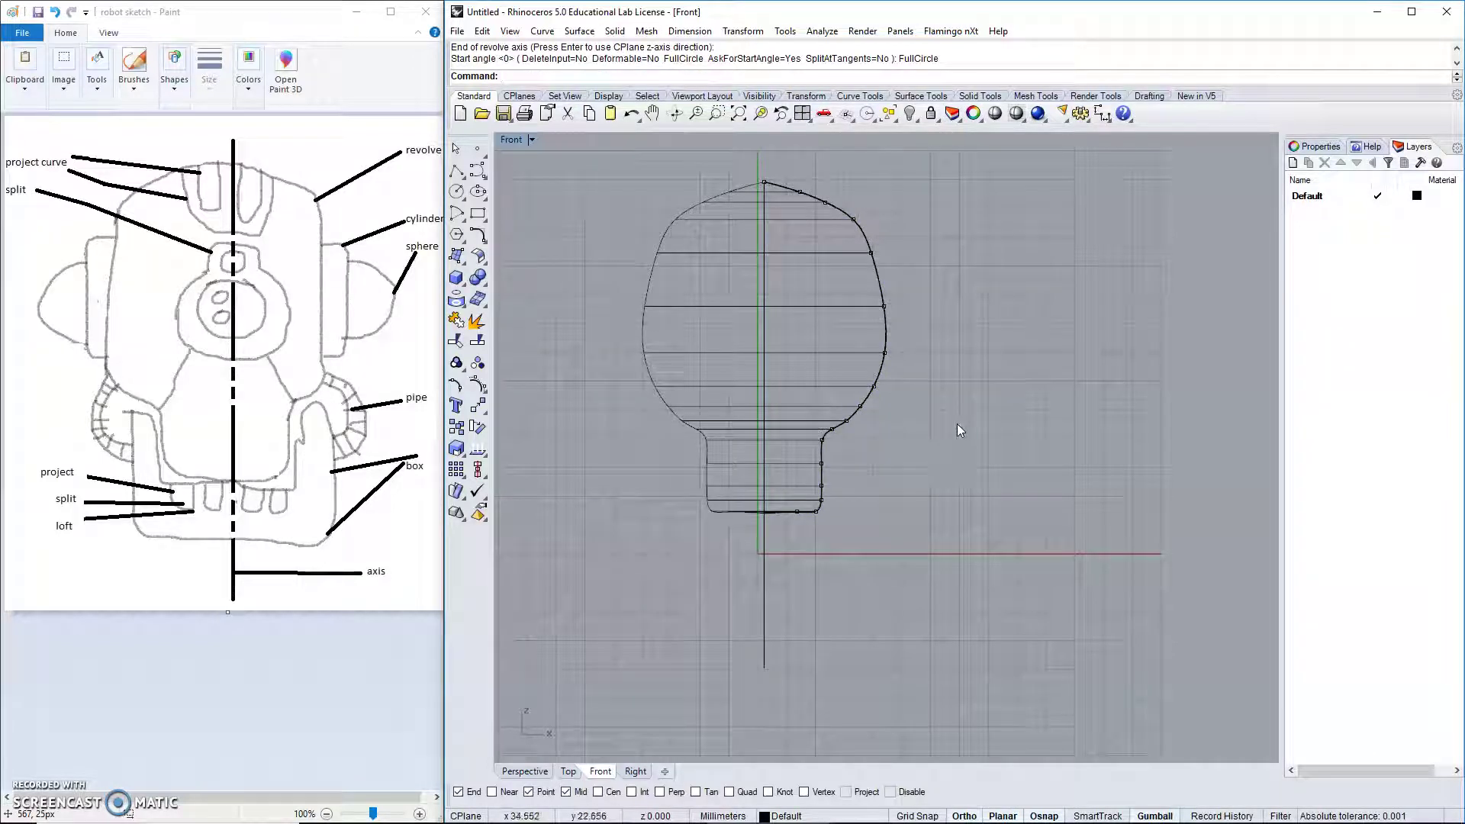
Maximize the Perspective view, set it to Shaded, and orbit around the revolved head.
double_click(519, 141)
double_click(915, 141)
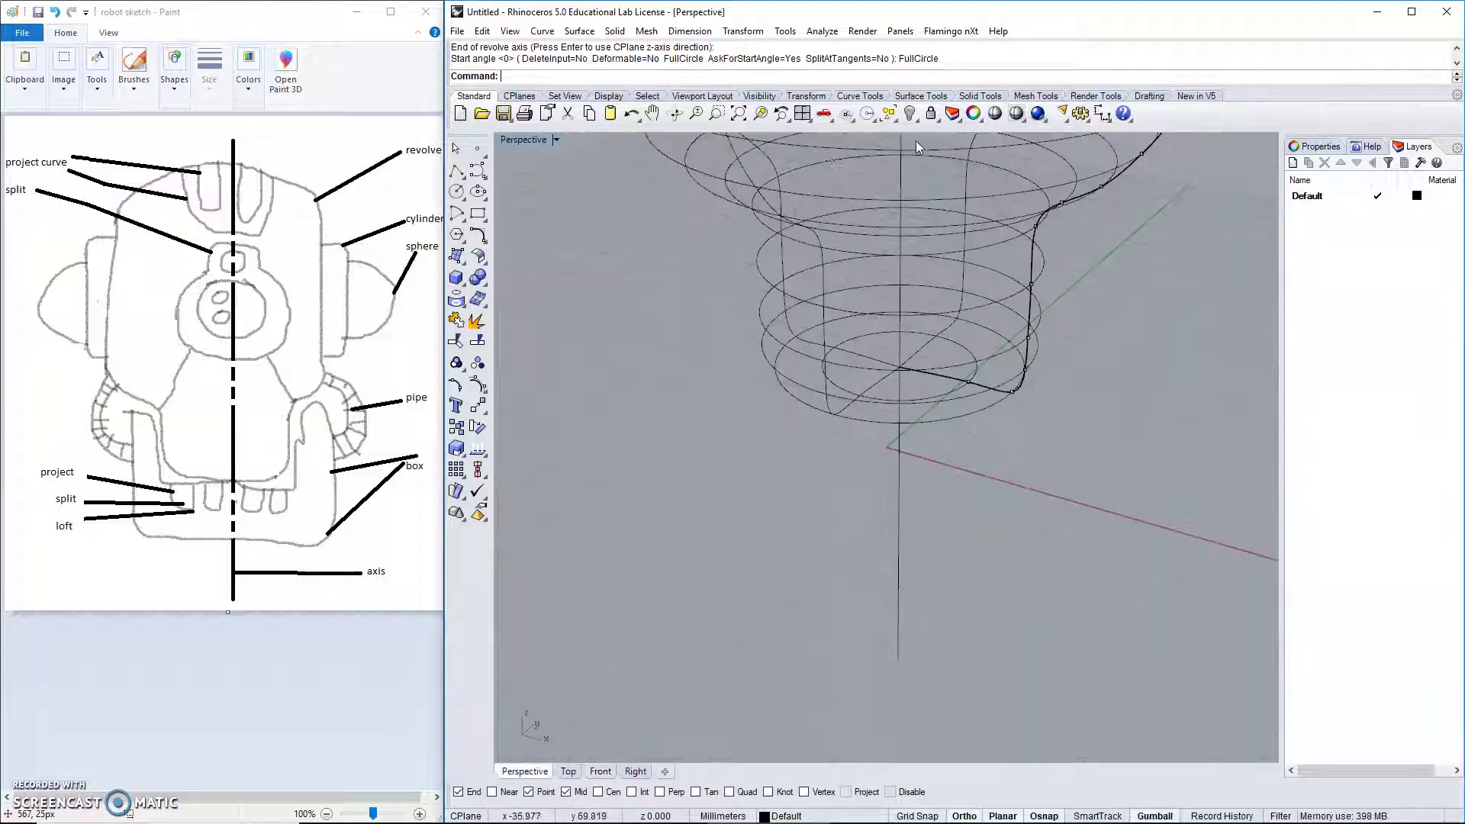
click(555, 140)
click(562, 196)
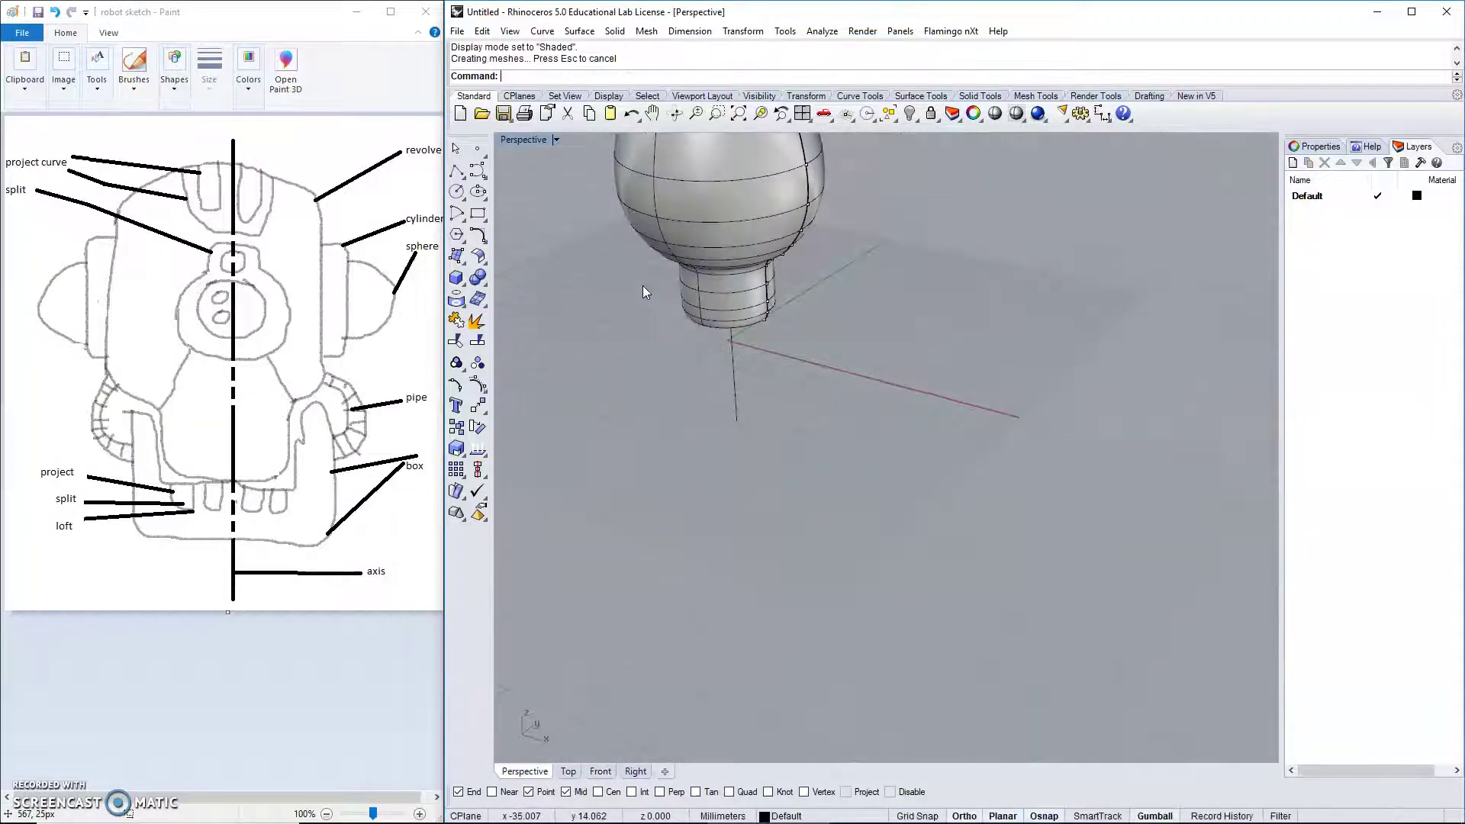
mouse_move(685, 251)
right_down()
mouse_move(811, 229)
mouse_move(958, 284)
mouse_move(1003, 203)
mouse_move(821, 239)
mouse_move(778, 281)
mouse_move(781, 216)
mouse_move(803, 178)
mouse_move(762, 204)
right_up()
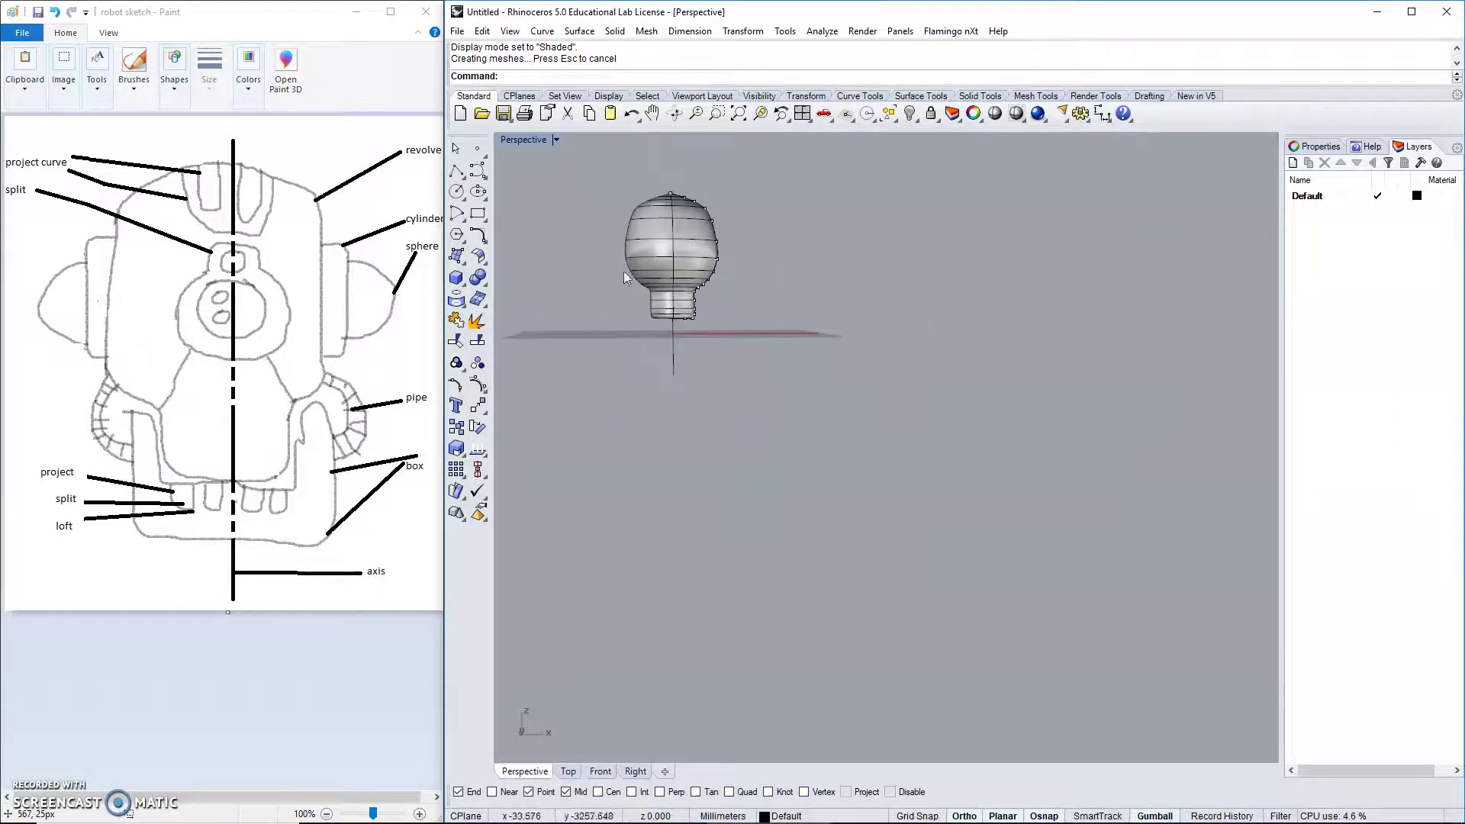
Restore the four-viewport layout and recentre the head in the Front view.
double_click(533, 144)
click(712, 549)
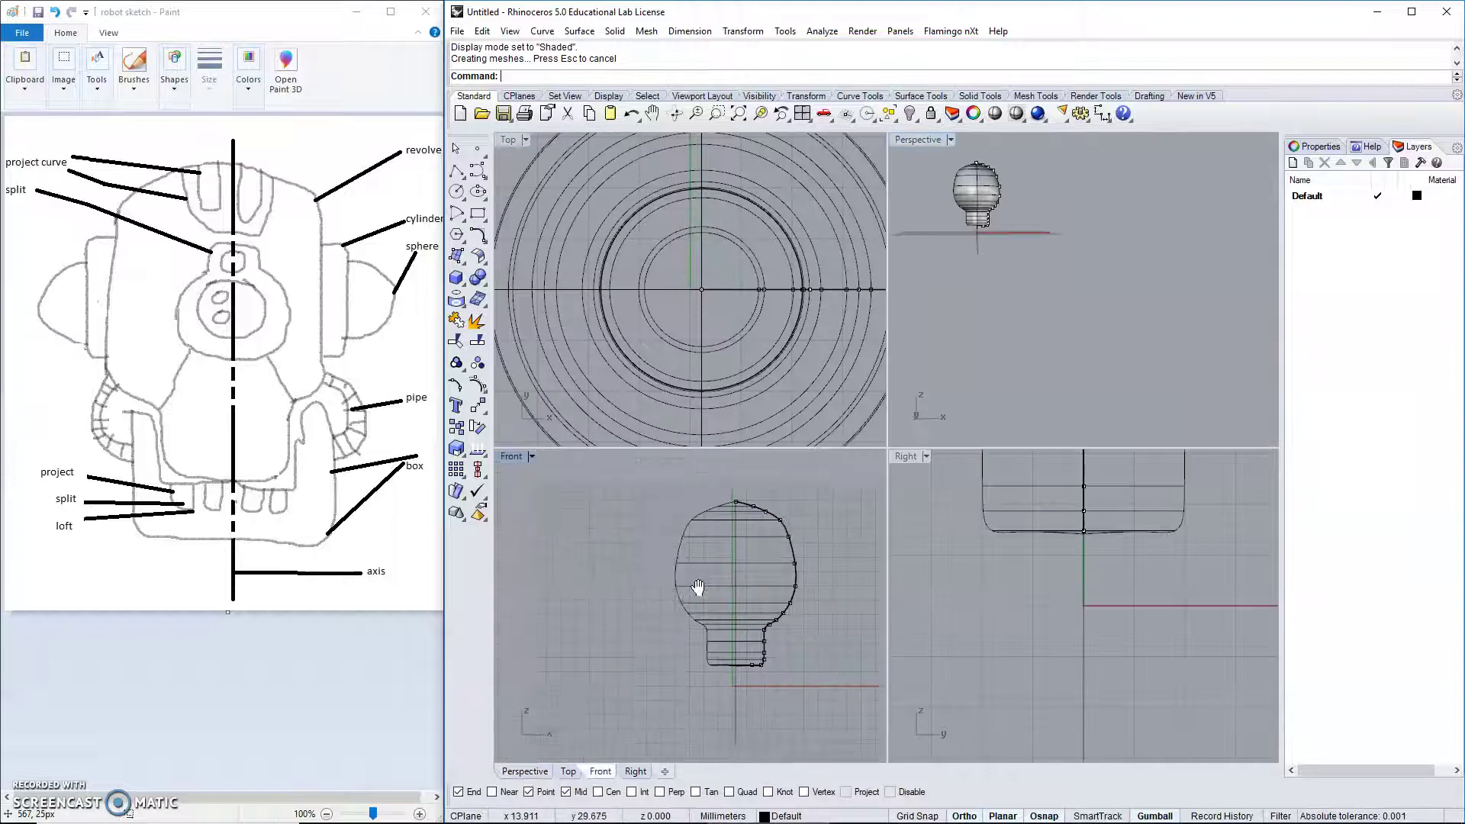
right_drag(761, 536, 690, 573)
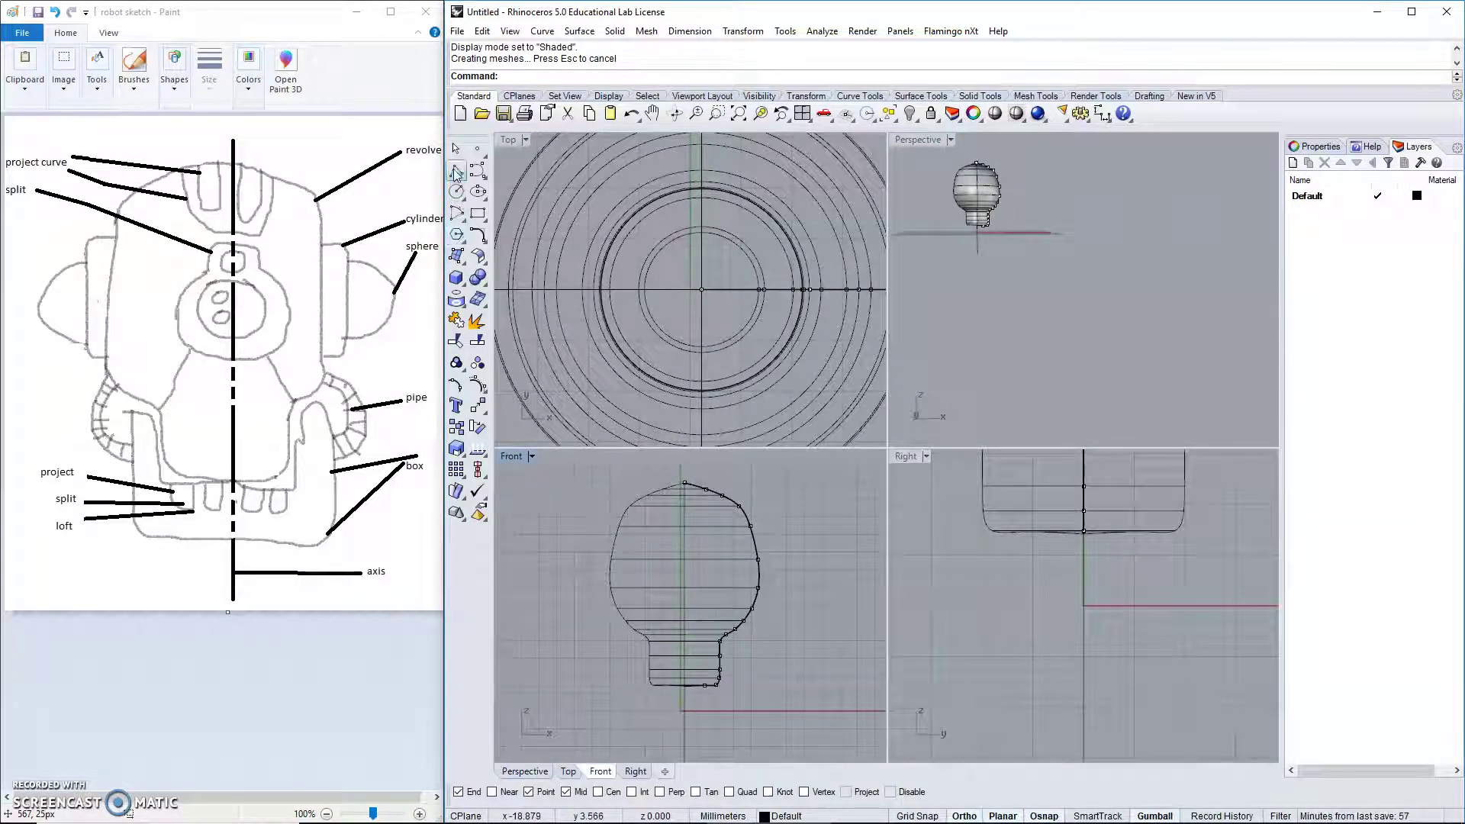
Draw a two-point vertical polyline just left of the bulb head in the Front view.
click(456, 171)
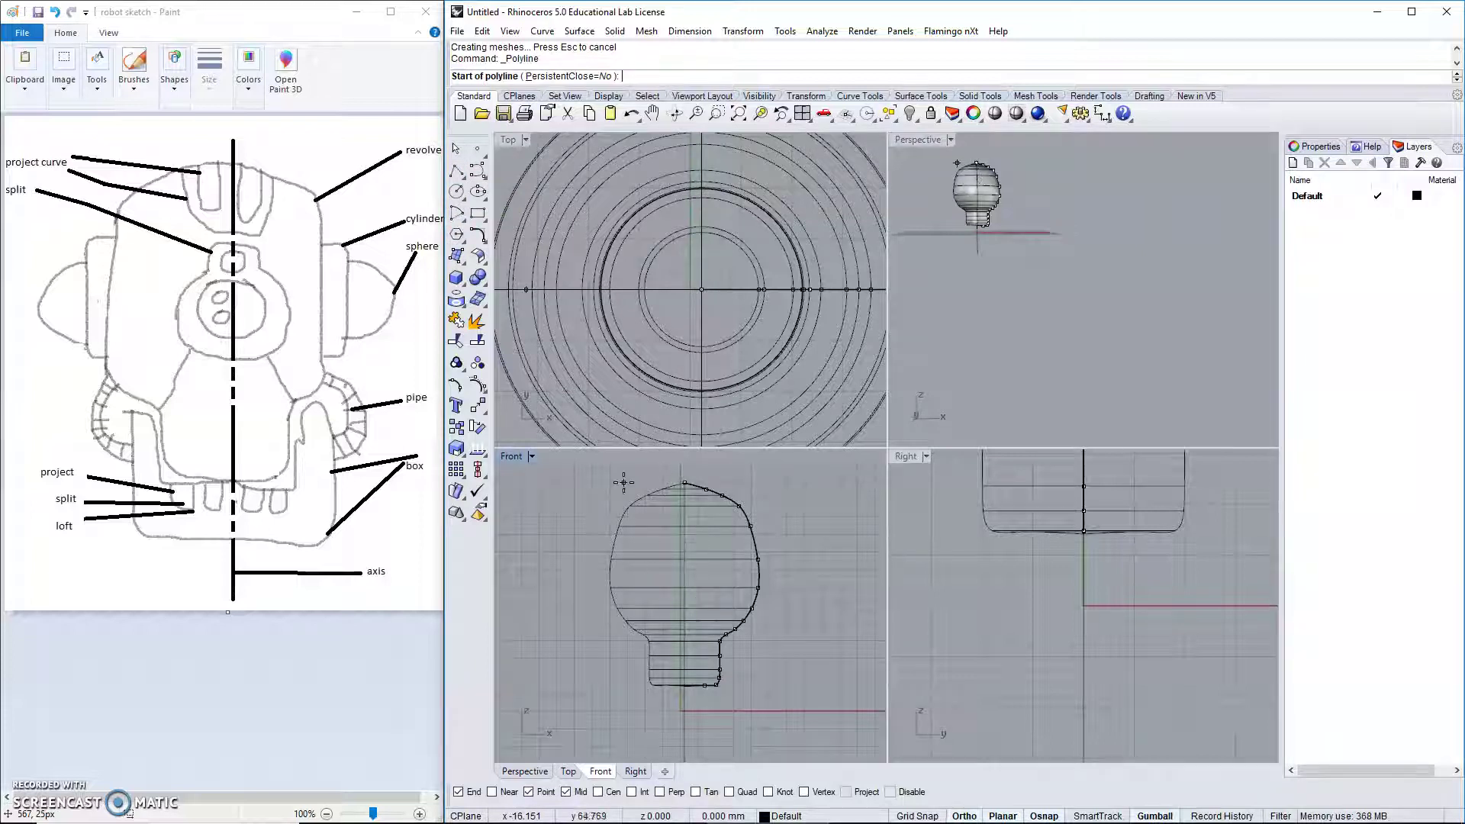
scroll(622, 486, up, 2)
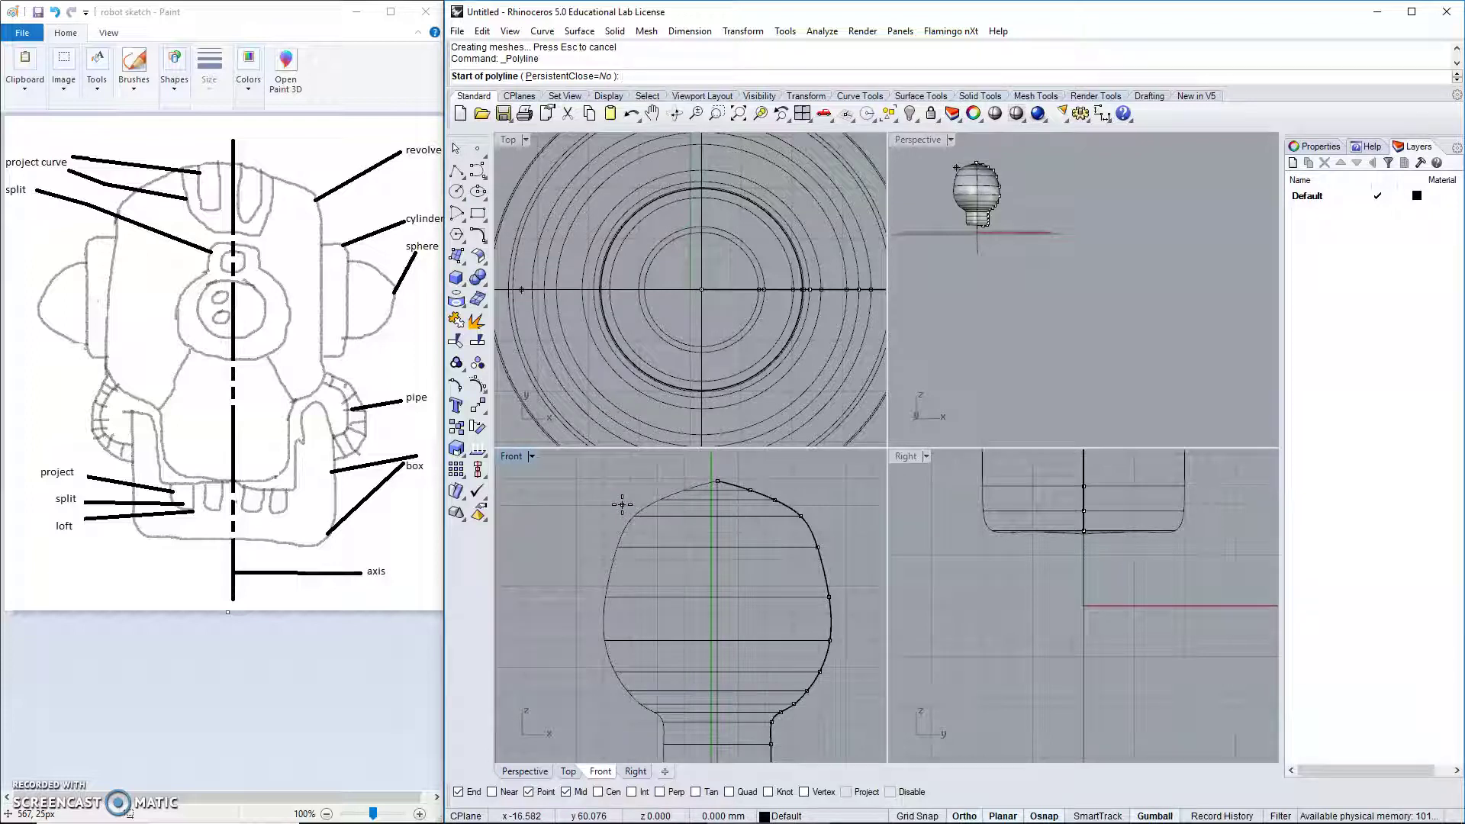
click(621, 505)
click(622, 728)
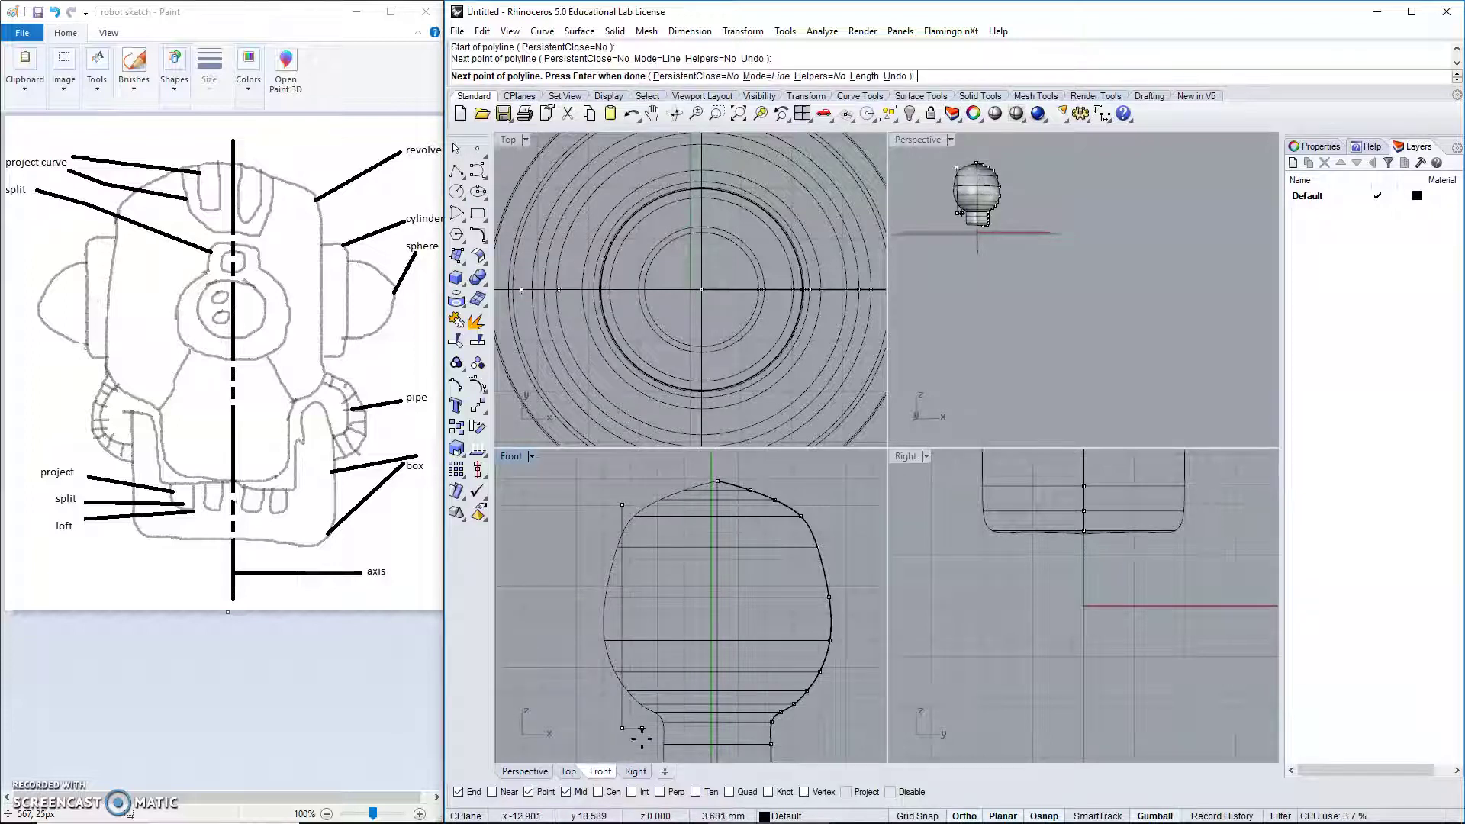
scroll(625, 725, down, 1)
key(Return)
scroll(634, 721, down, 1)
right_drag(634, 720, 621, 661)
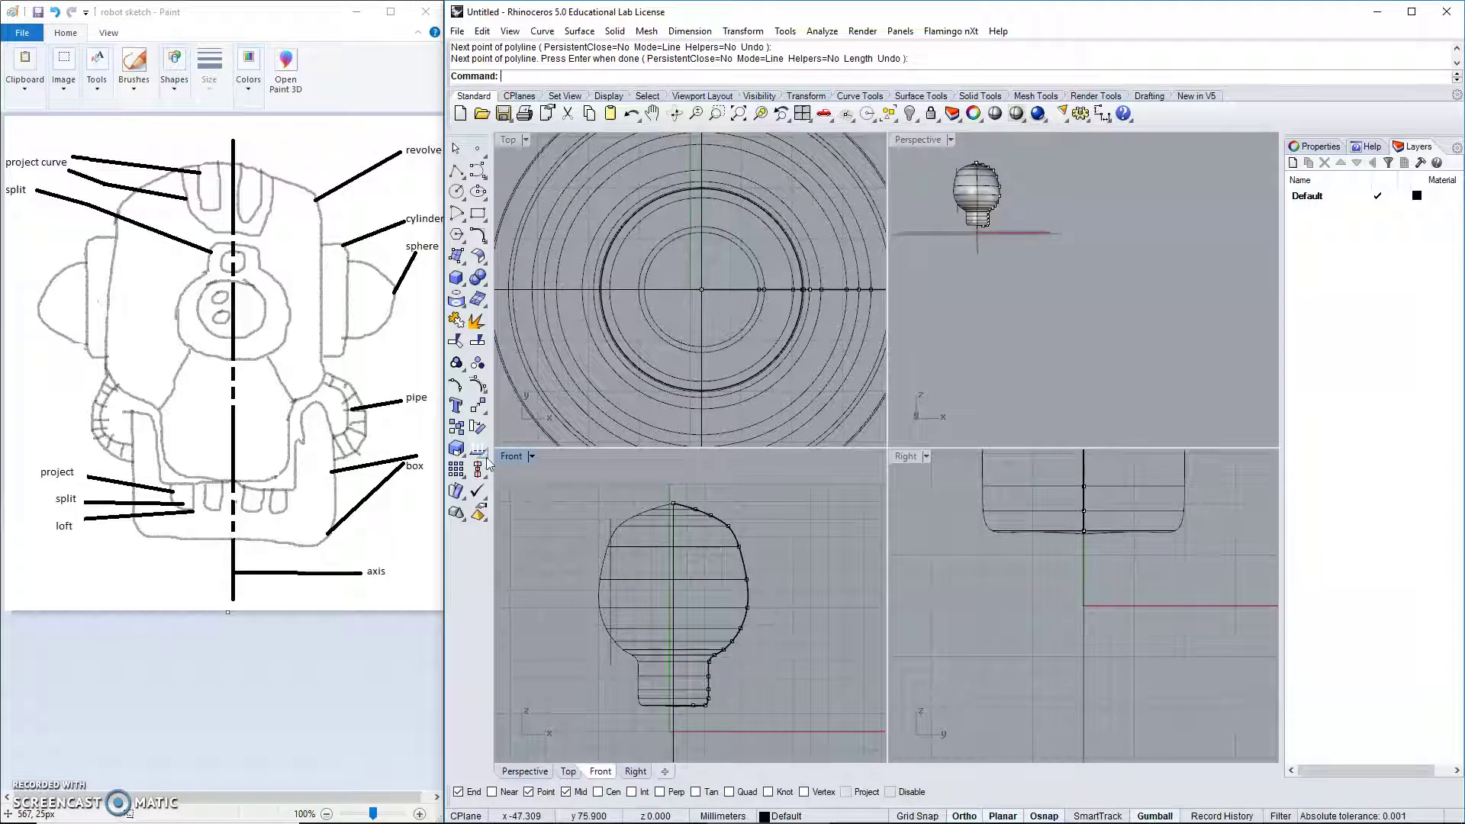
Float the Transform tools and start mirroring the left vertical line.
click(484, 412)
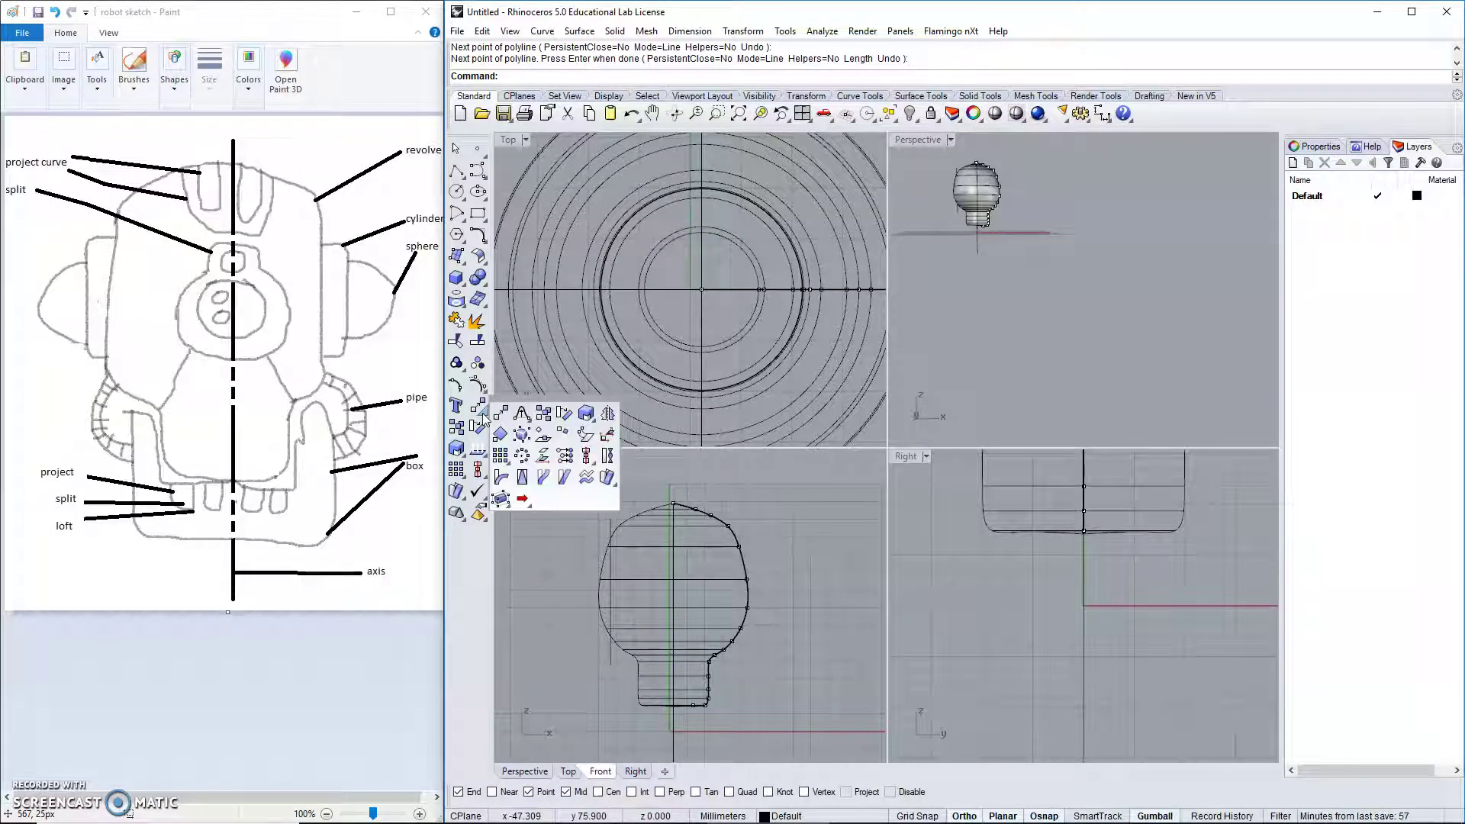
drag(514, 402, 869, 518)
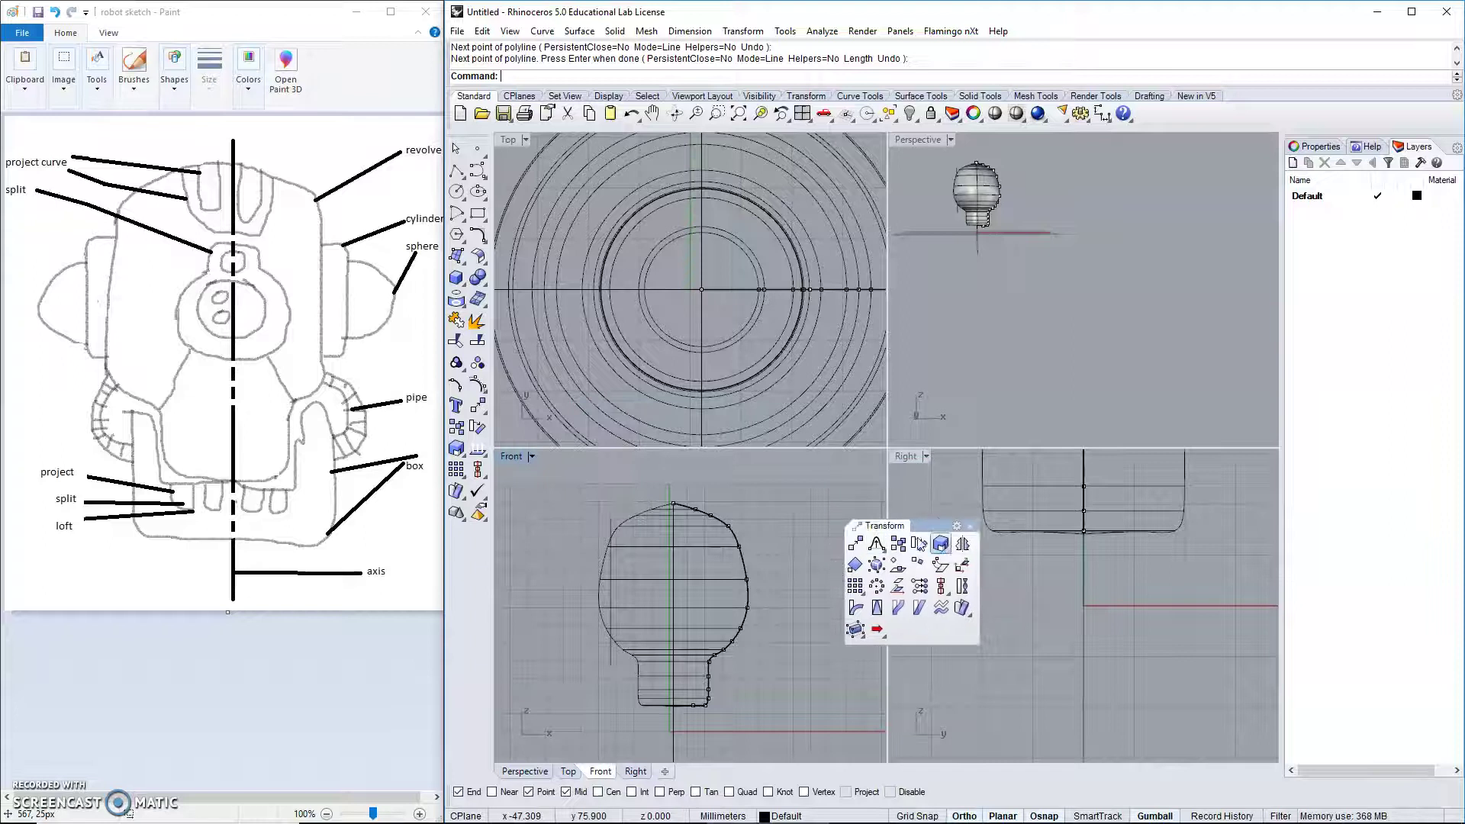
click(964, 544)
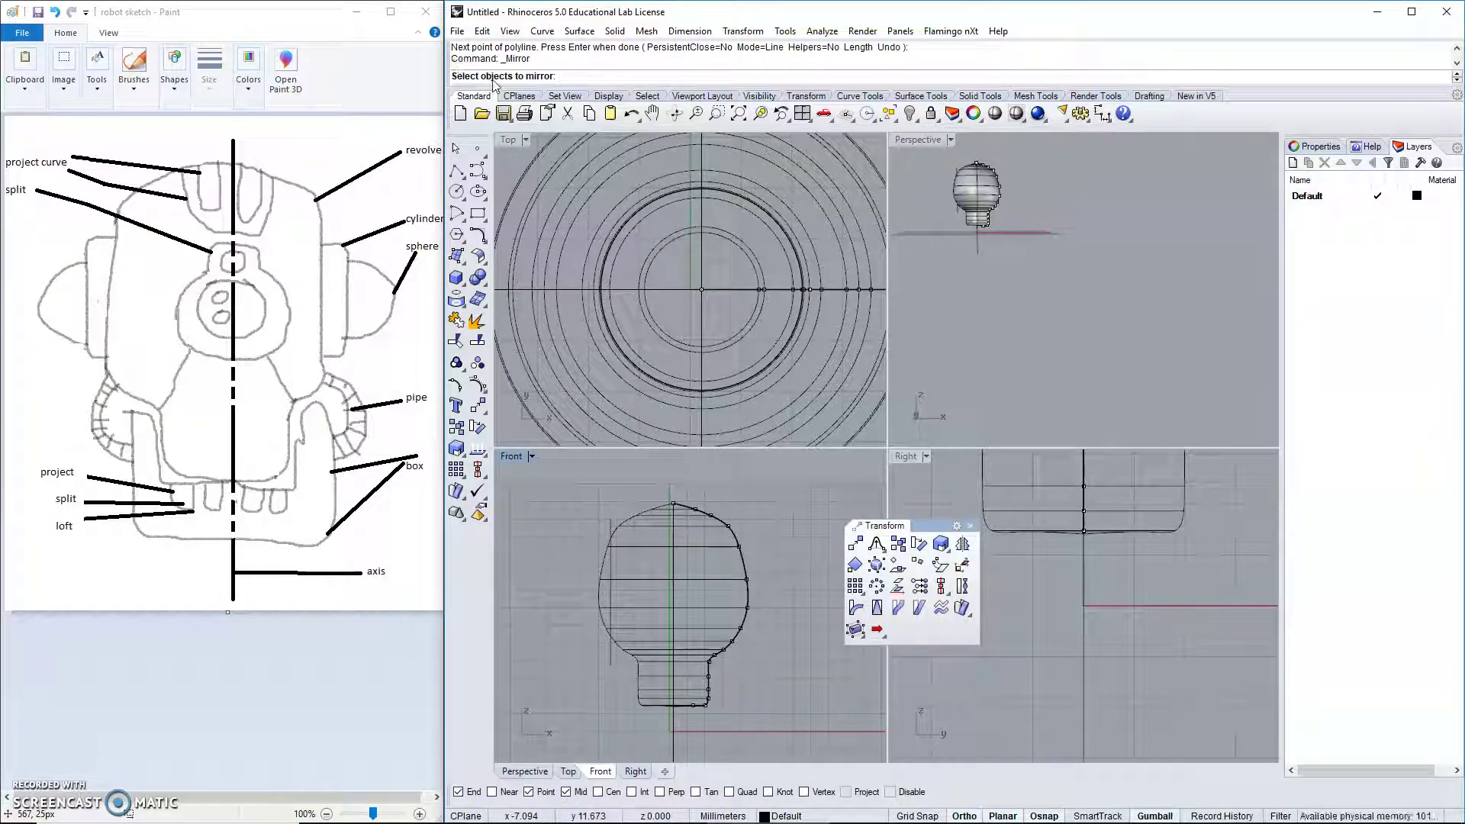
click(615, 658)
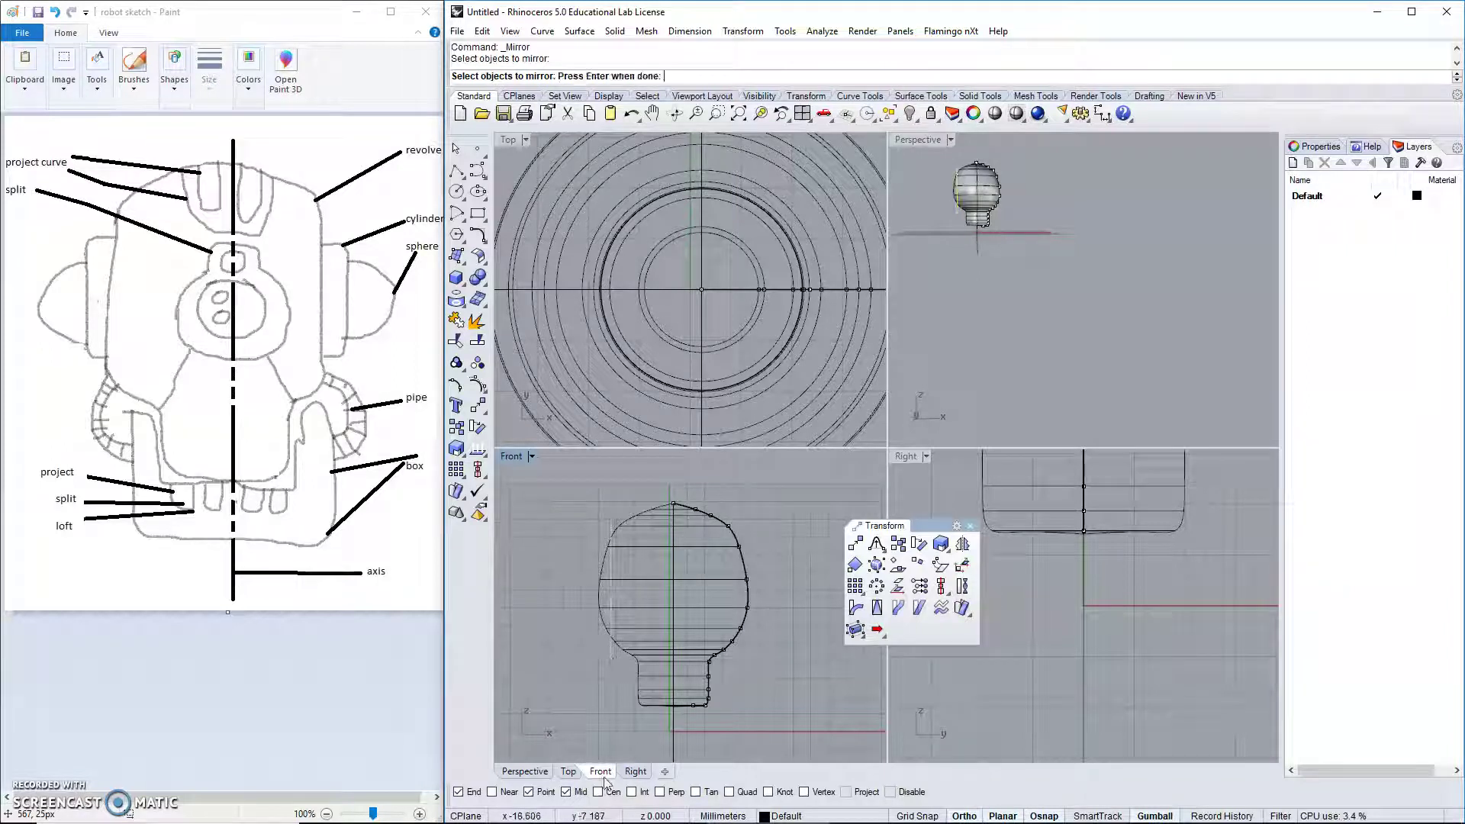
key(Return)
Mirror the line across the head's vertical centre, then select all objects.
click(672, 505)
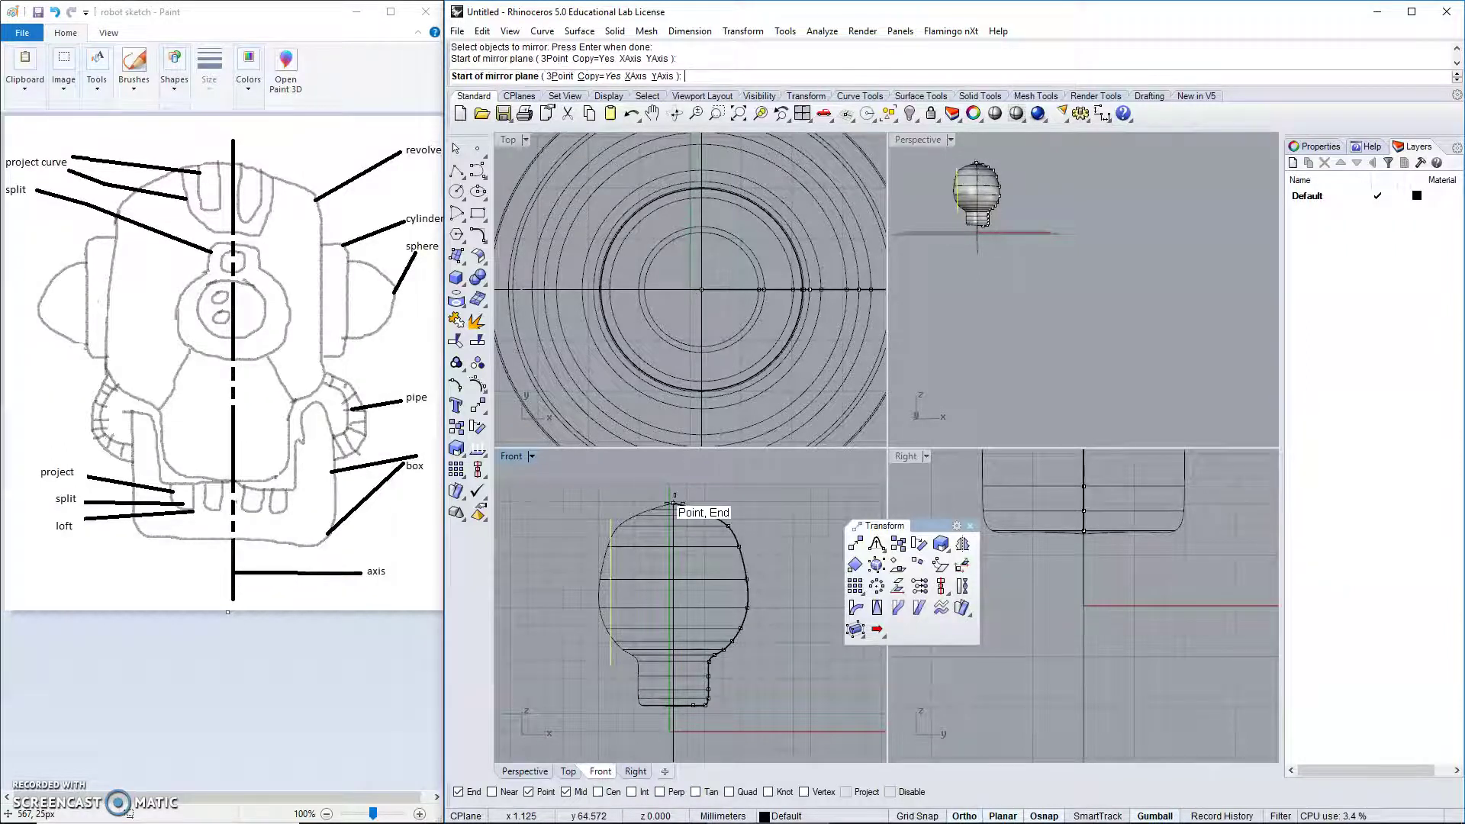
scroll(673, 505, down, 3)
click(689, 613)
scroll(740, 566, up, 3)
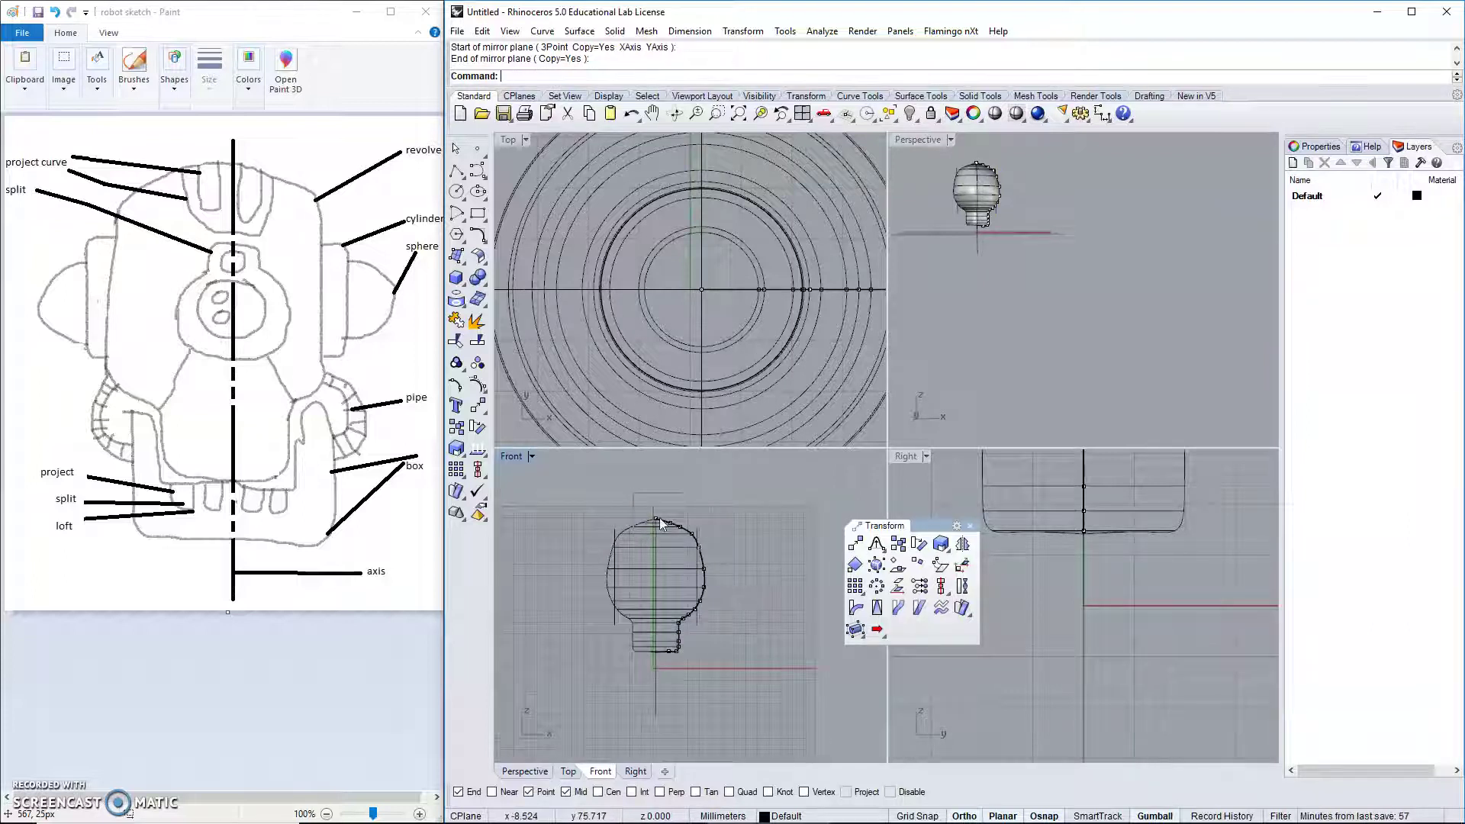
key(ctrl+a)
scroll(729, 653, up, 5)
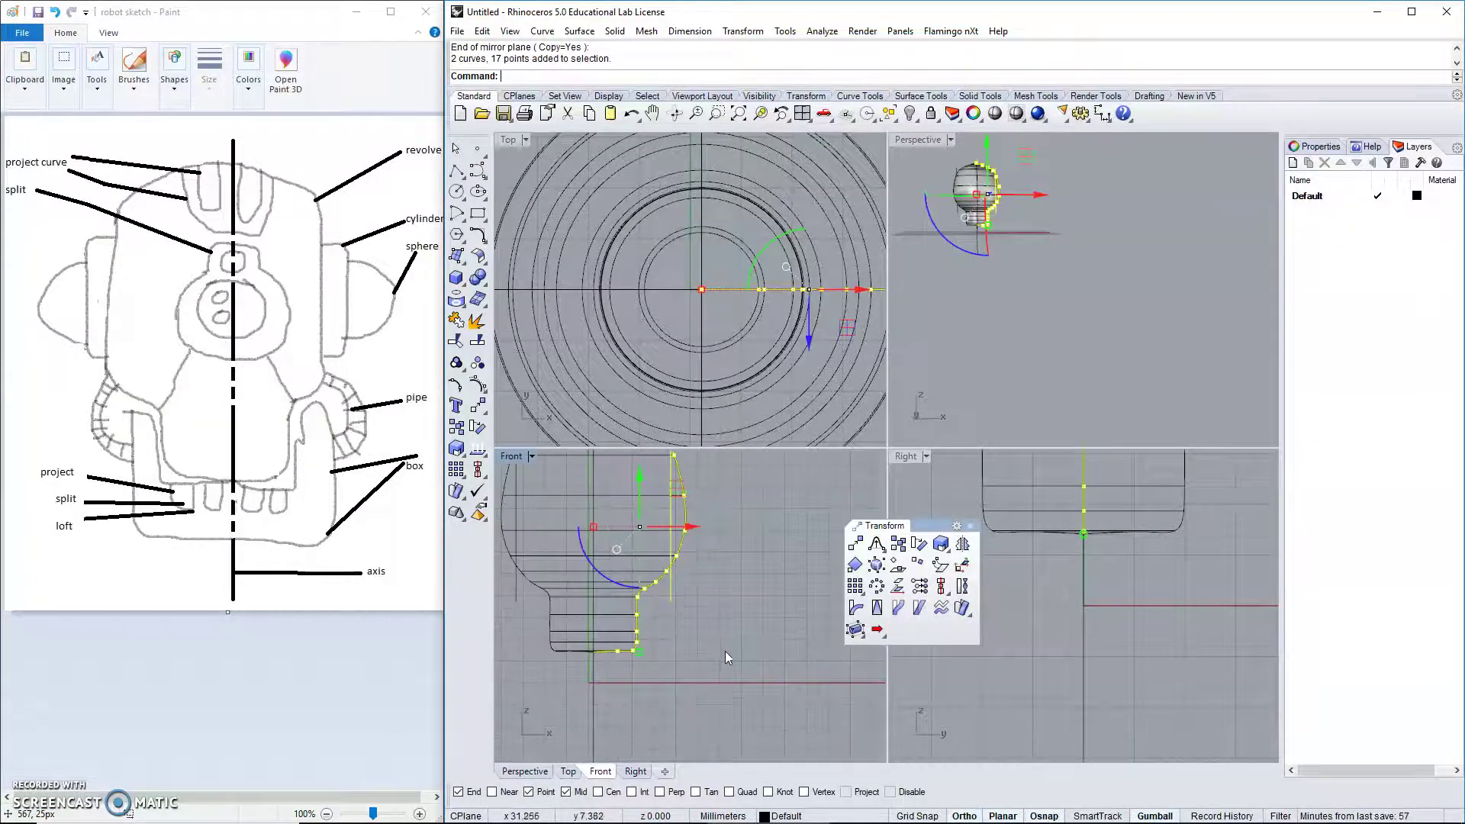
Keep the right line out of the selection and delete the profile curve and its points.
ctrl+click(671, 594)
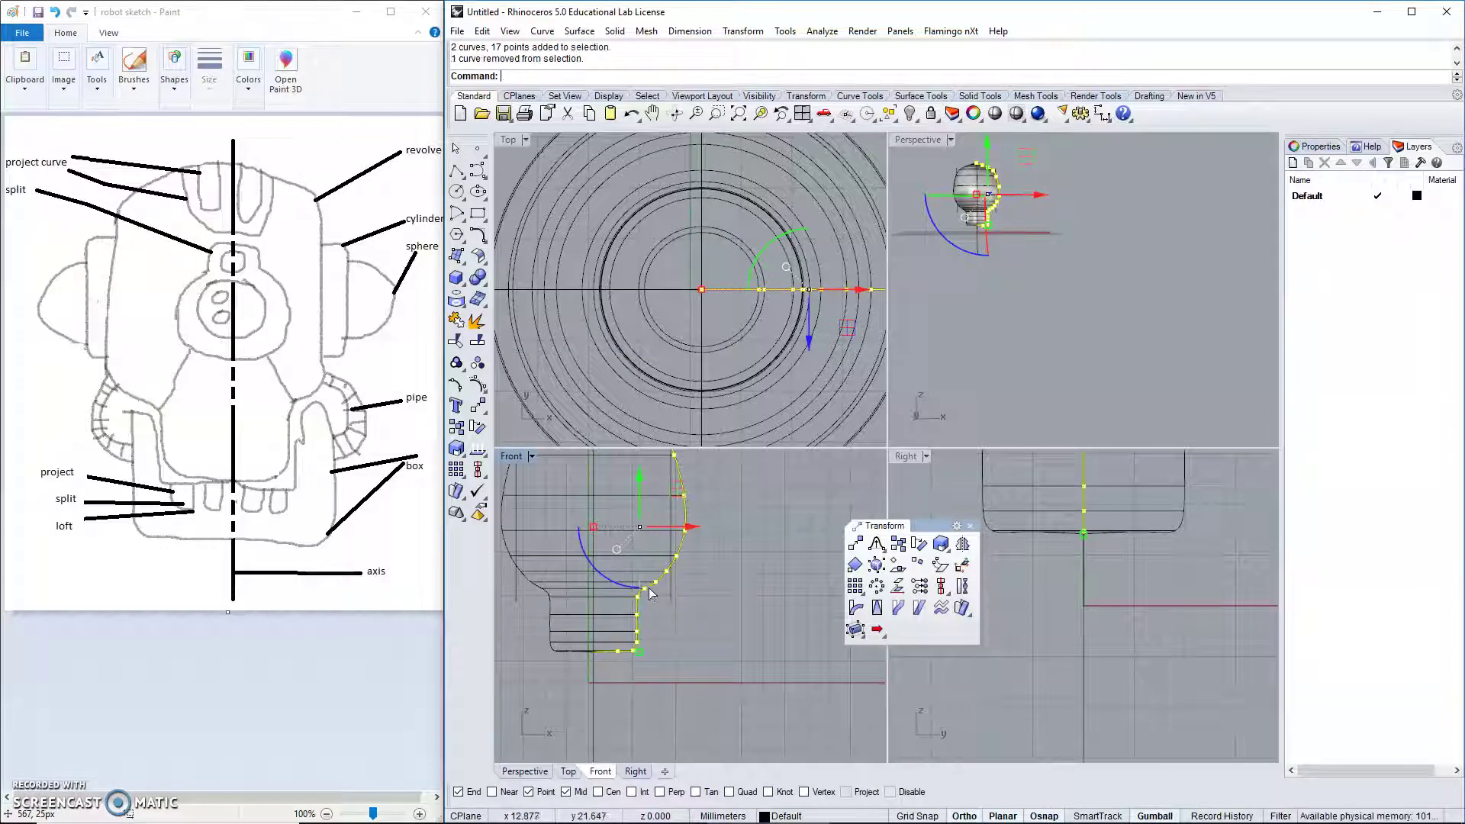
ctrl+click(655, 592)
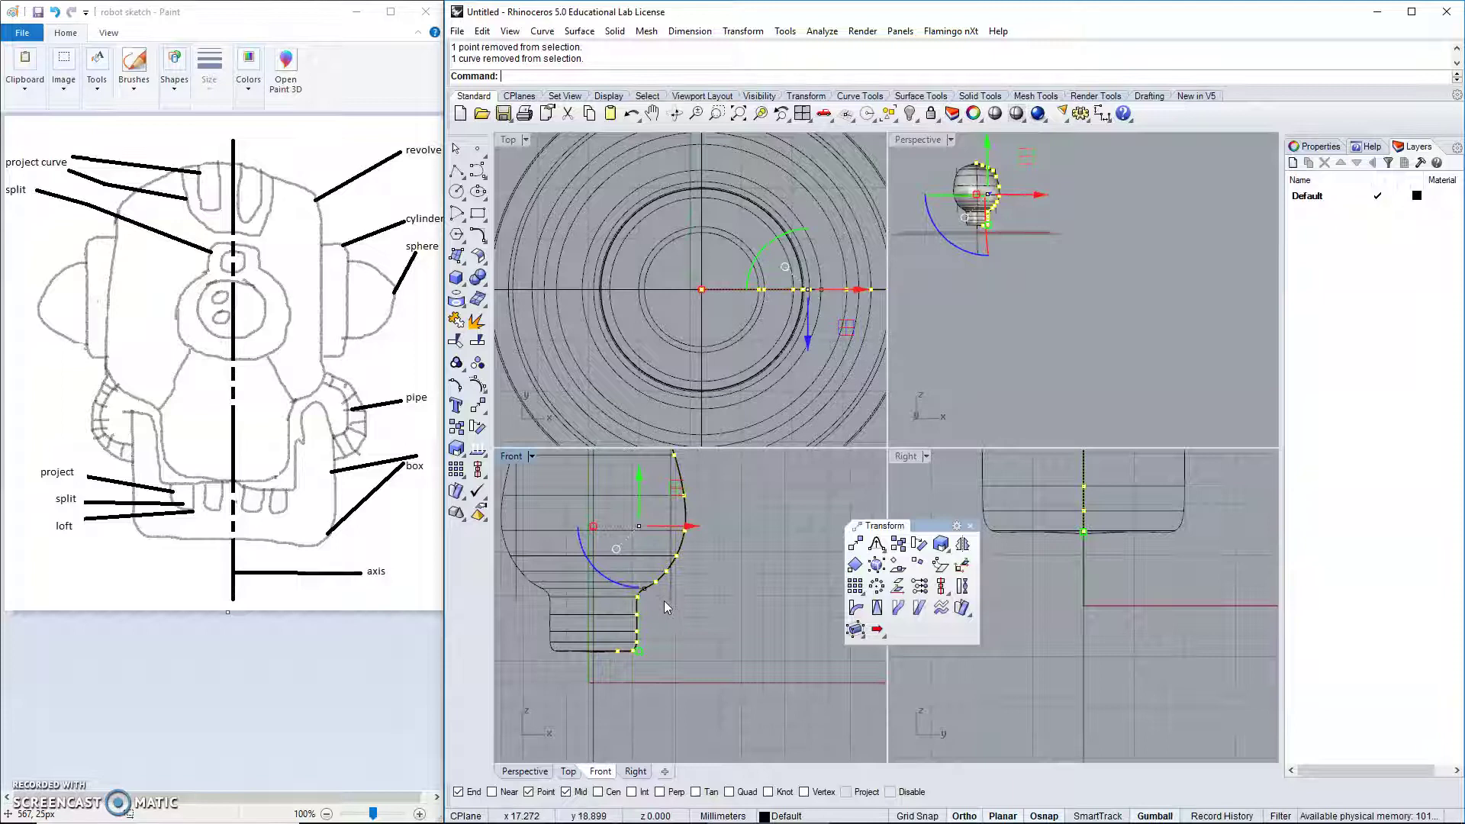
key(Delete)
click(647, 592)
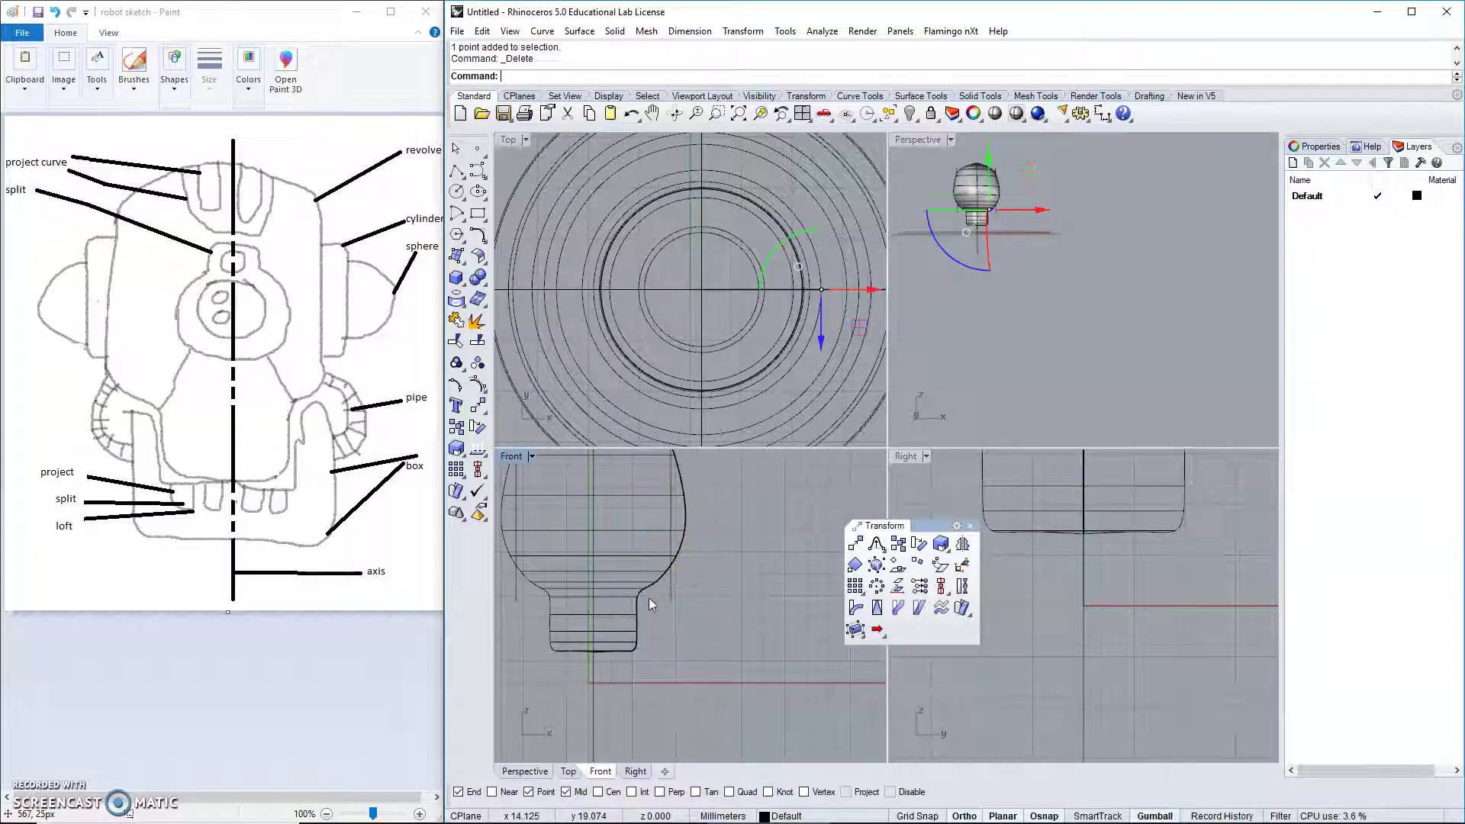
scroll(712, 594, down, 3)
right_drag(721, 572, 751, 595)
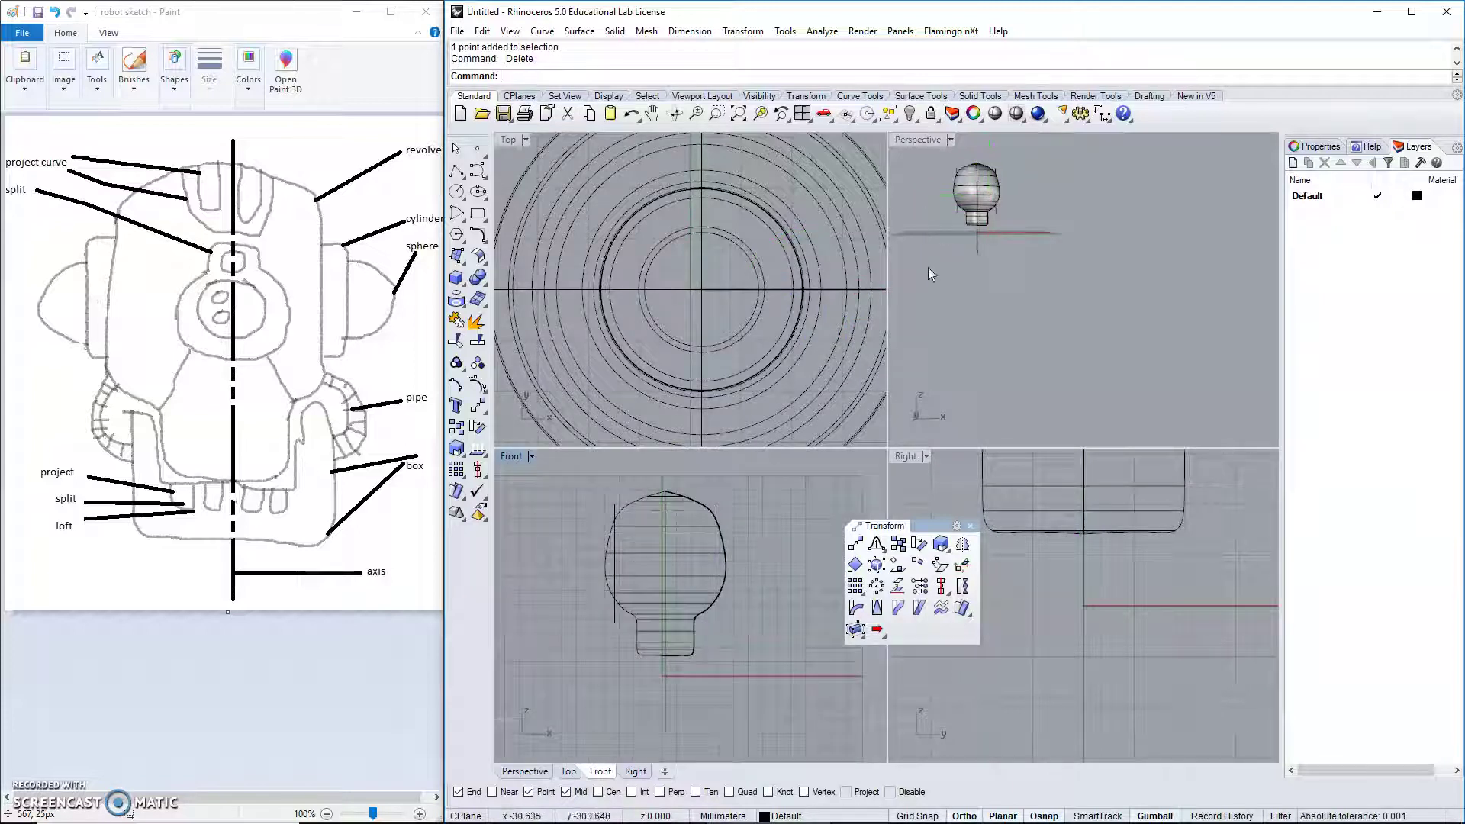
scroll(658, 564, up, 1)
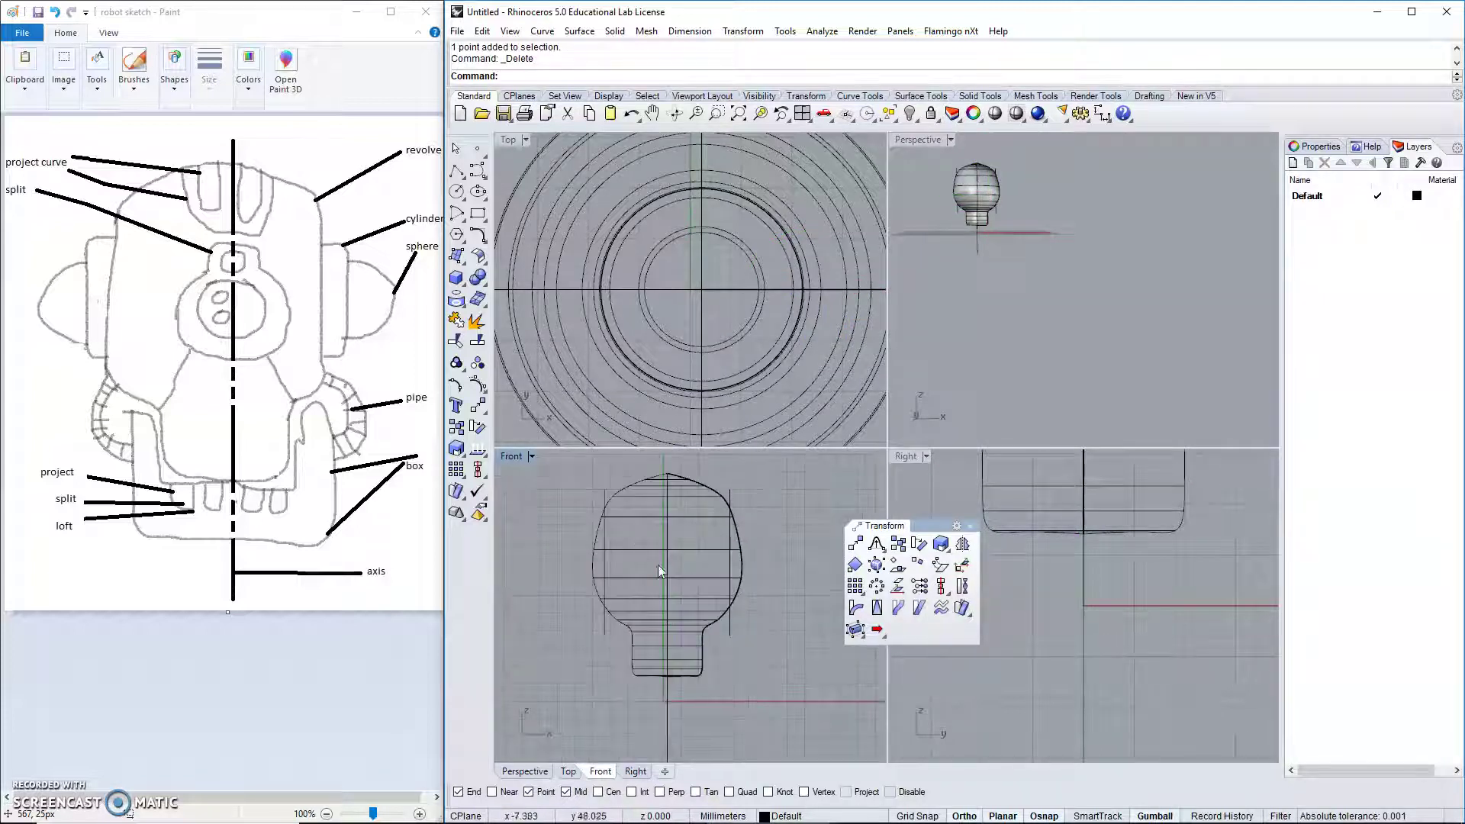
Shade the Front view and split the bulb using the top and vertical cutting curves.
click(534, 458)
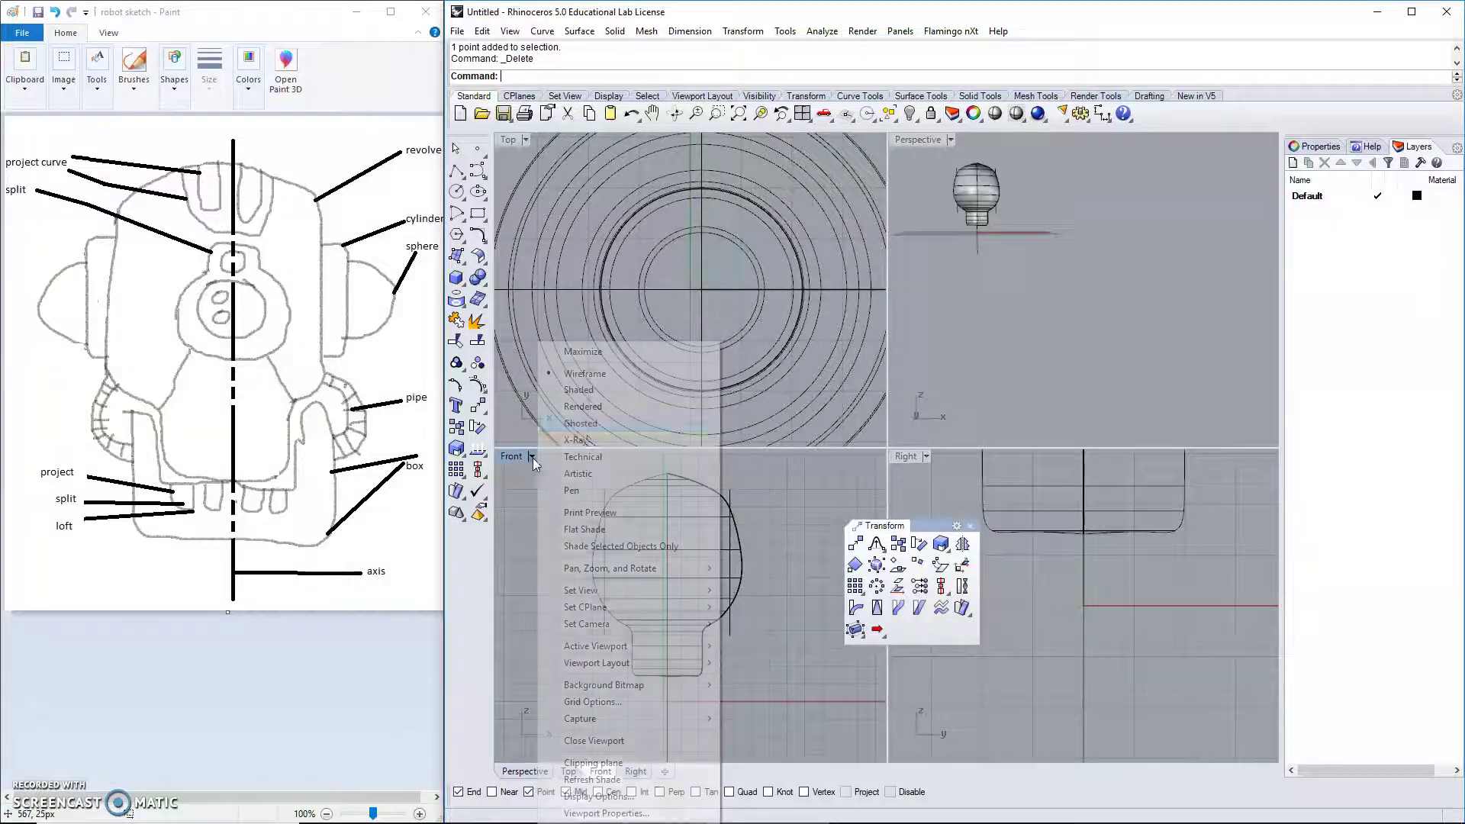
click(580, 390)
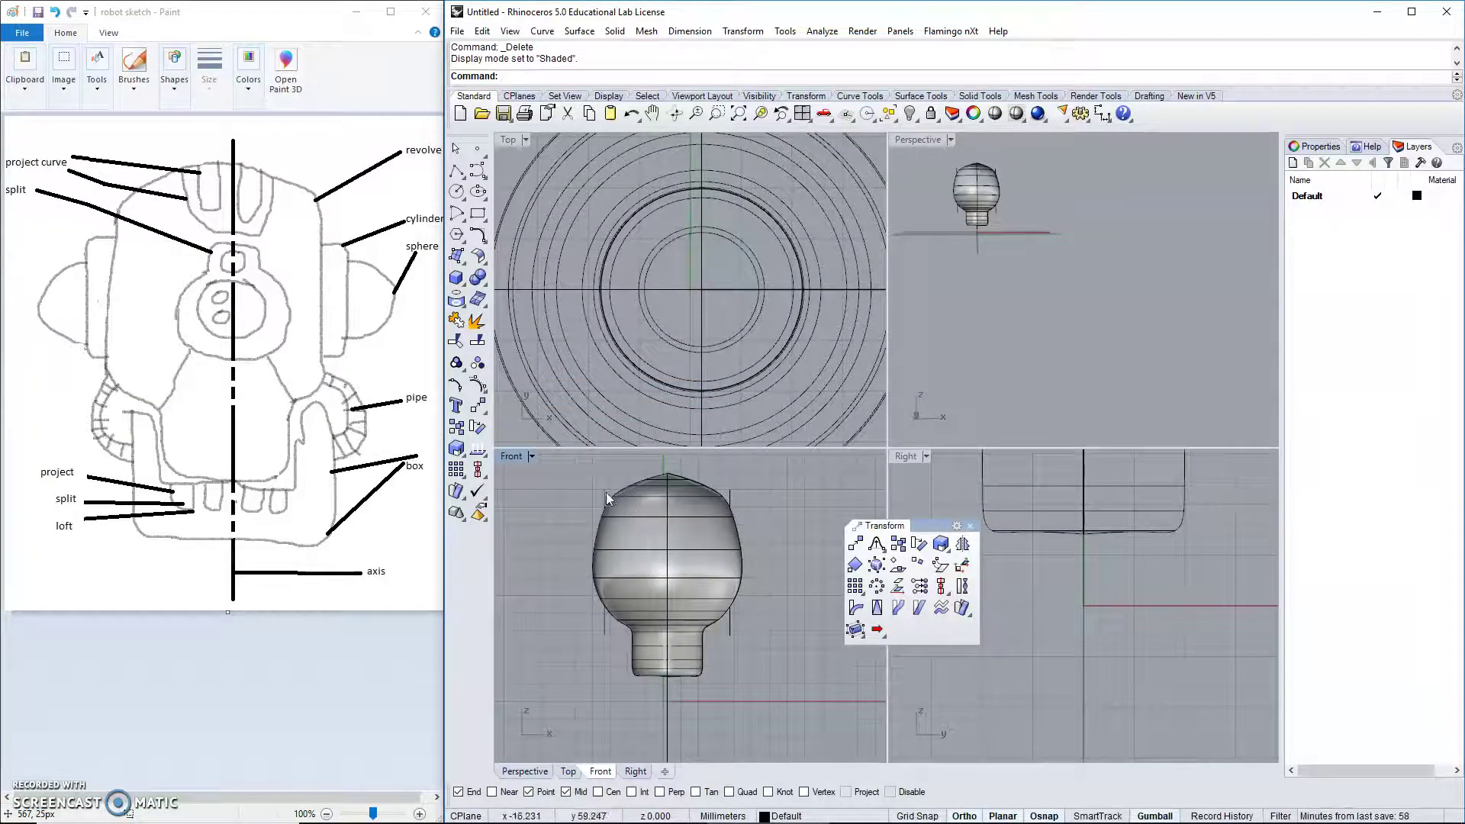
click(478, 343)
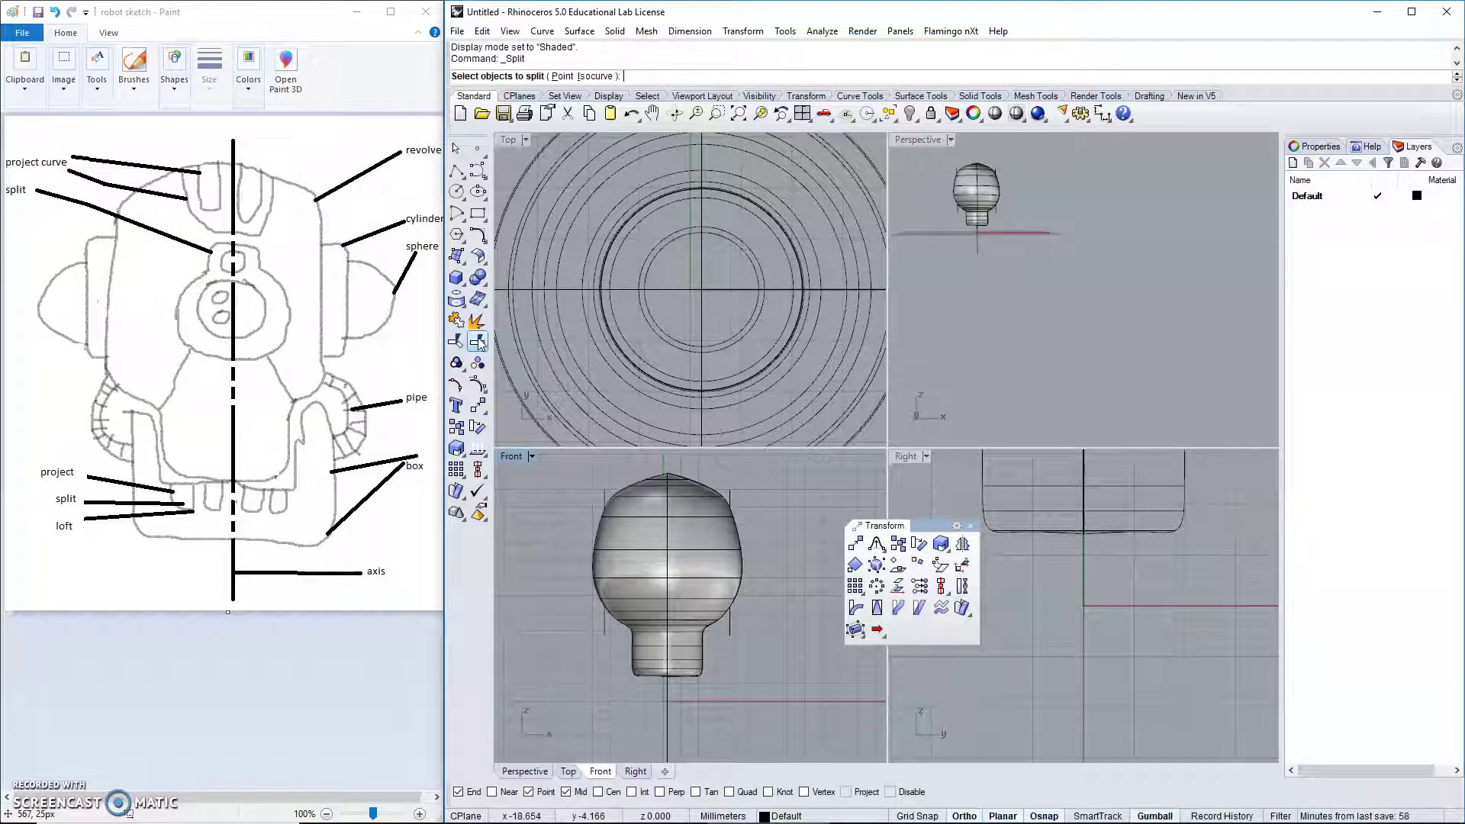
click(629, 569)
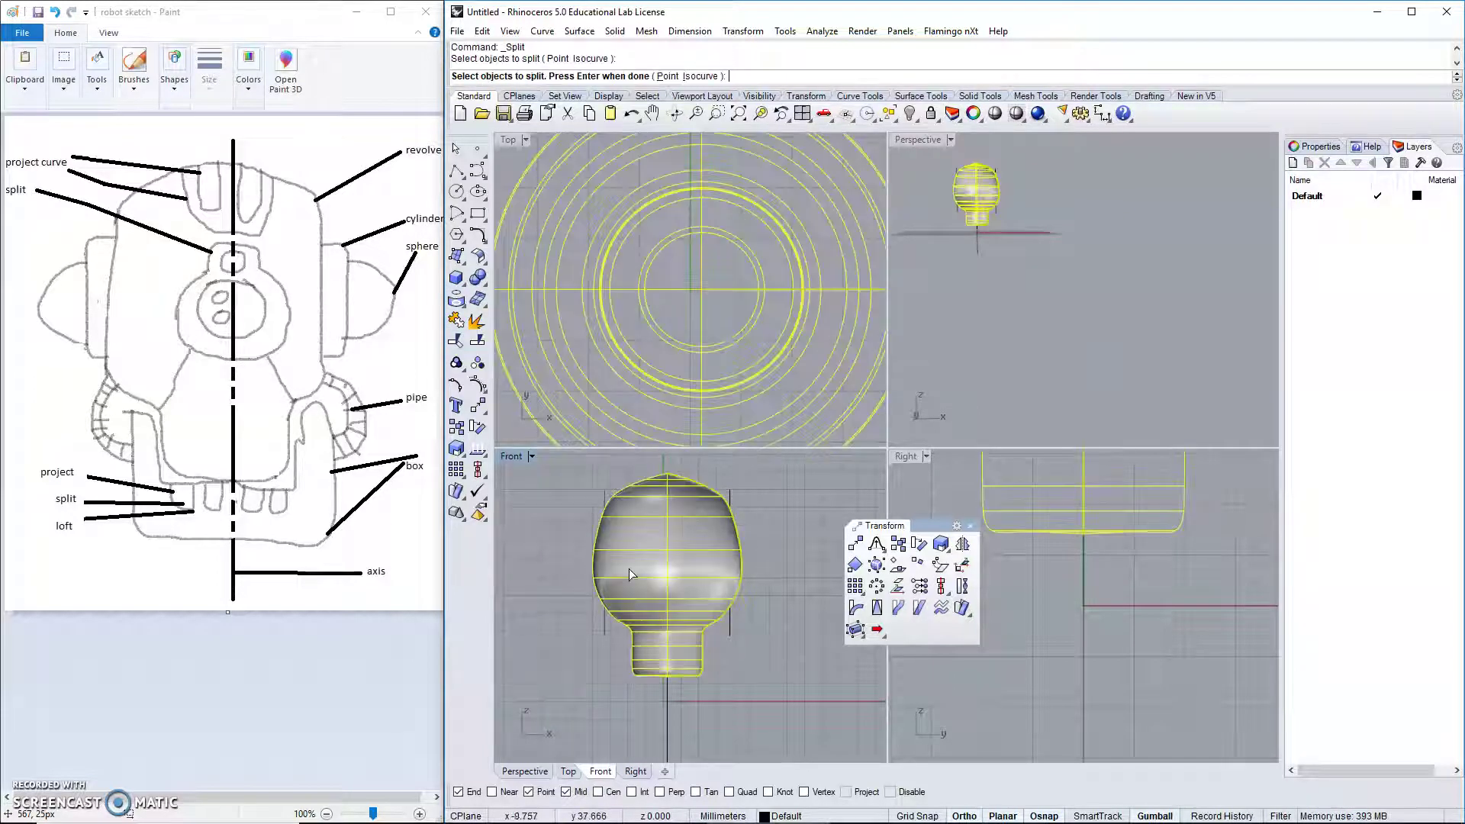
key(Return)
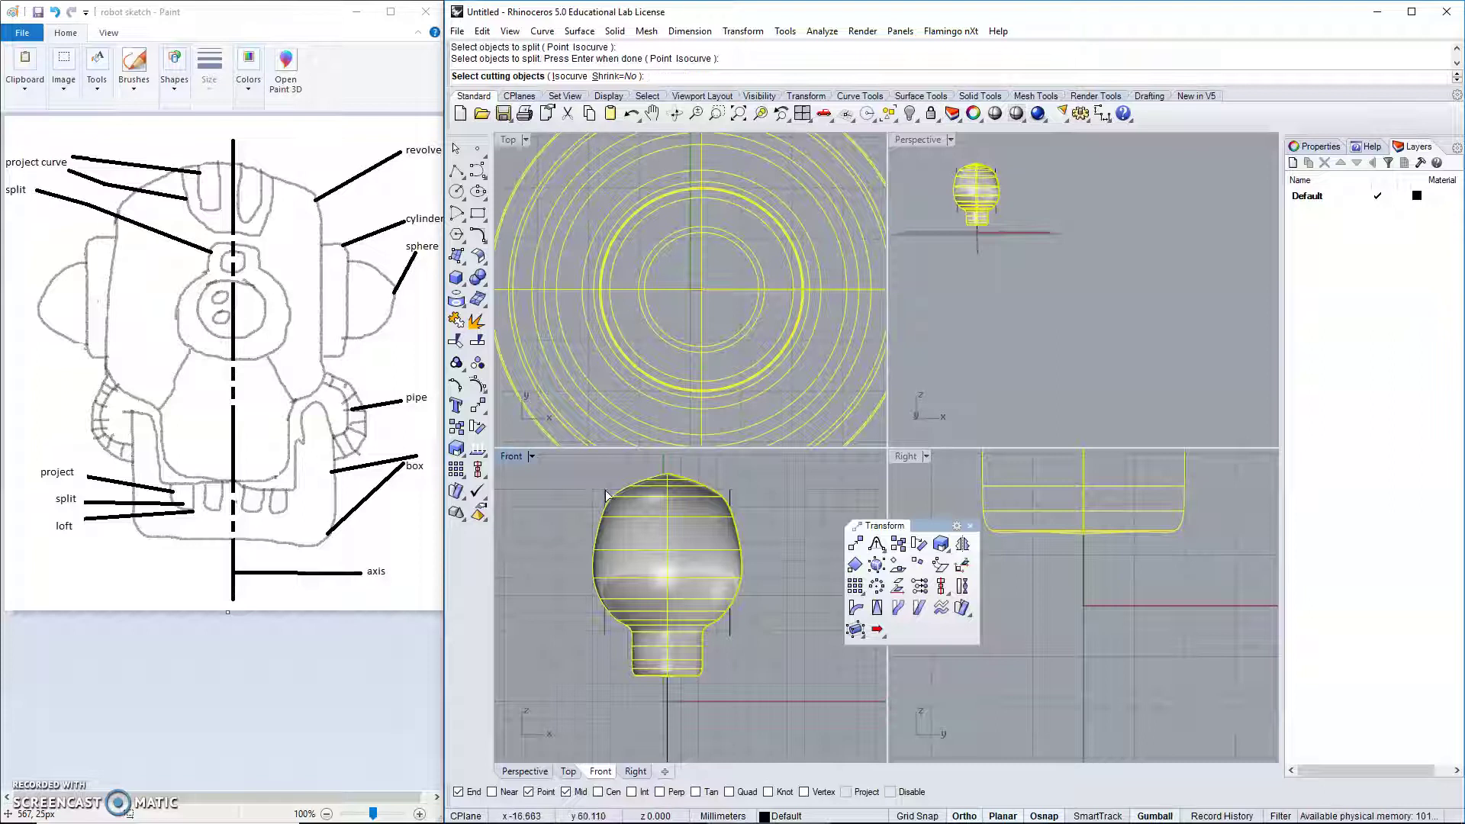
click(661, 477)
click(730, 495)
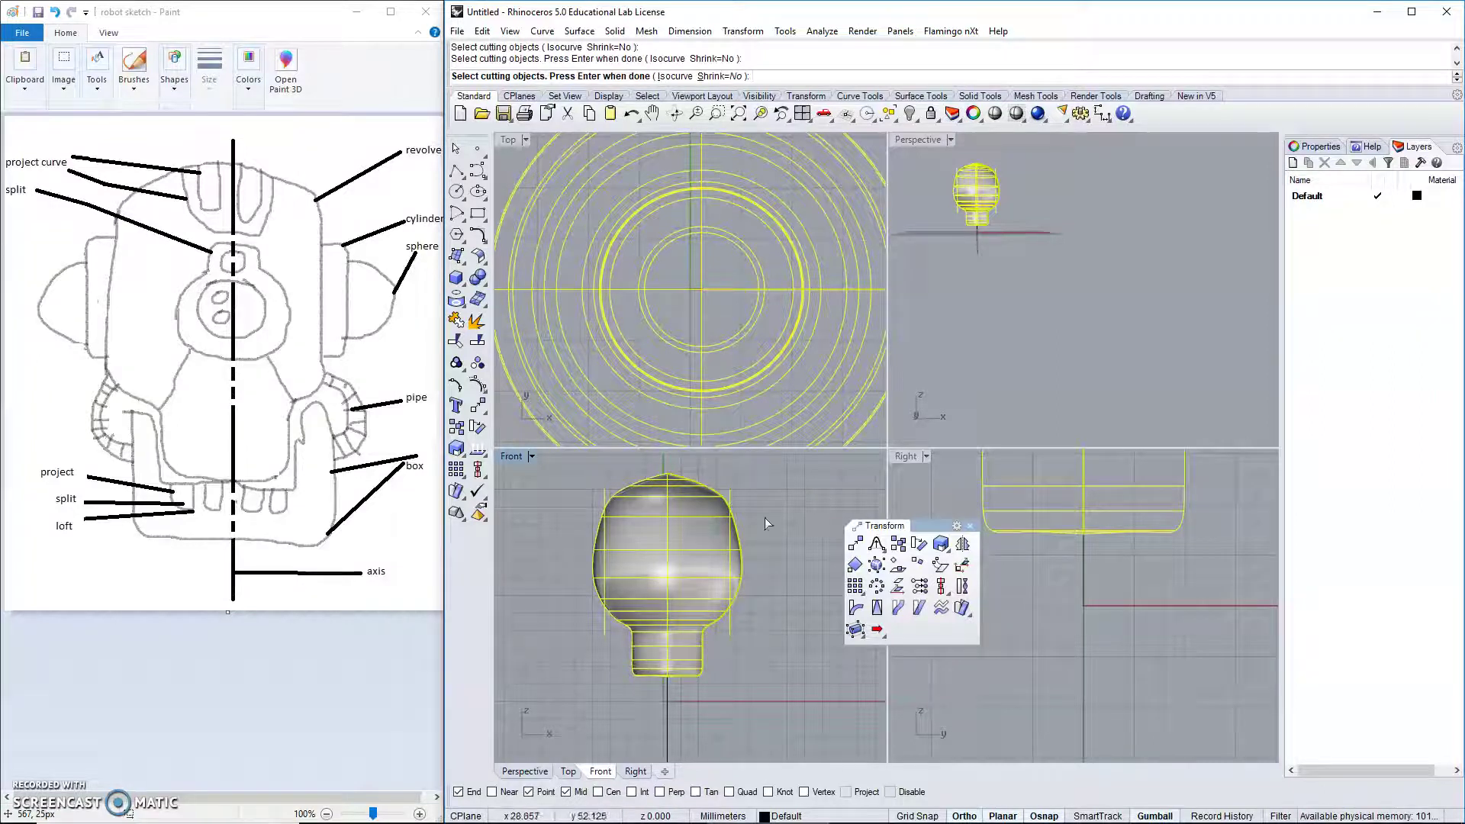
key(Return)
Delete the left and right side slivers, undoing an accidental deletion of the body.
click(736, 572)
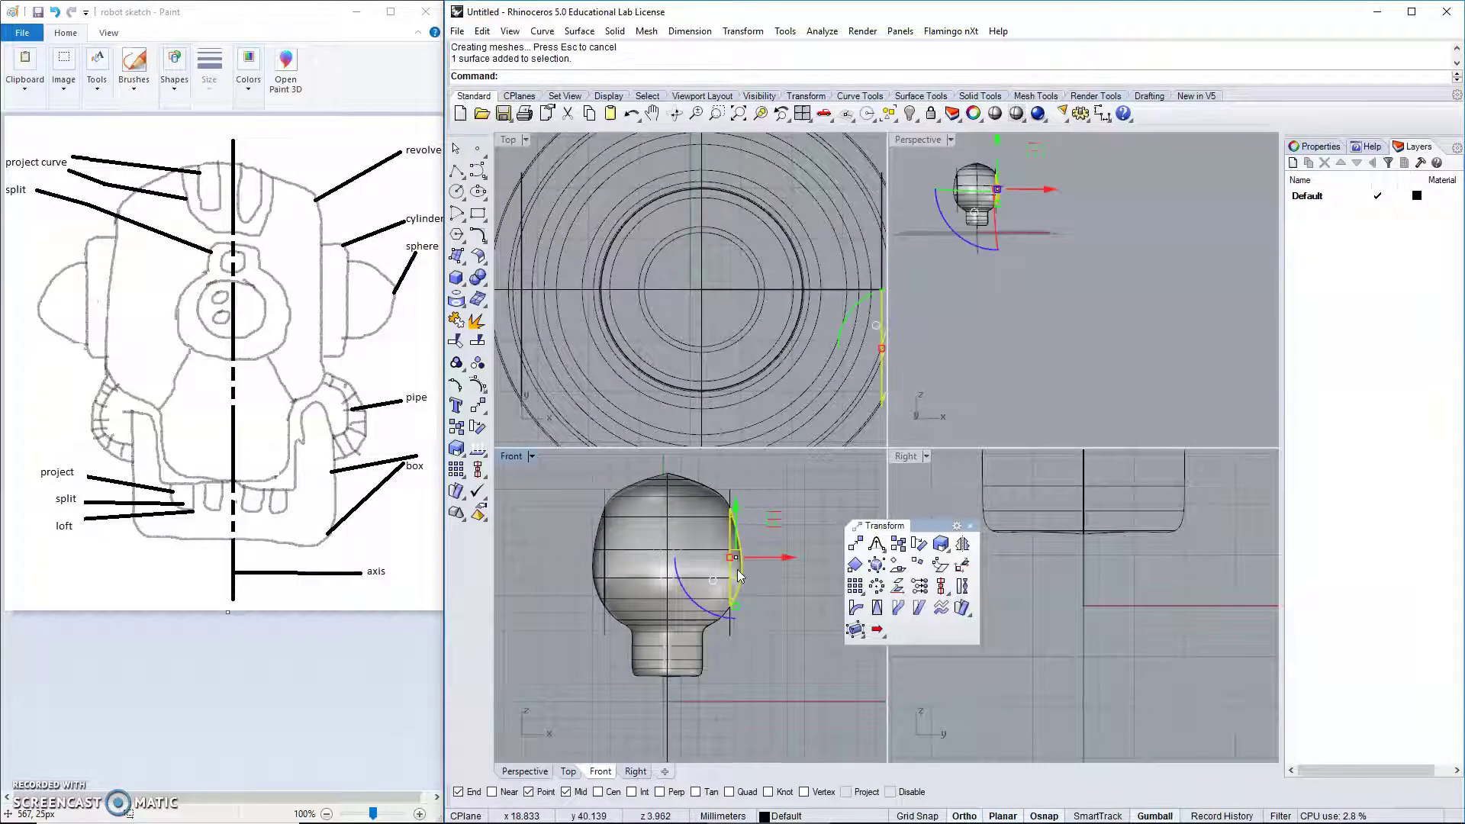
key(Delete)
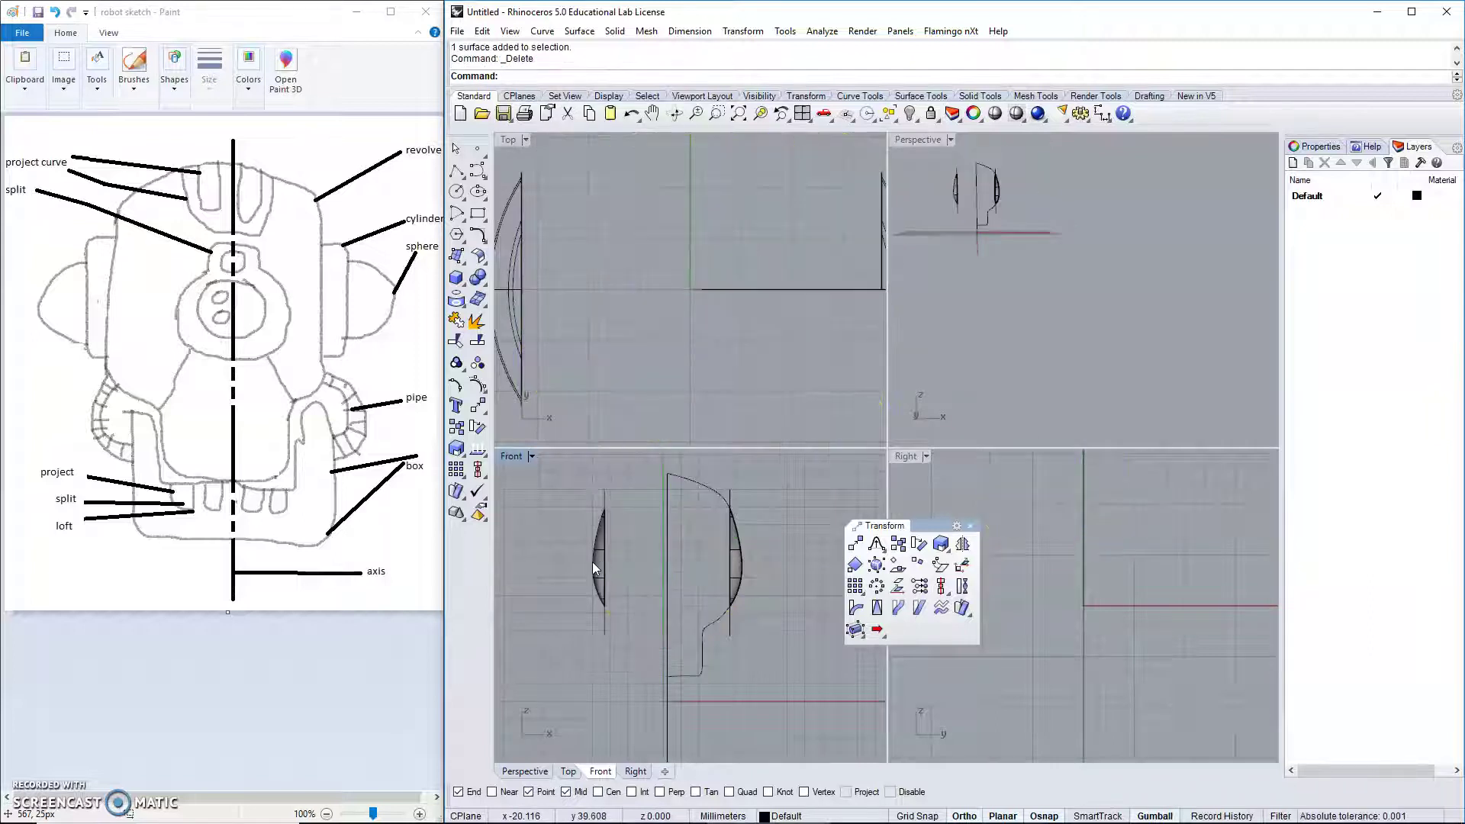
key(ctrl+z)
click(592, 562)
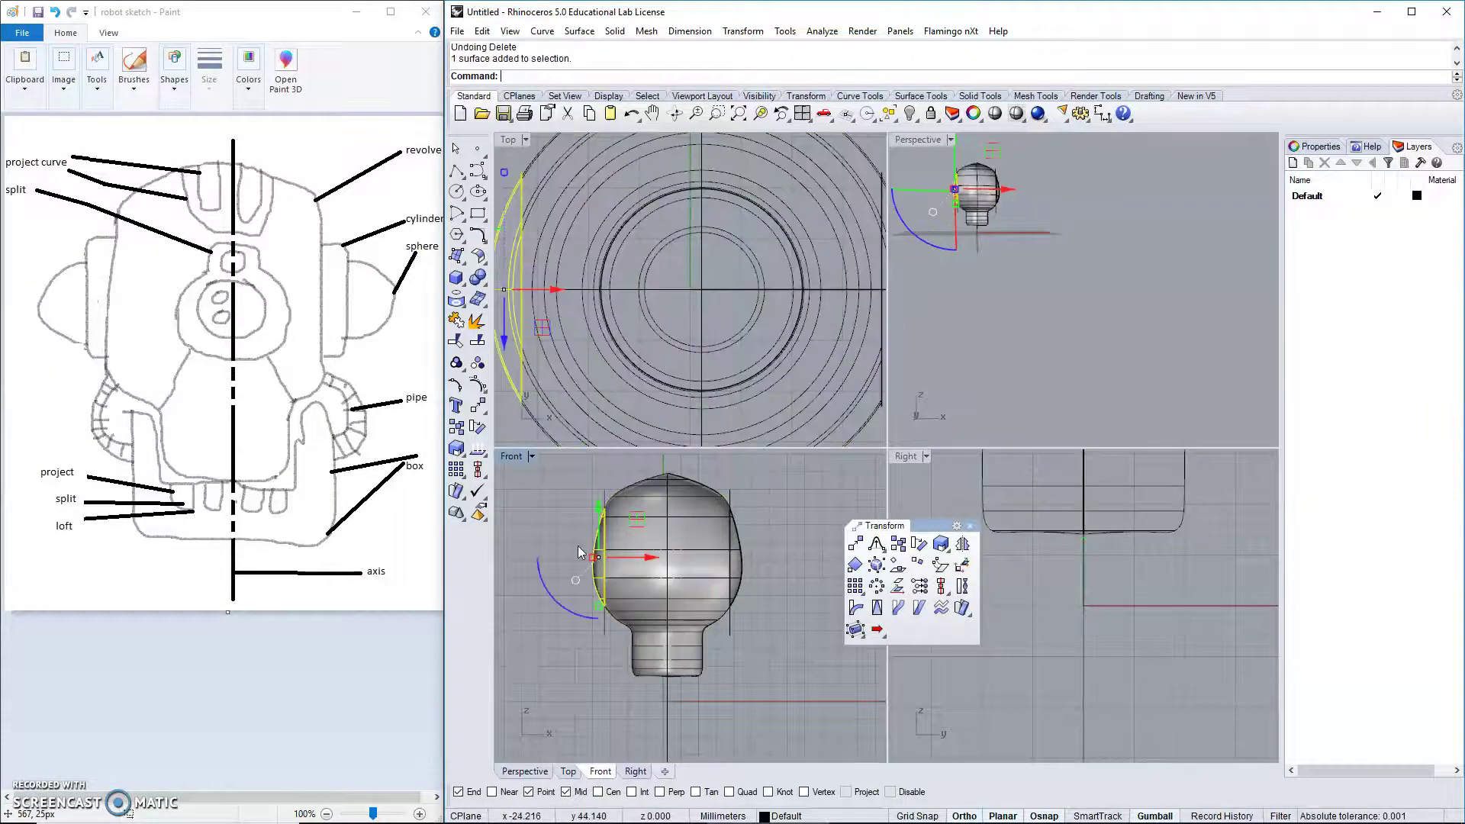
key(Delete)
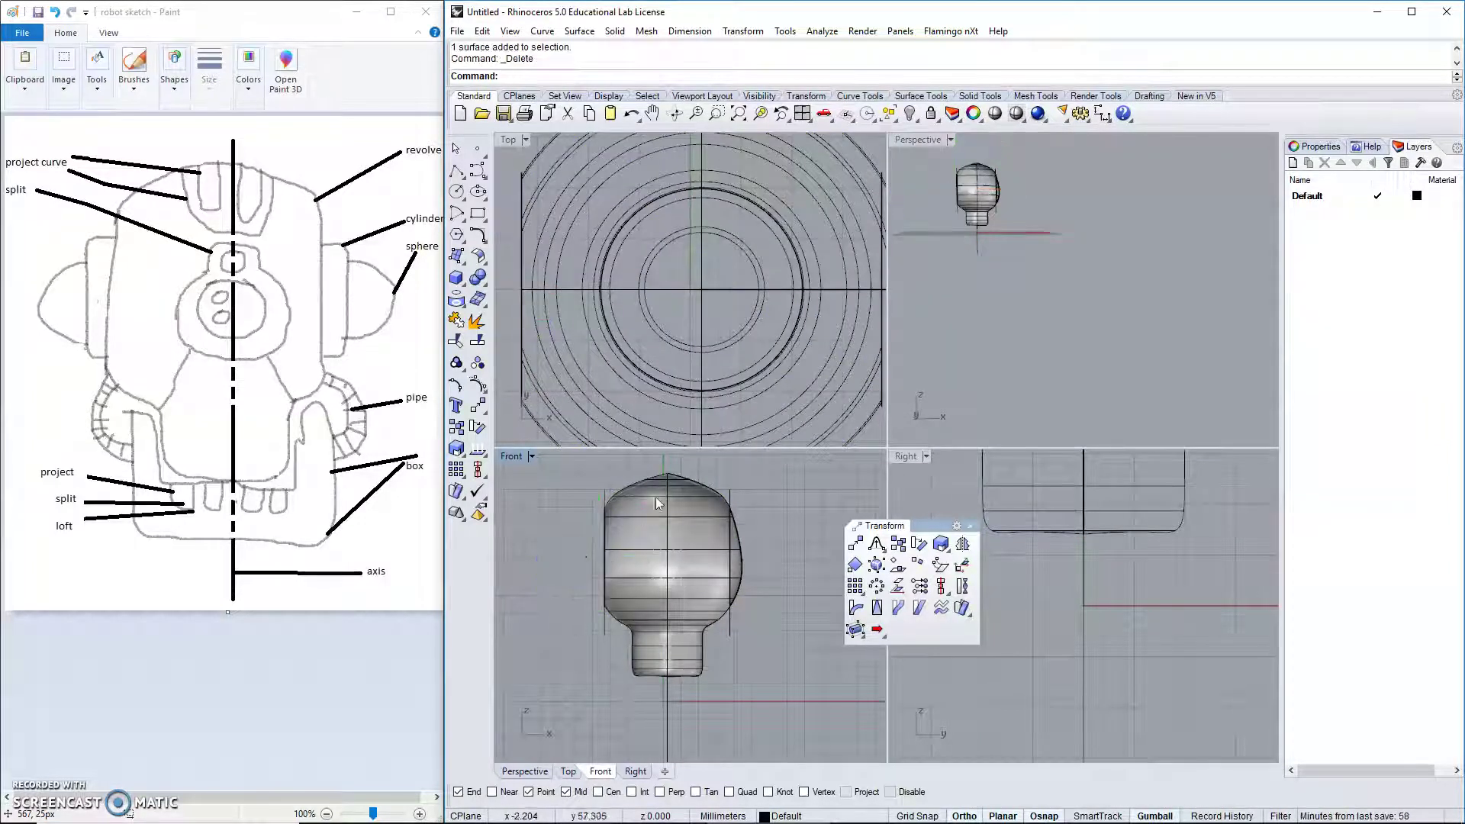
key(Delete)
click(744, 562)
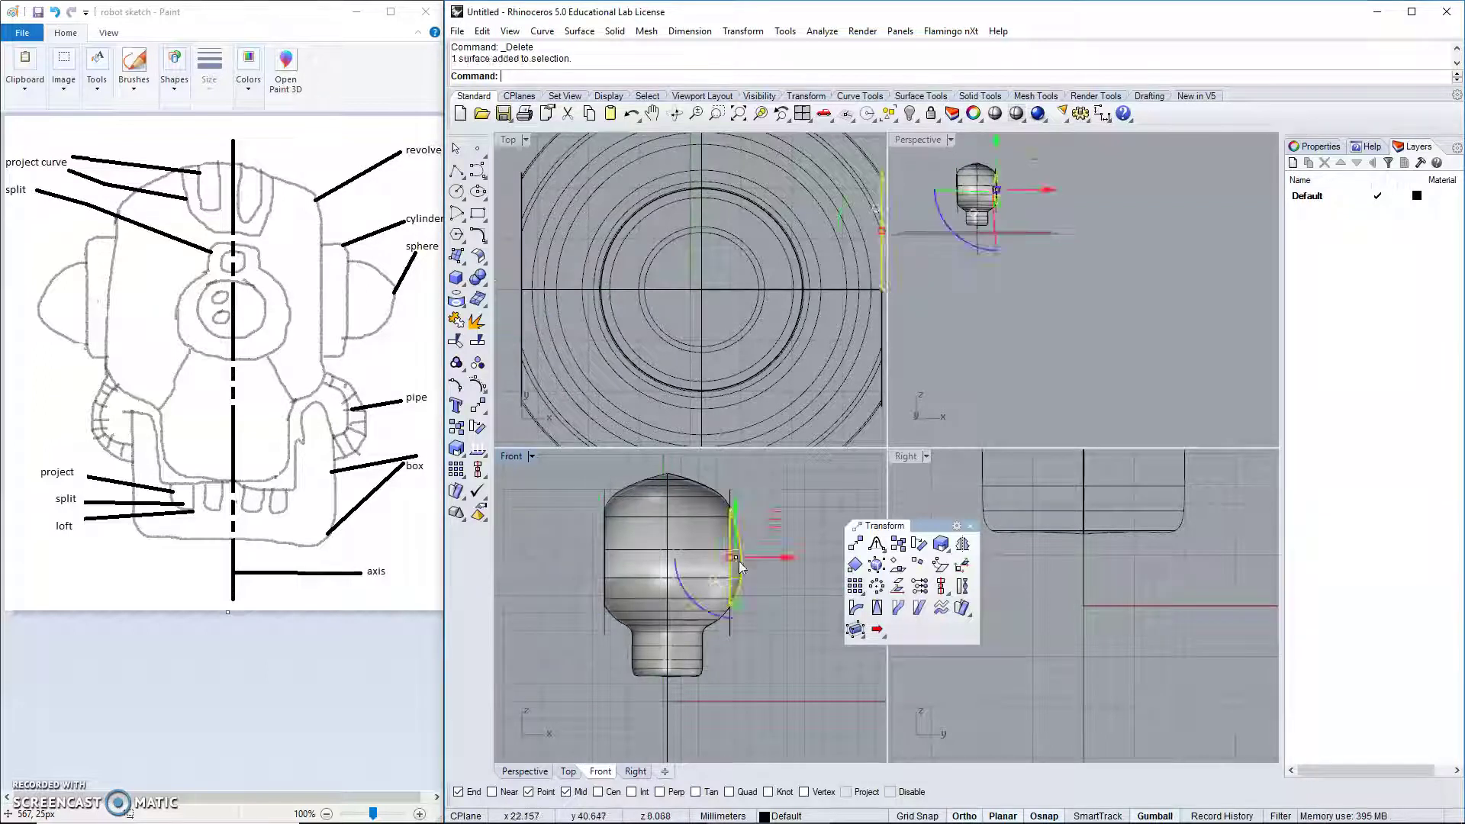
key(Delete)
Delete the two leftover cutting curves near the top and left edge.
click(730, 489)
key(Delete)
click(606, 487)
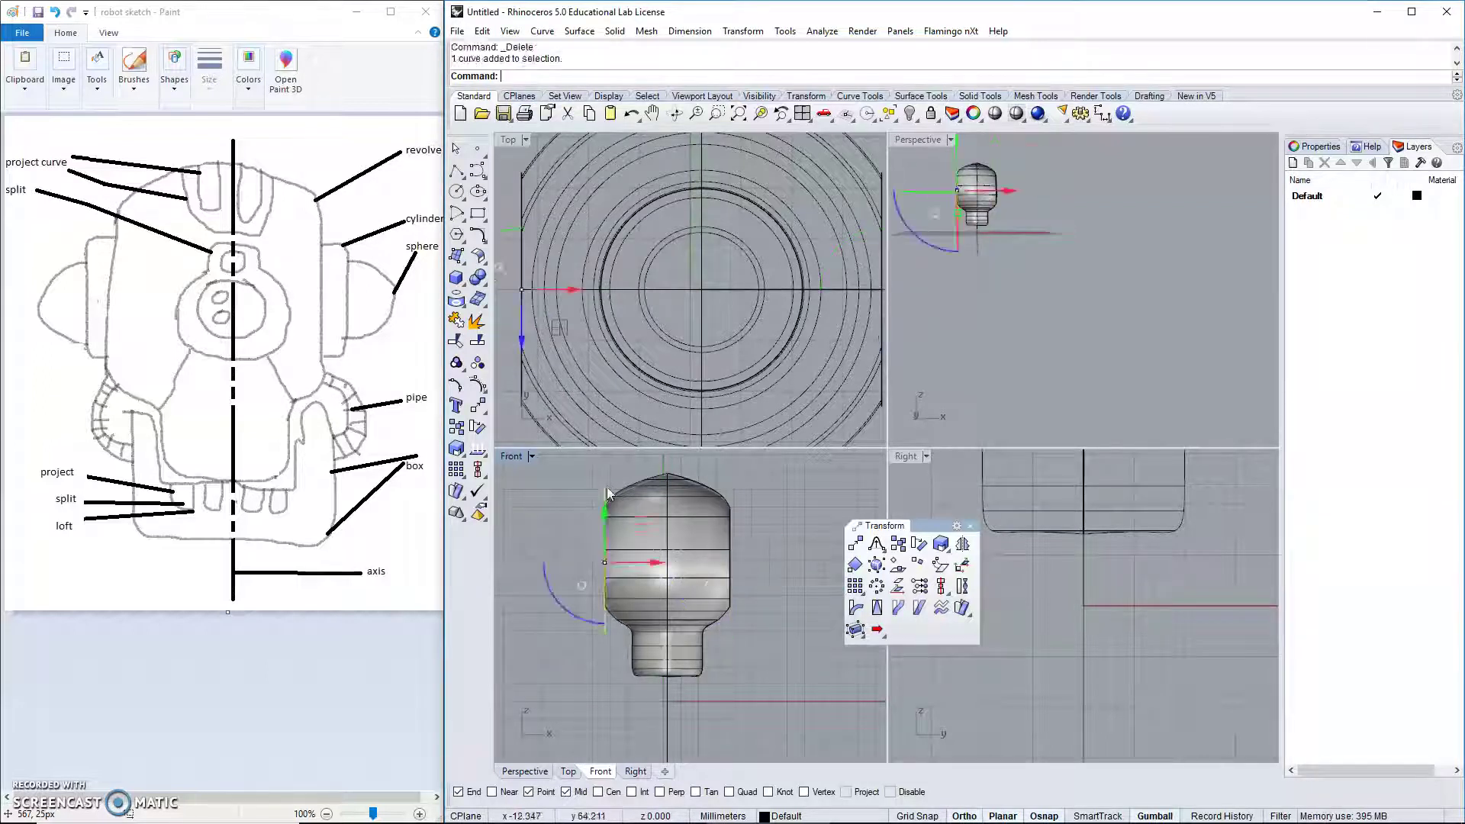
key(Delete)
Maximize Perspective, orbit so the side opening faces right, and float the Surface Creation tools.
click(923, 139)
double_click(923, 140)
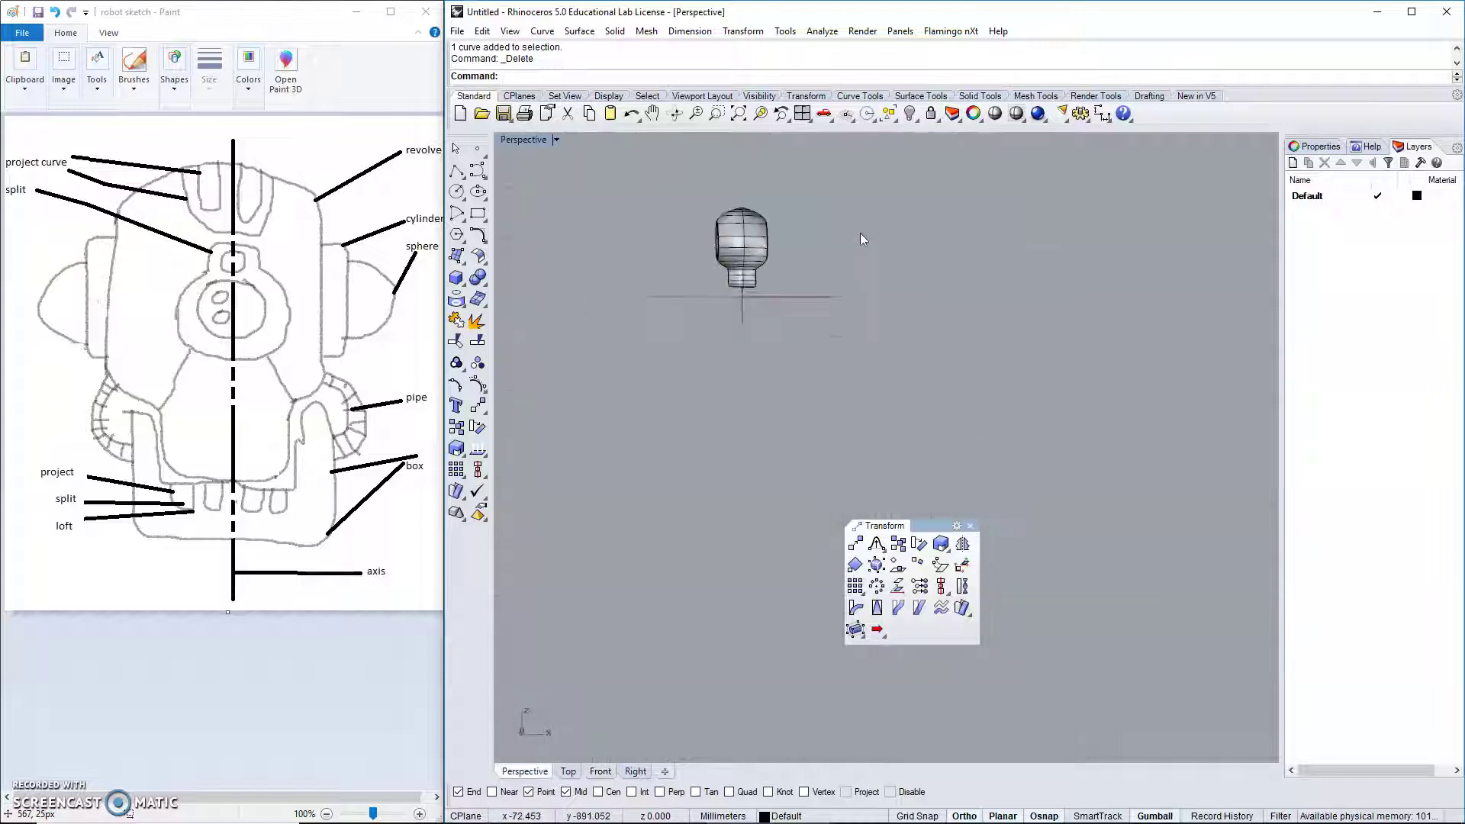
right_drag(859, 232, 753, 259)
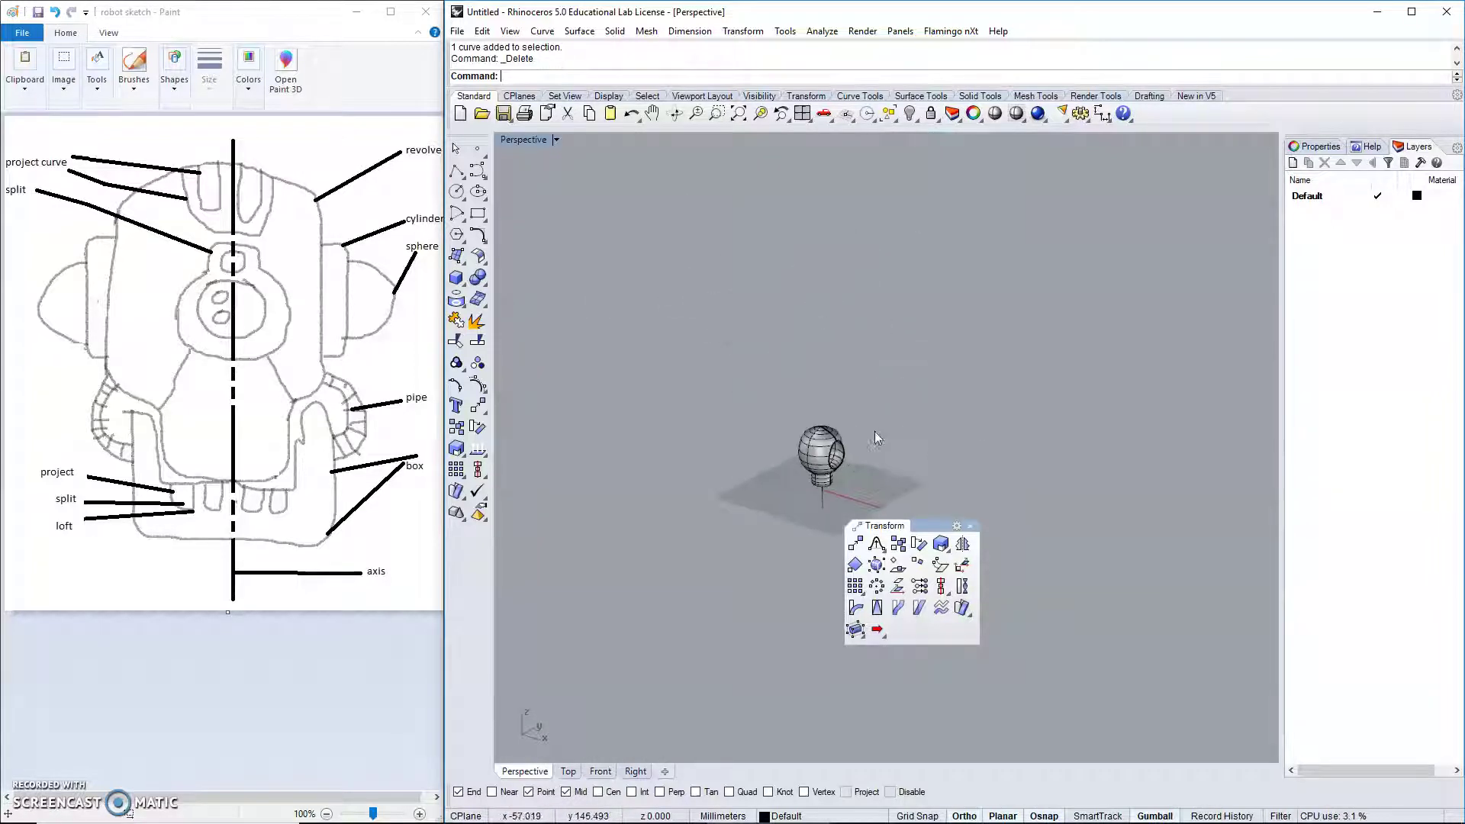
scroll(874, 432, up, 5)
right_drag(845, 433, 935, 382)
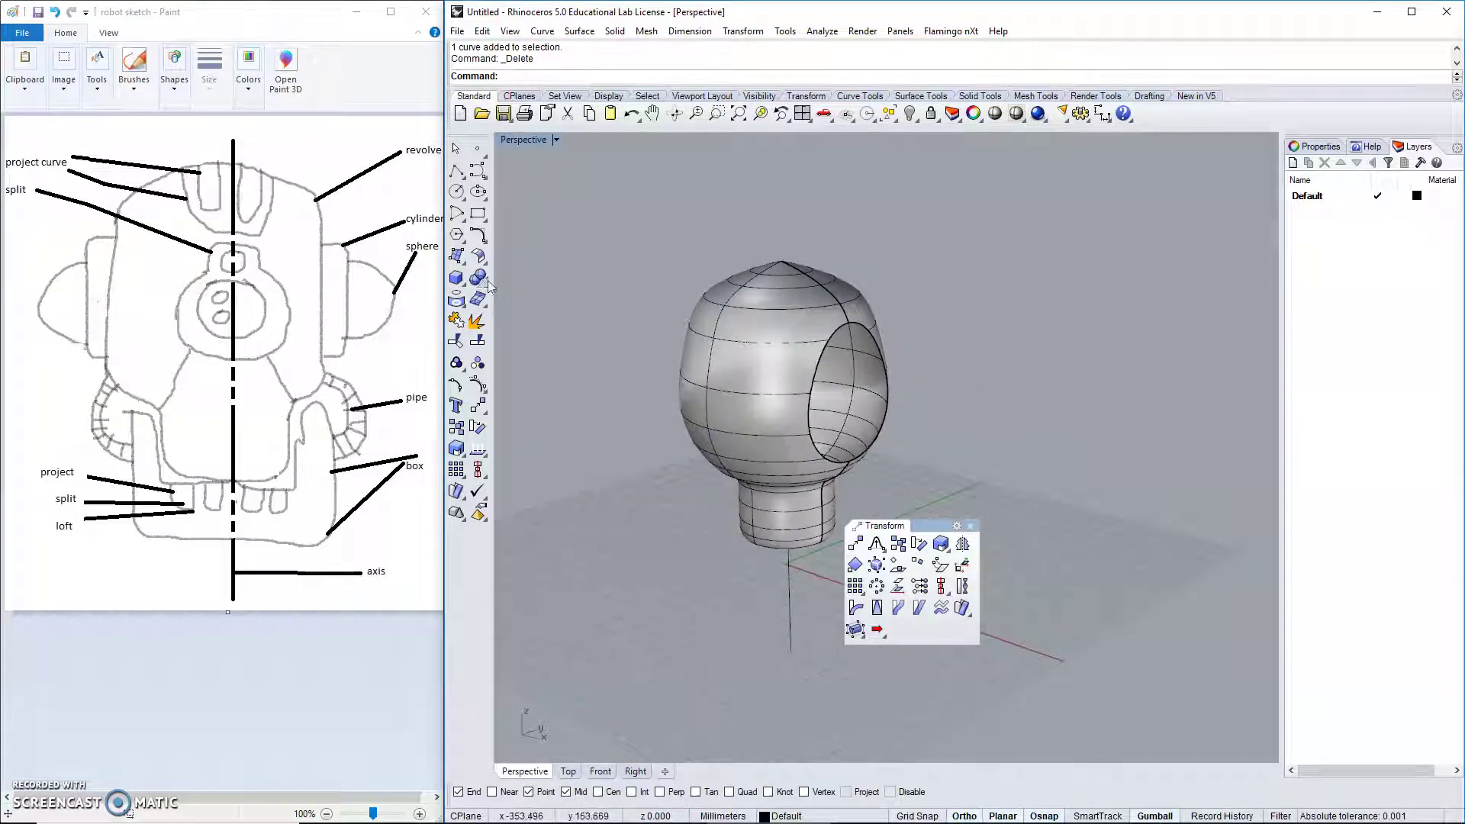
click(458, 257)
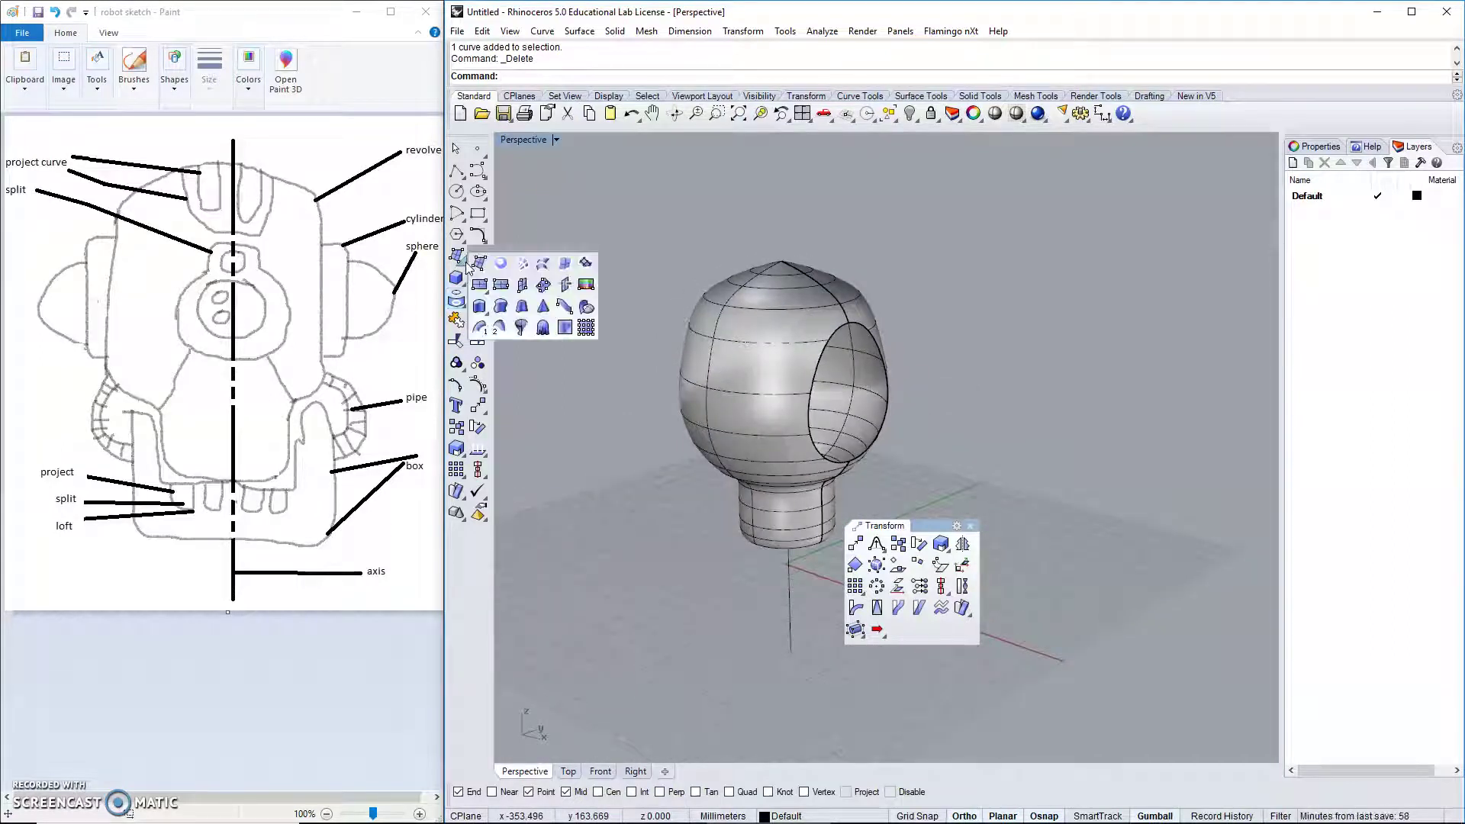
drag(496, 251, 1027, 193)
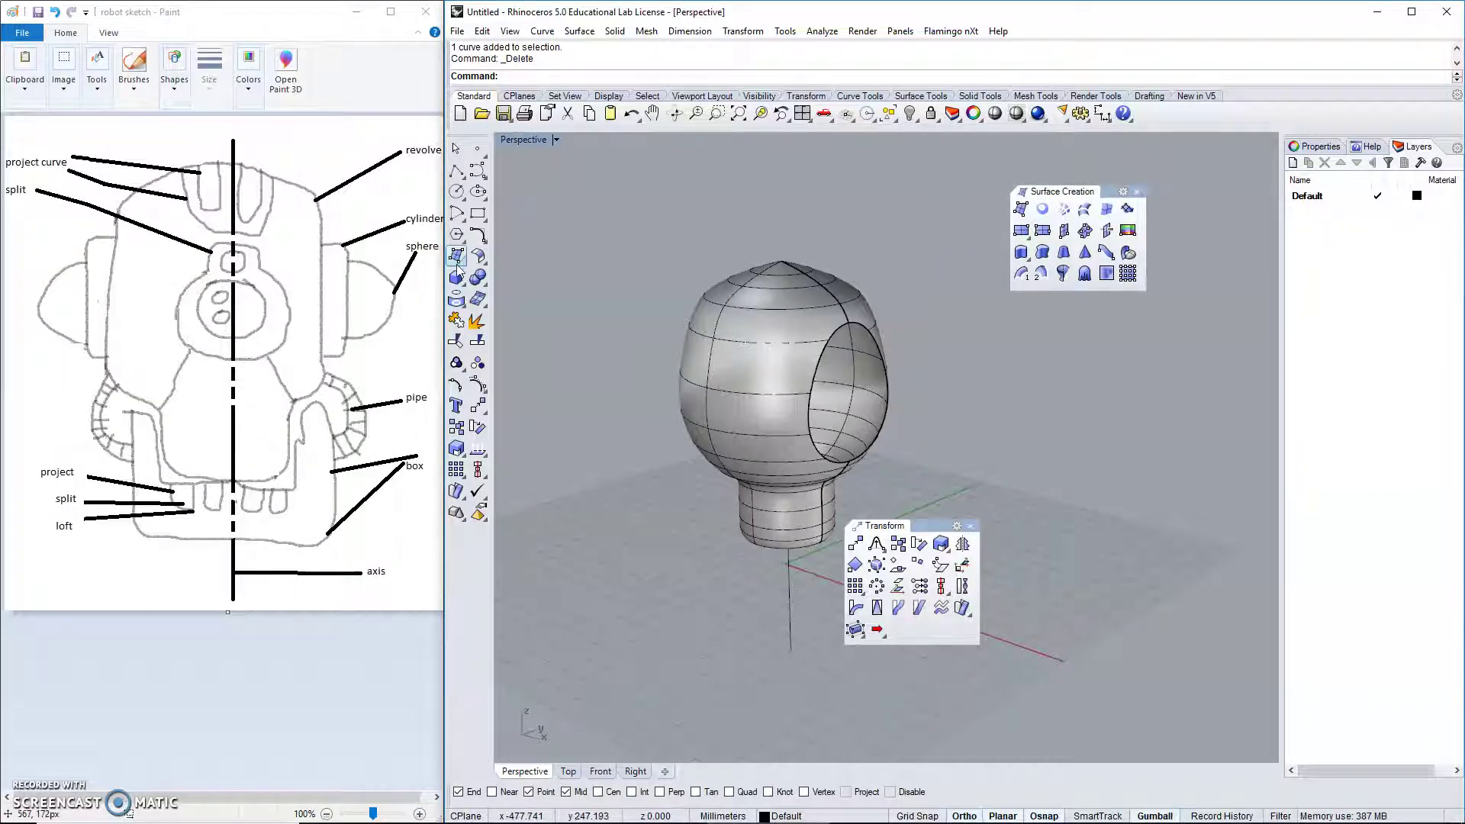
Cap both side holes with planar surfaces from their edge curves.
click(1042, 212)
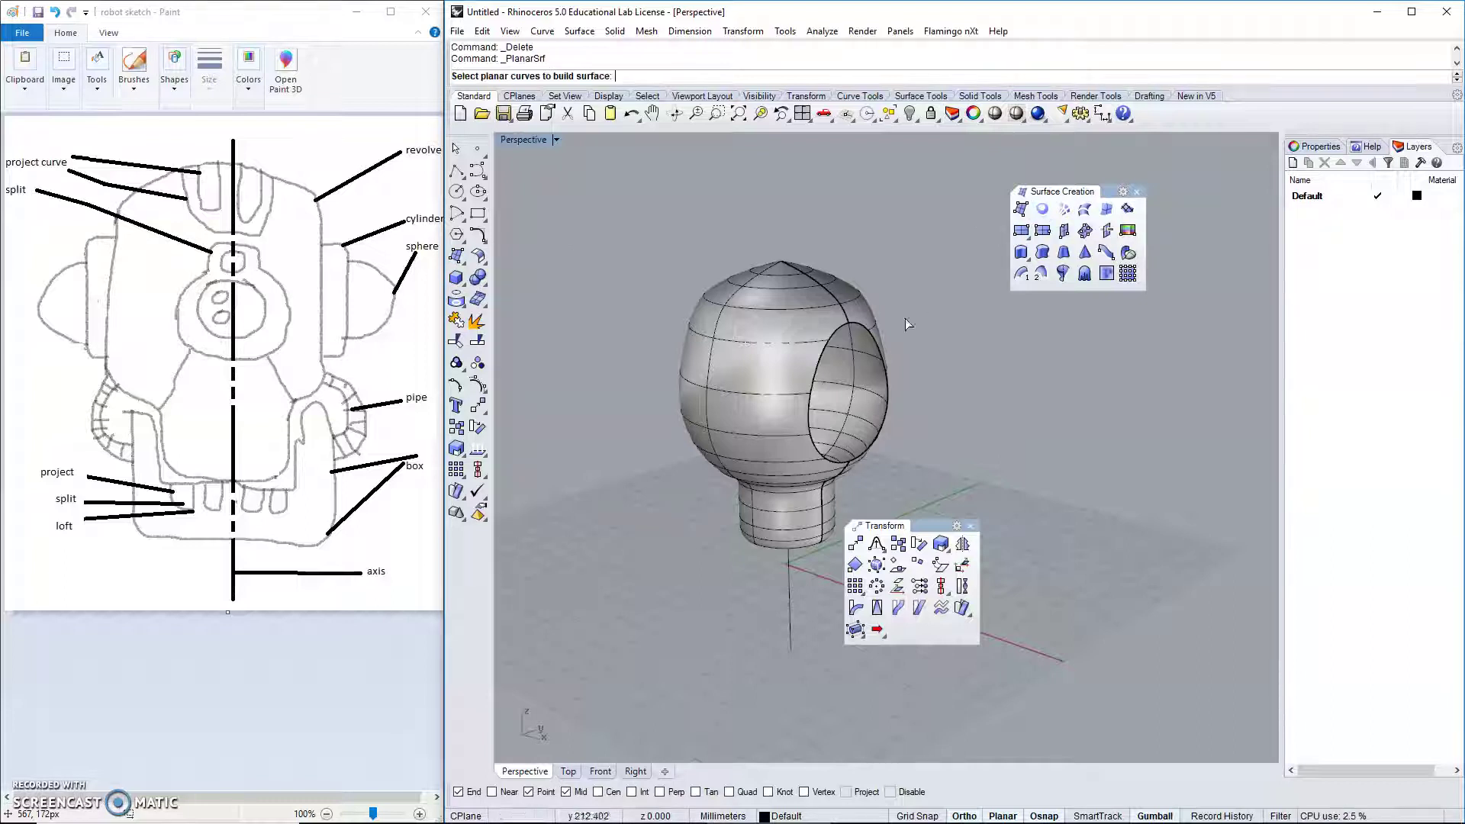
click(832, 343)
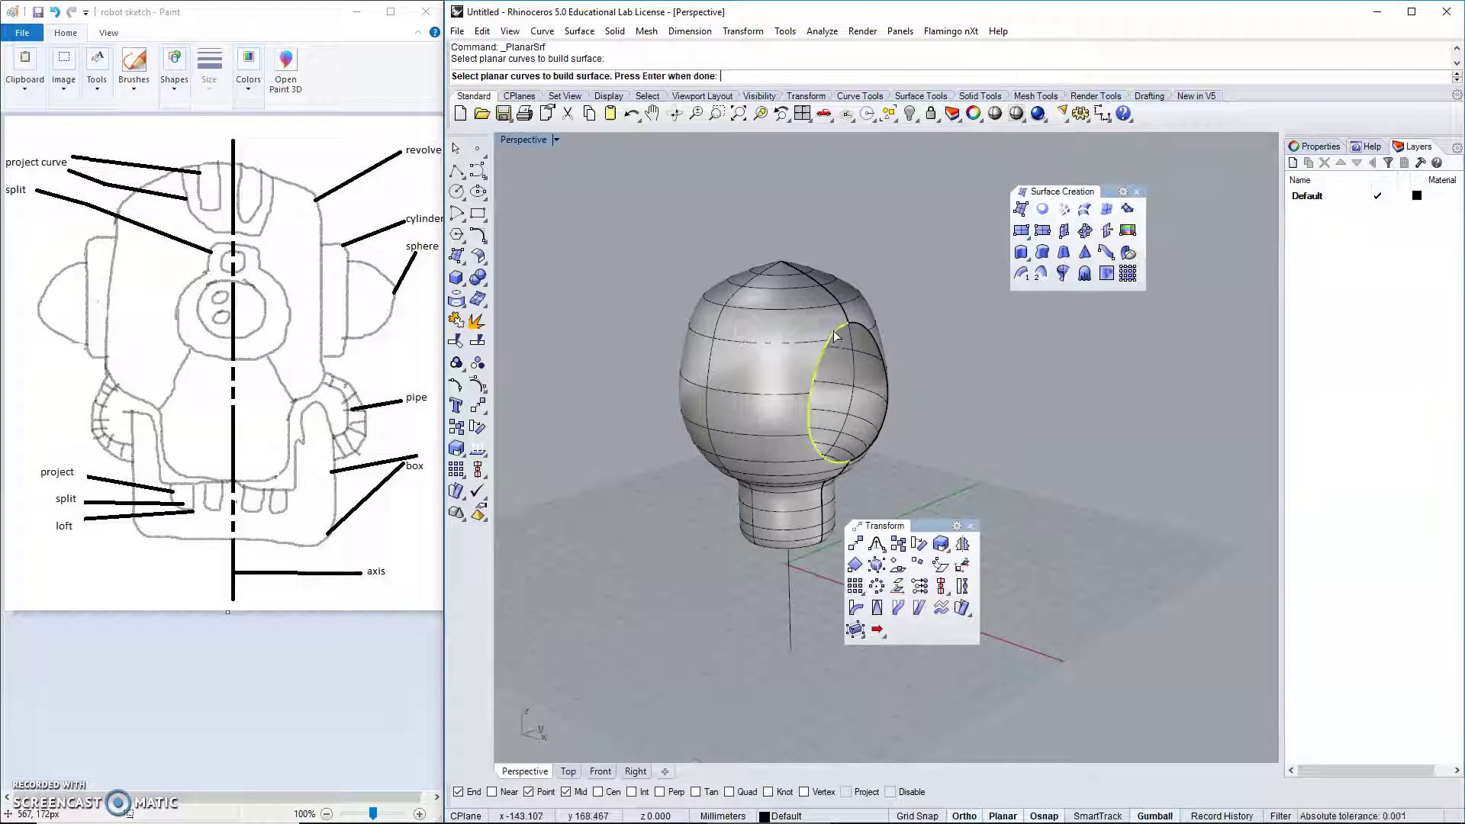
key(Return)
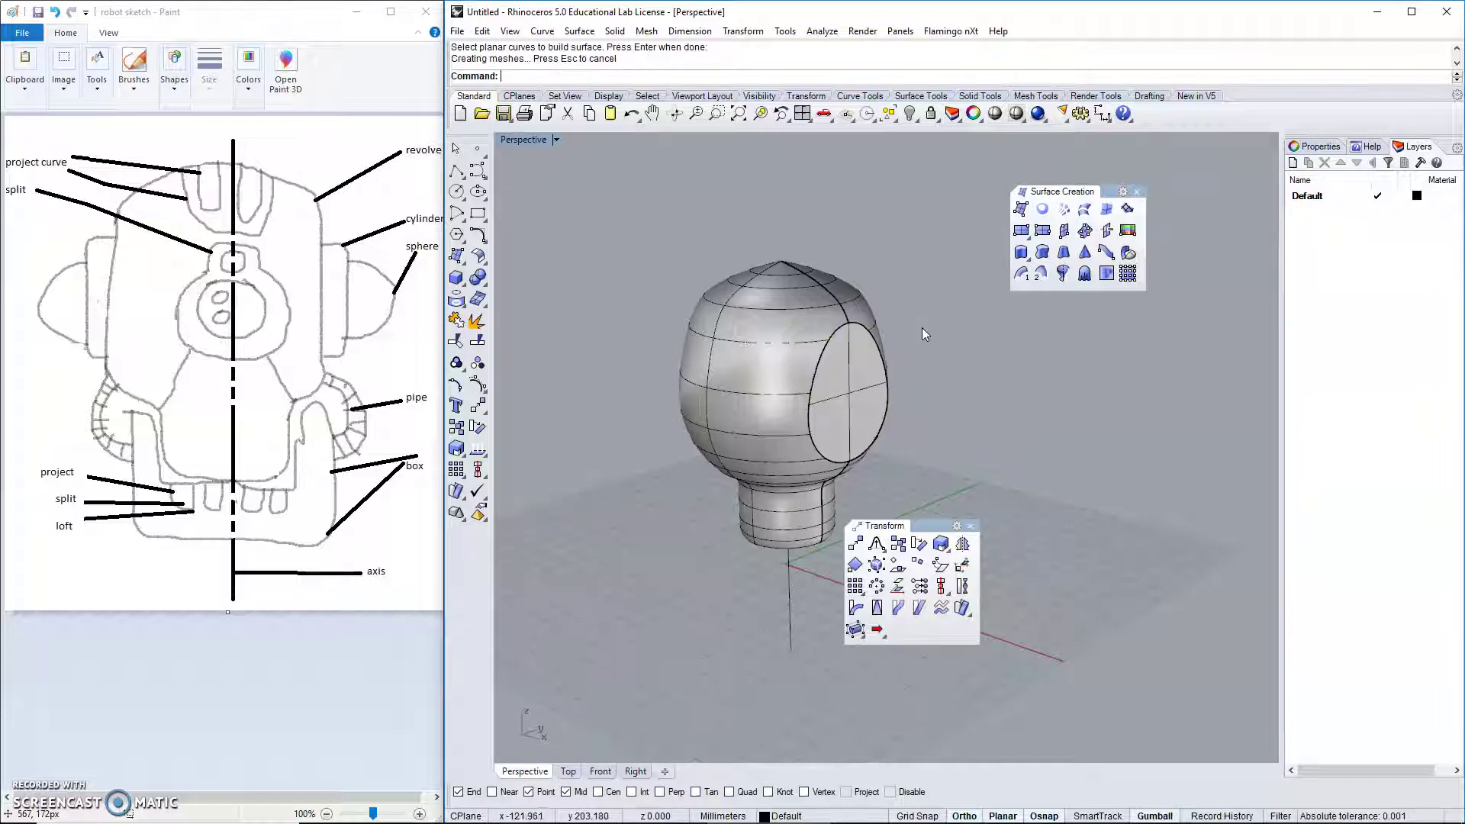
right_drag(922, 327, 871, 340)
right_click(871, 340)
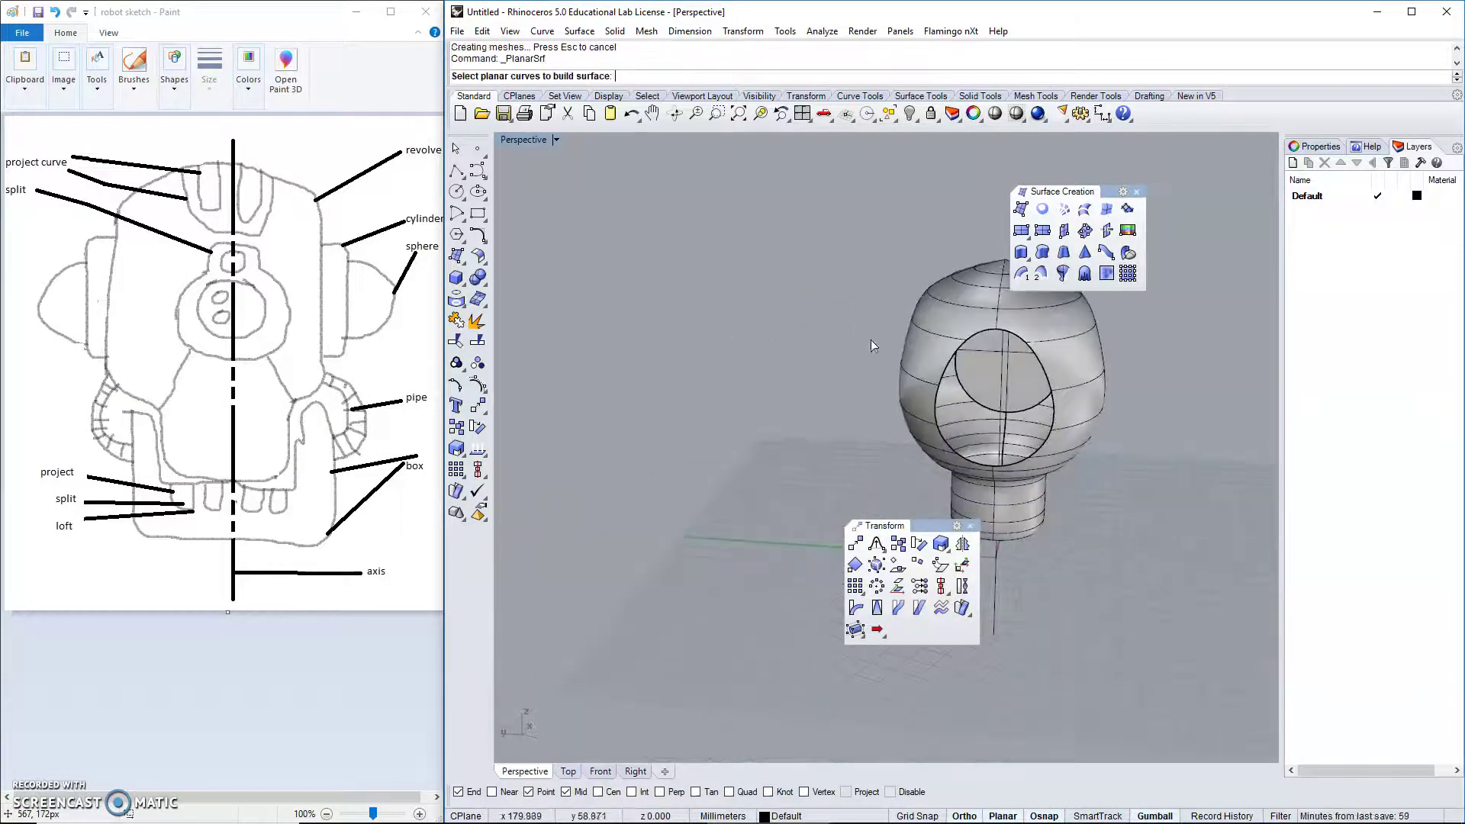
click(977, 354)
key(Return)
right_drag(813, 383, 508, 386)
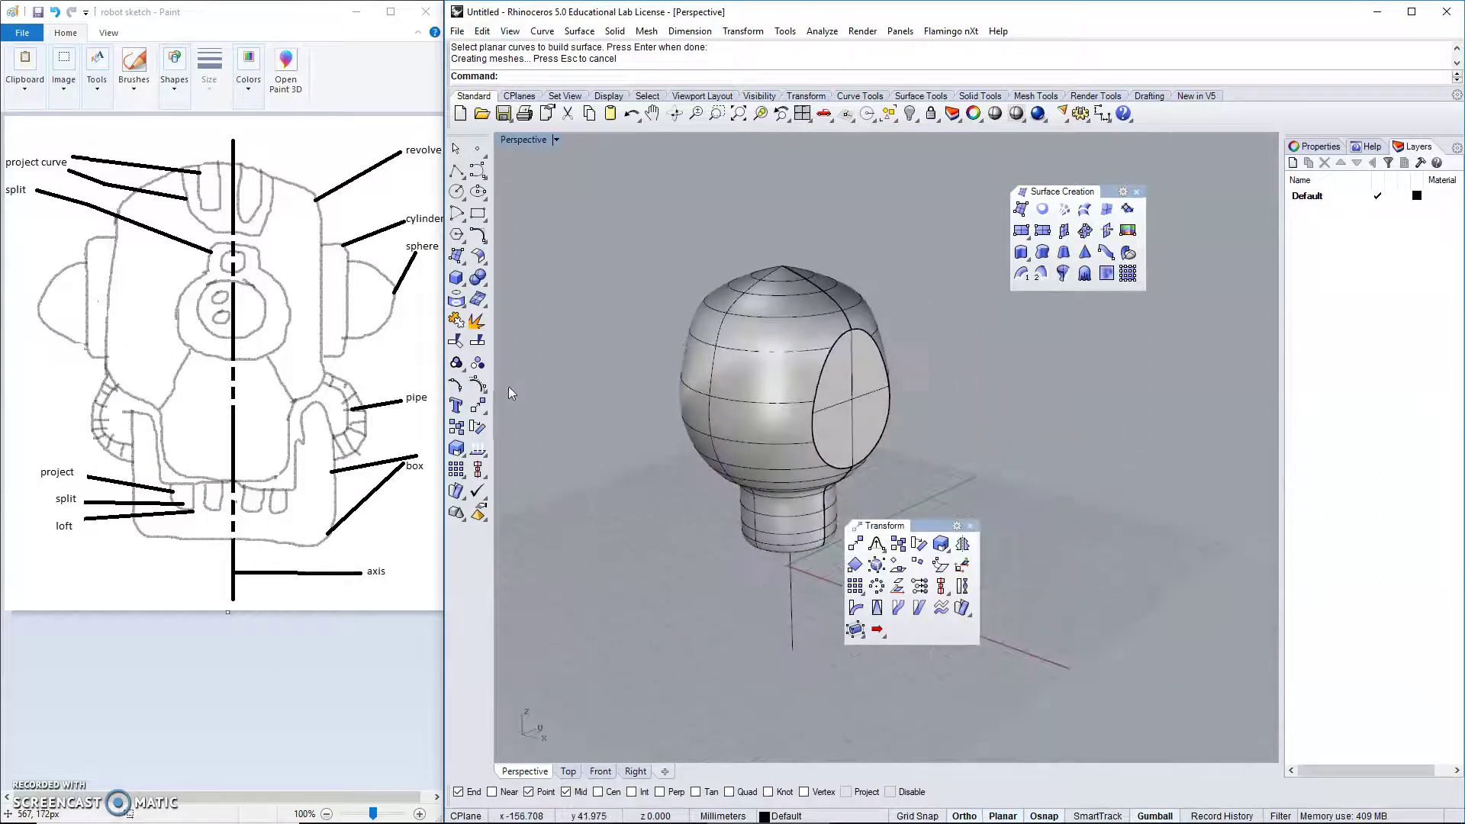
Join the caps and head body into one closed polysurface and inspect it.
click(457, 321)
click(867, 400)
click(783, 382)
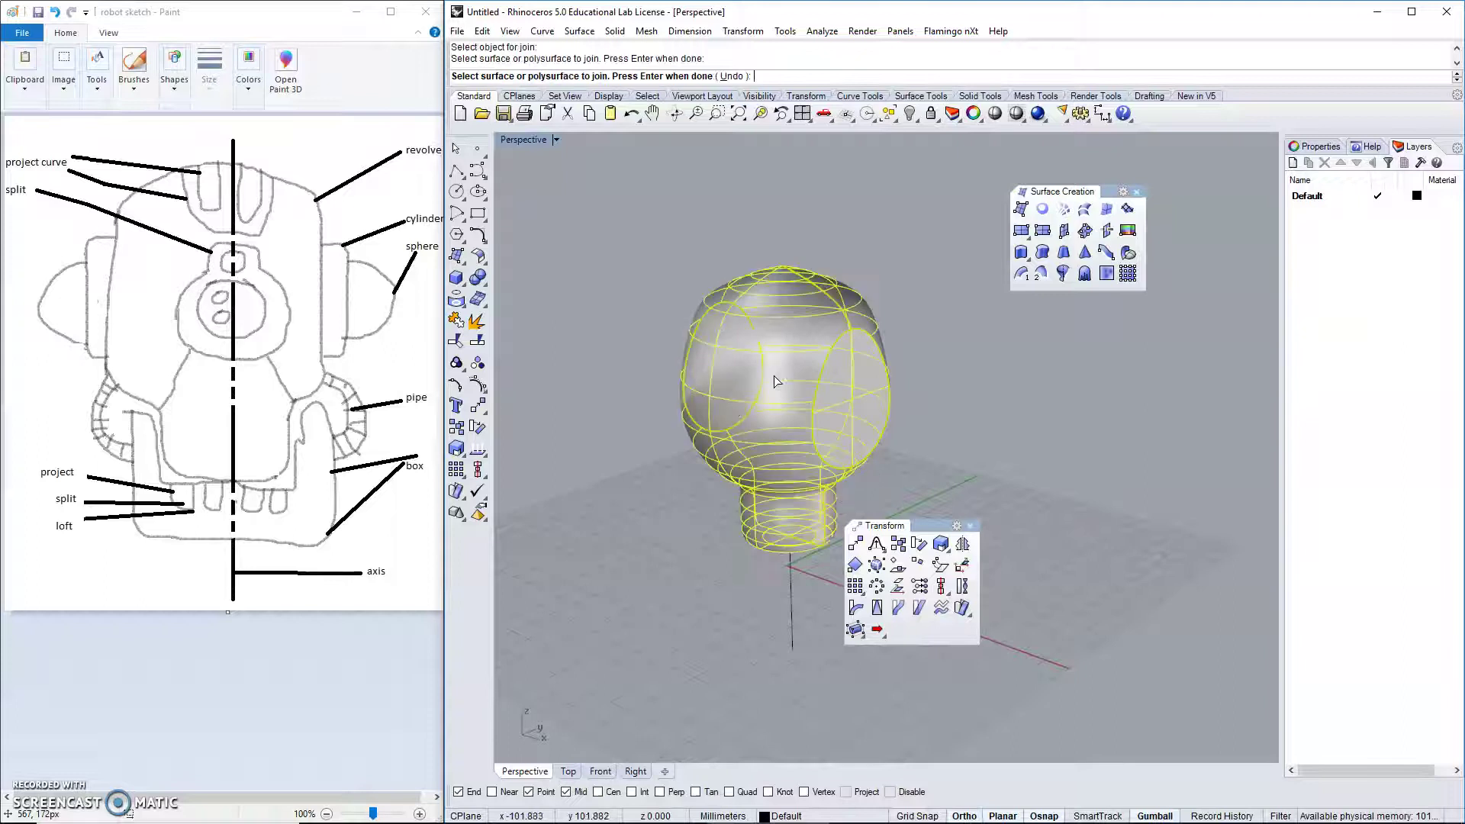
right_drag(784, 381, 950, 427)
right_click(949, 427)
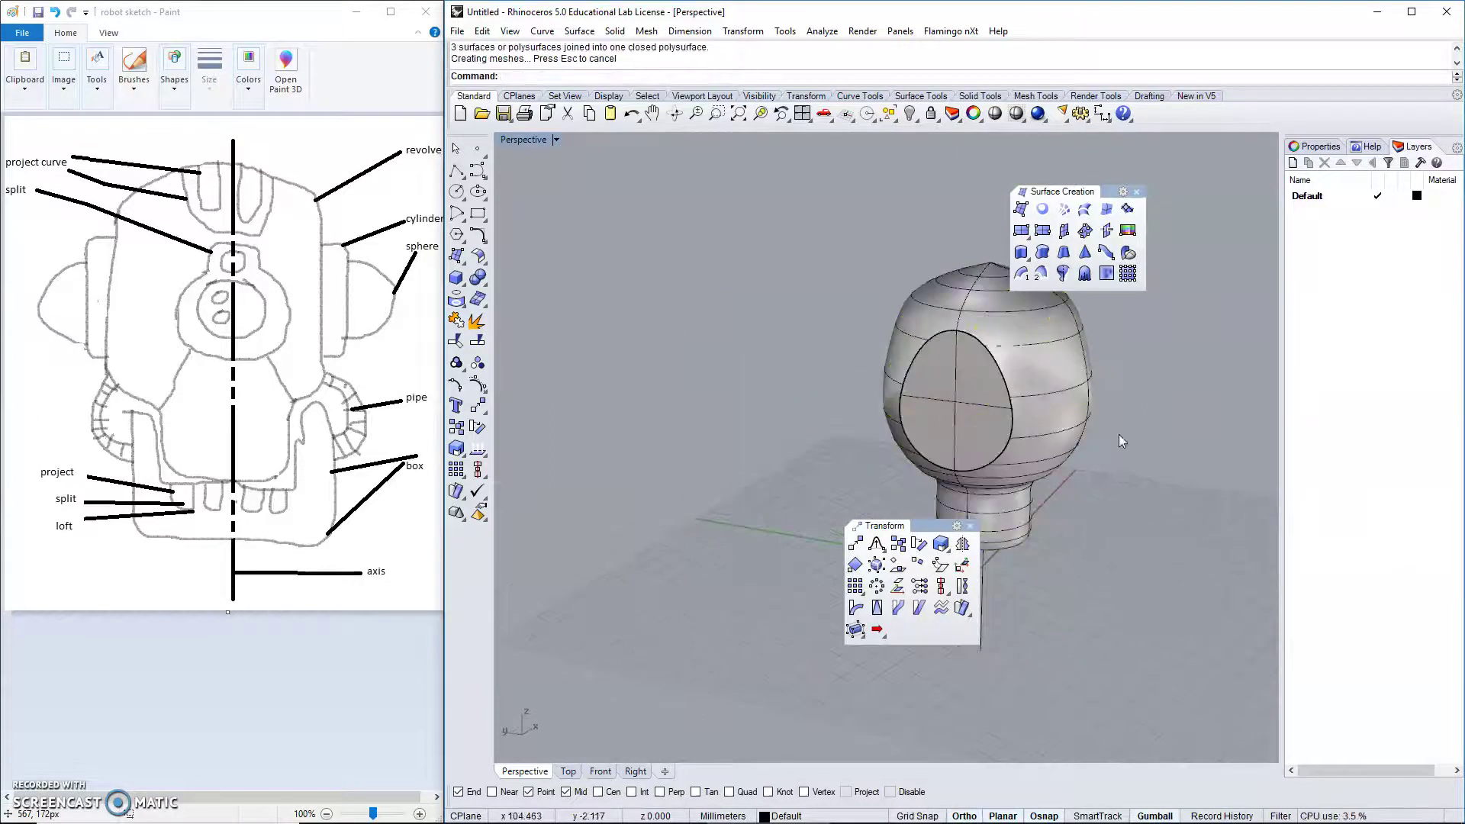
right_drag(1118, 433, 826, 398)
click(826, 399)
mouse_move(1046, 431)
right_down()
mouse_move(909, 428)
mouse_move(1042, 431)
right_up()
key(Escape)
Restore the four viewports, close the floating Transform tools, and start Solid > Cylinder.
double_click(522, 140)
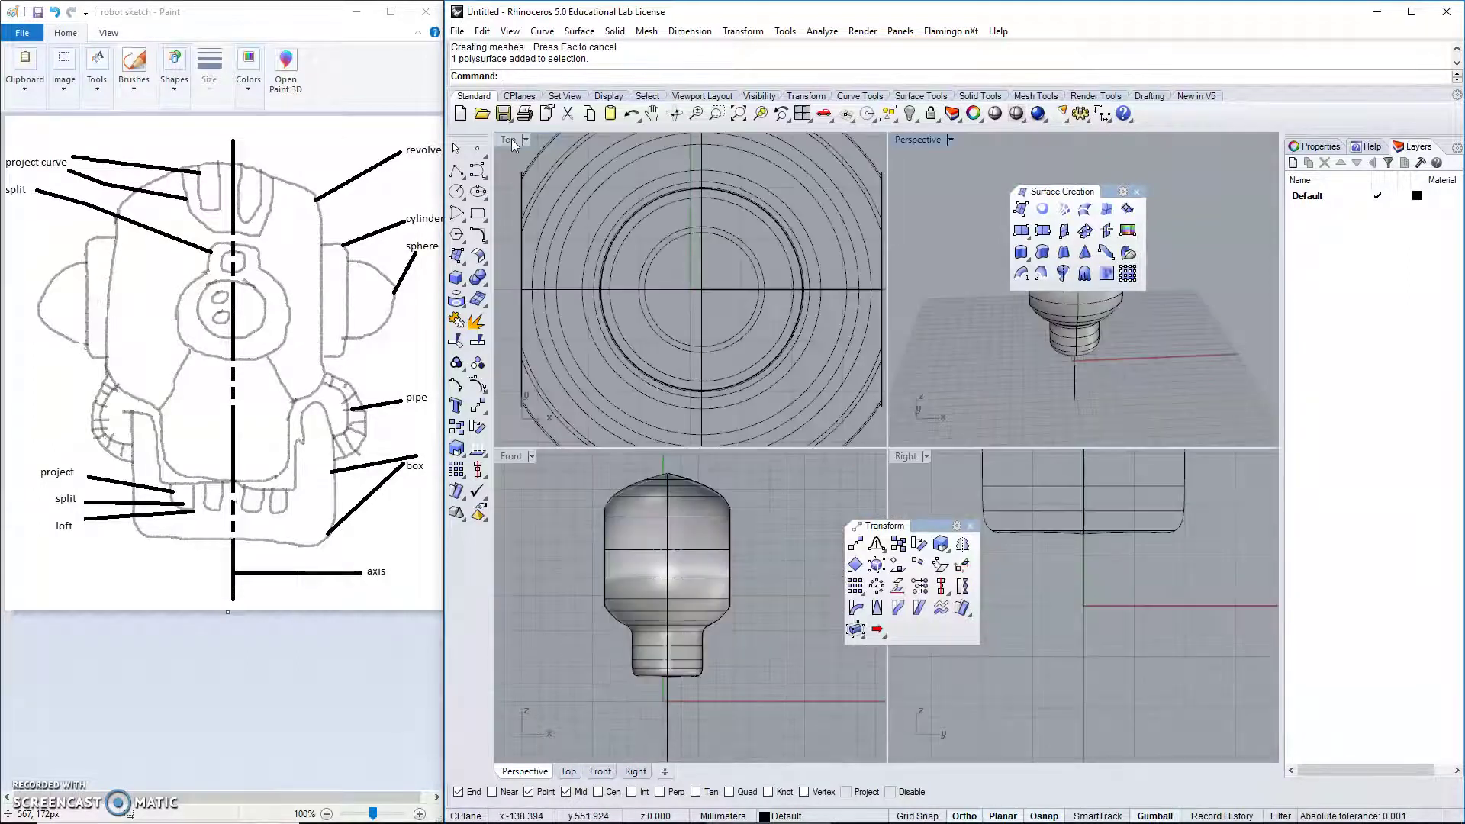
right_drag(756, 575, 787, 607)
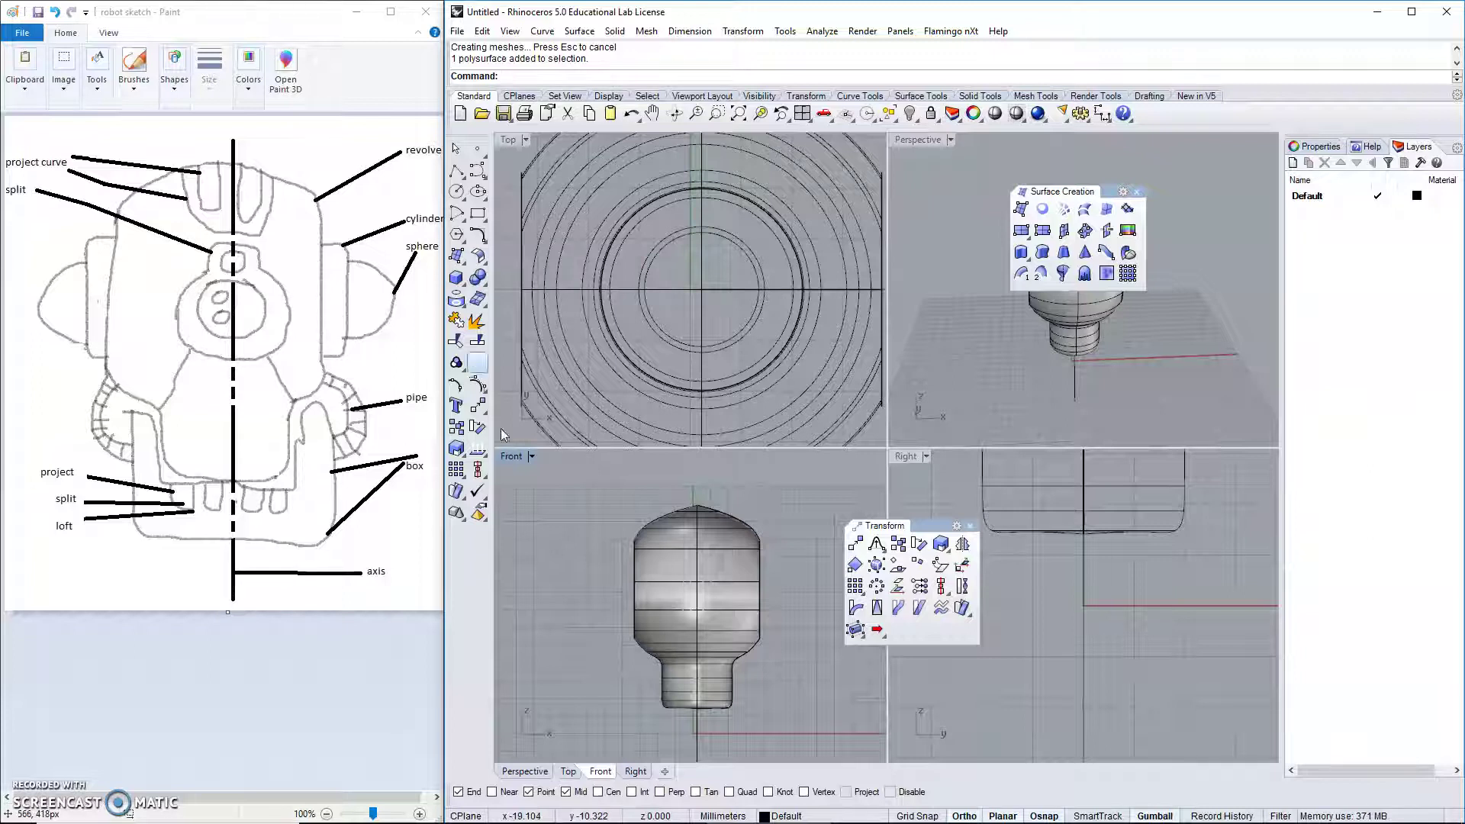
scroll(1055, 592, down, 3)
scroll(1055, 591, down, 2)
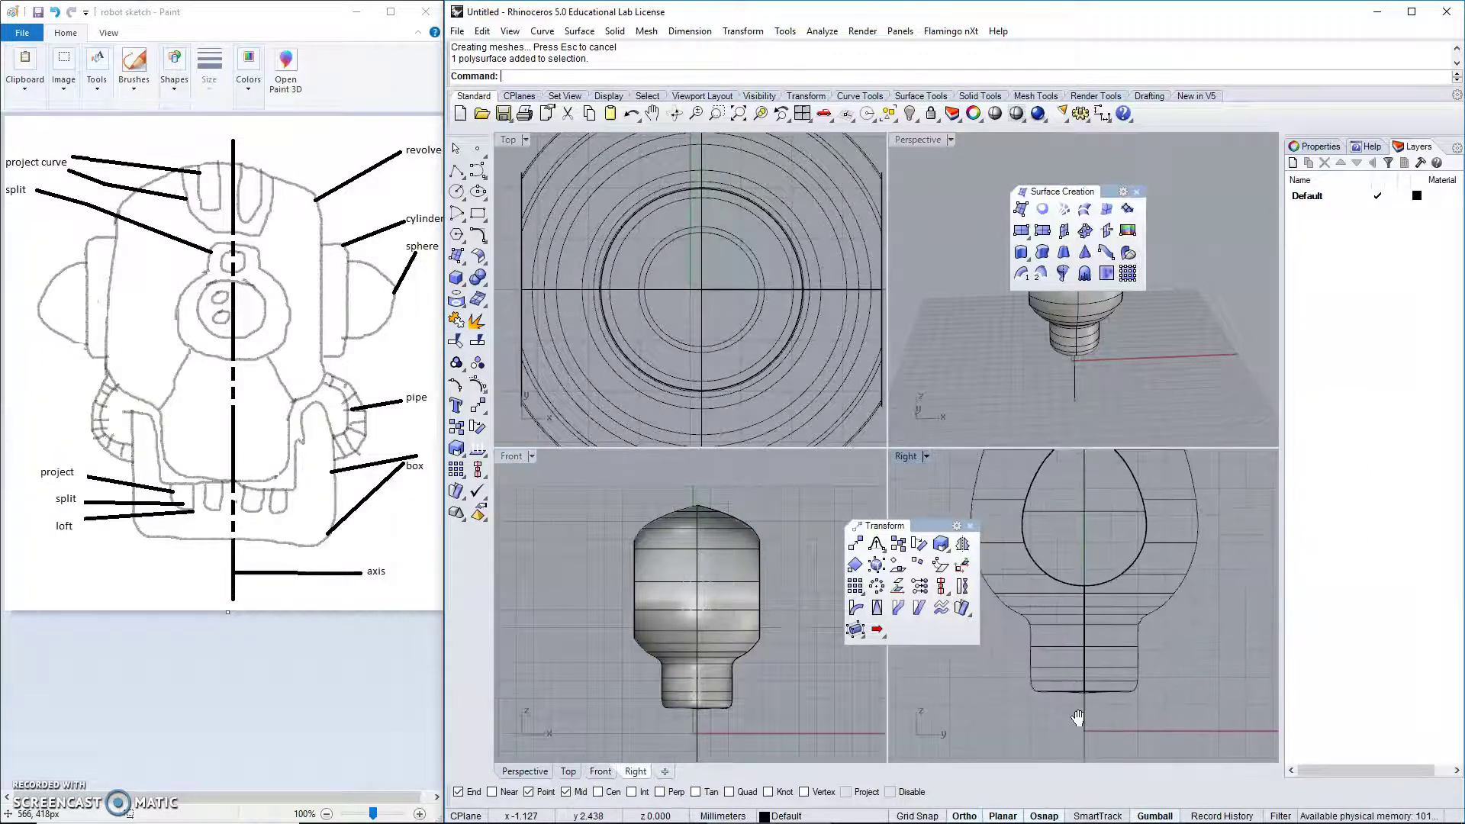
scroll(990, 530, up, 2)
click(969, 526)
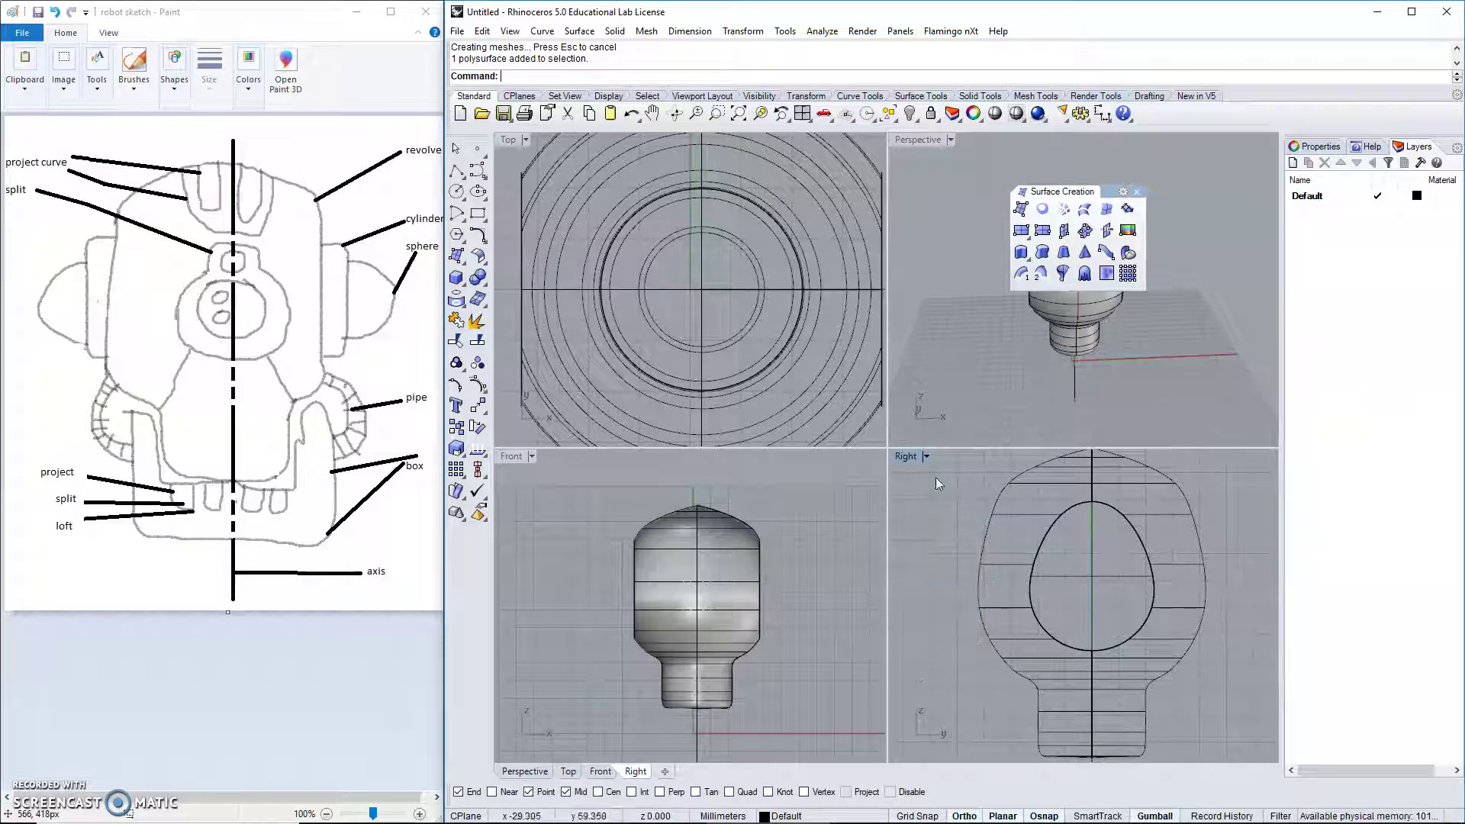
scroll(1089, 581, up, 2)
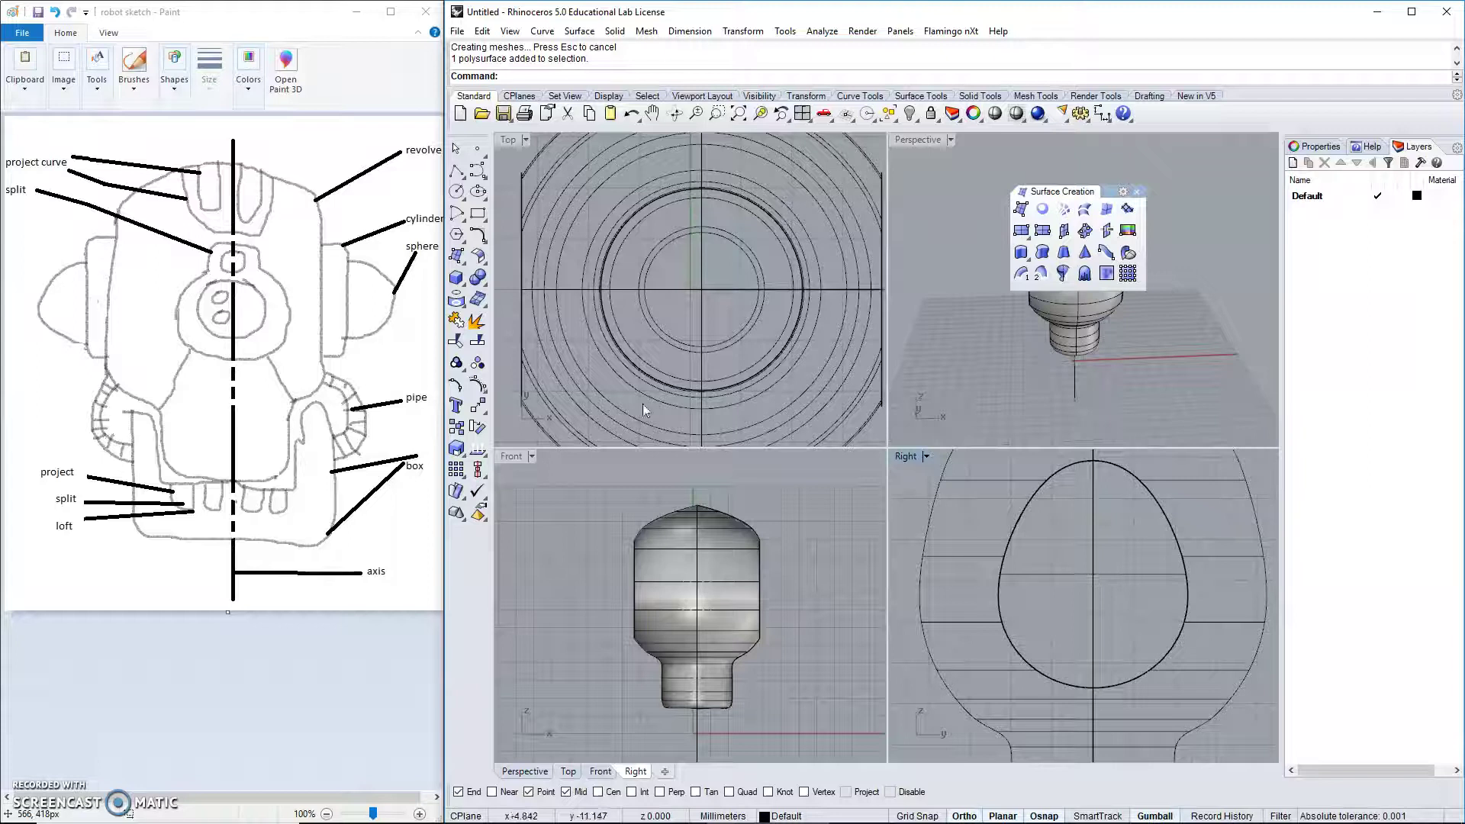
click(456, 277)
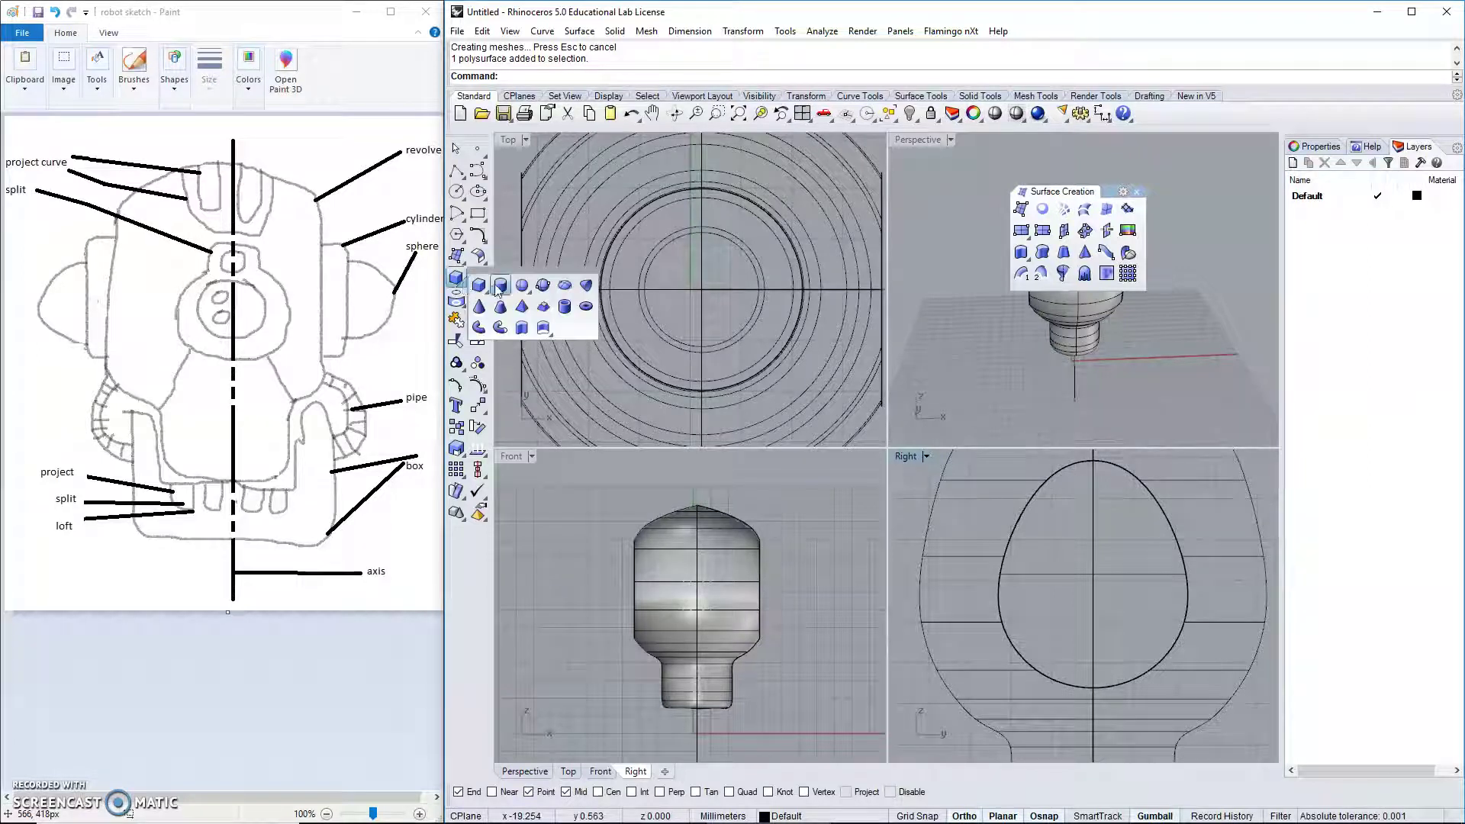
click(497, 283)
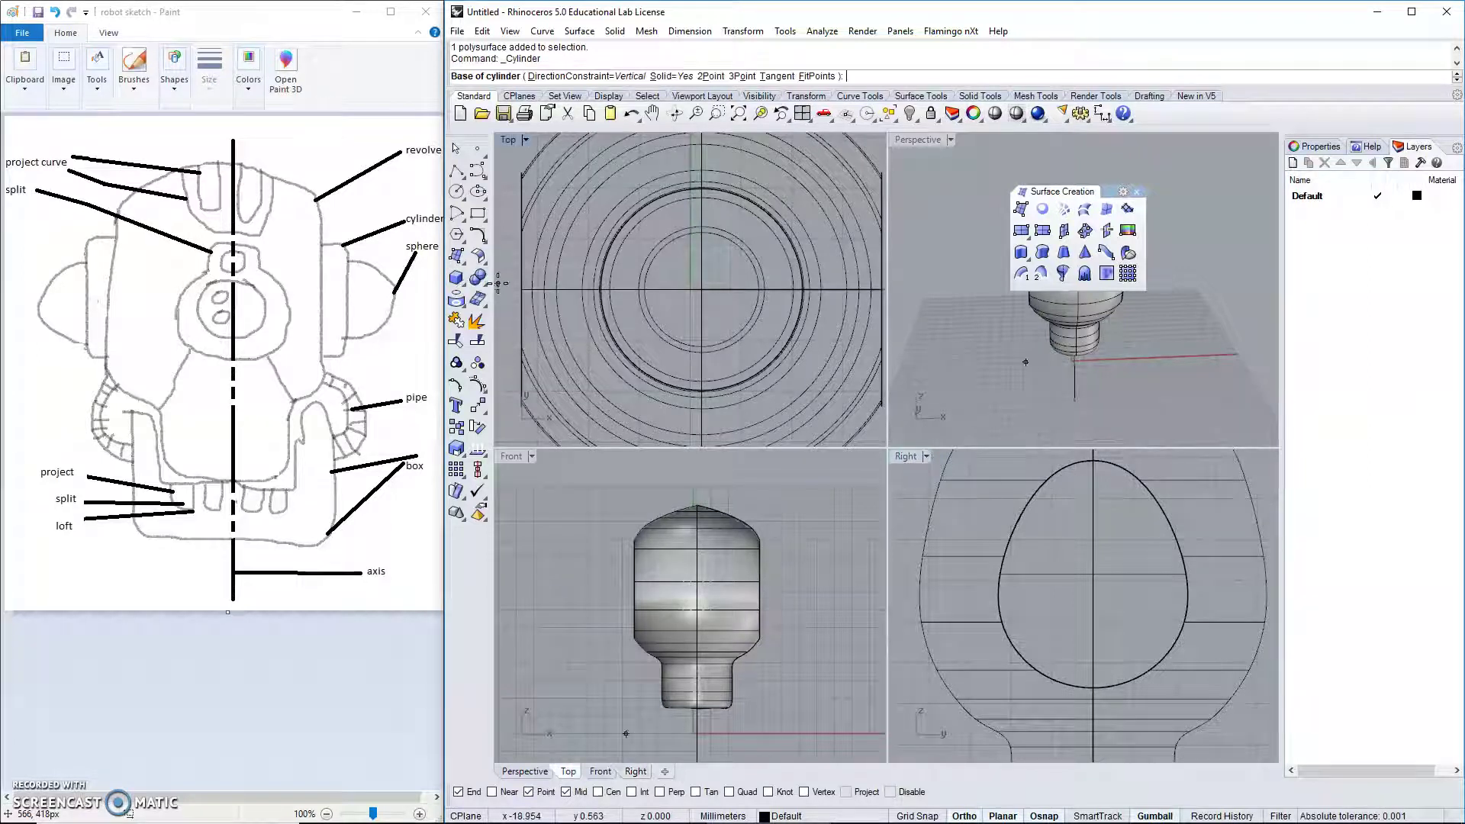
Set object snaps to Center only, turning off End, Point and Mid.
click(598, 792)
click(565, 792)
click(527, 792)
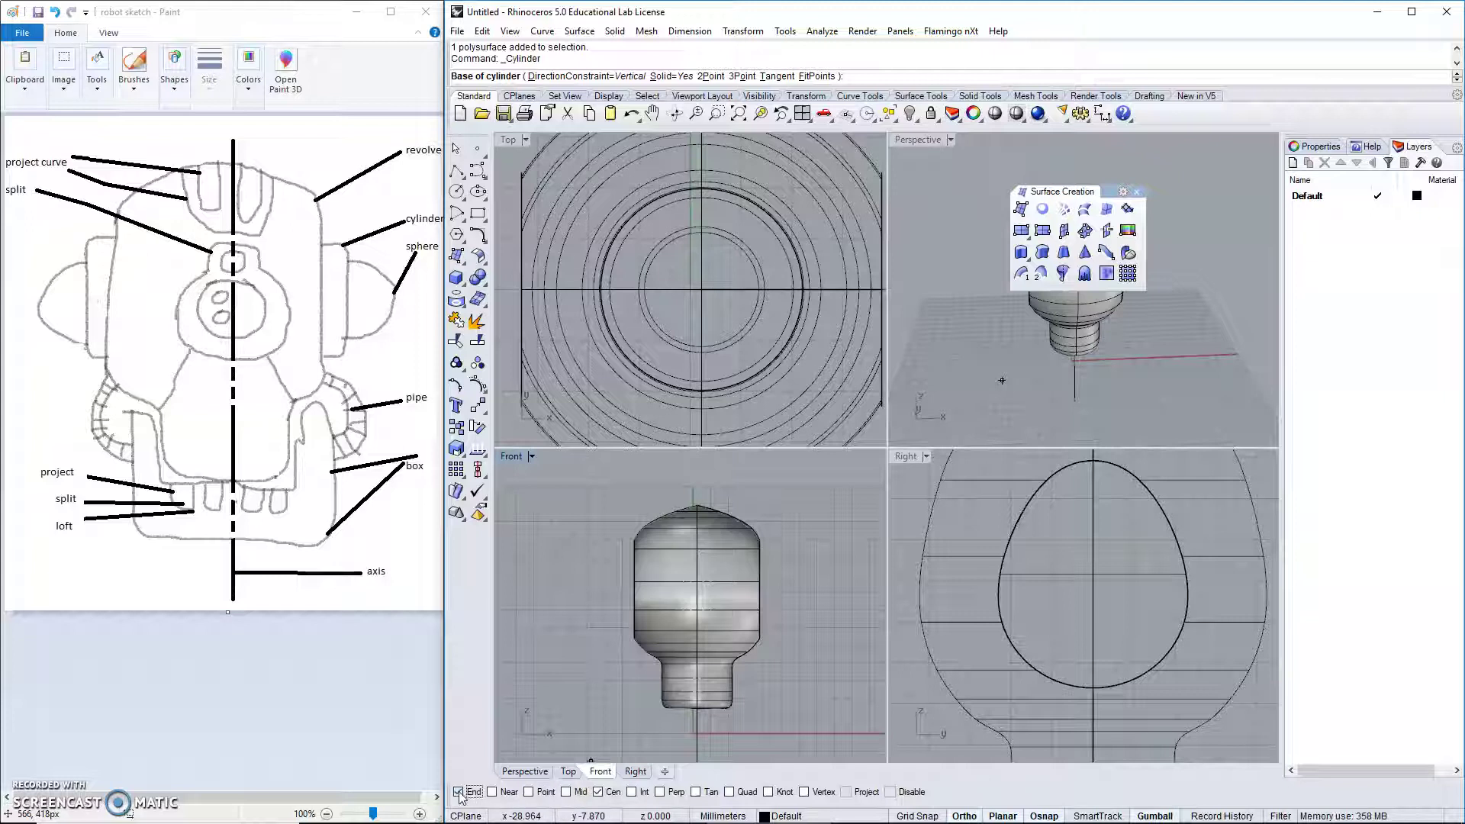
click(459, 793)
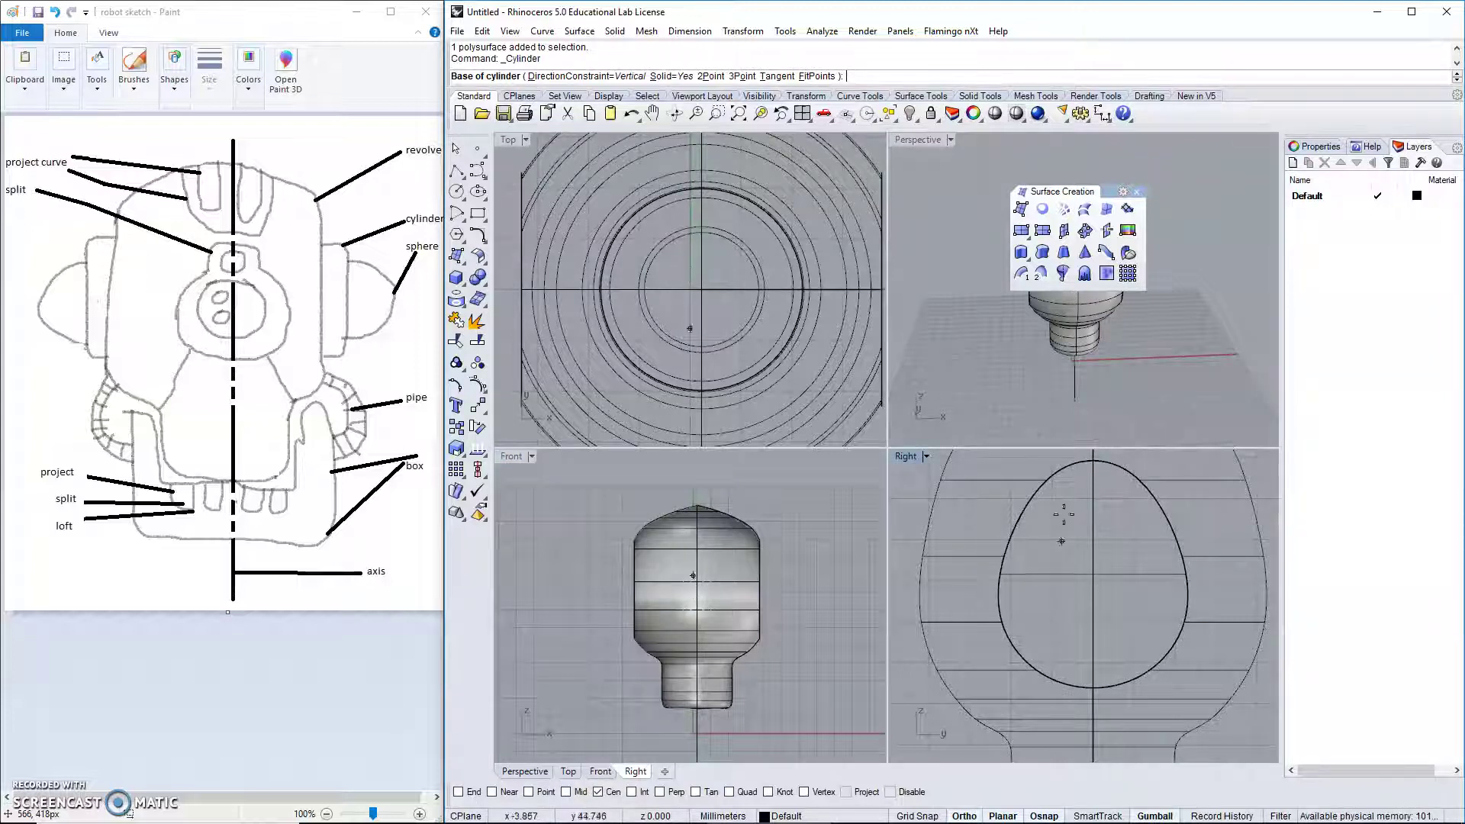
Draw a radius-5 cylinder centred on the head in Right, with its end set in Front.
click(1092, 573)
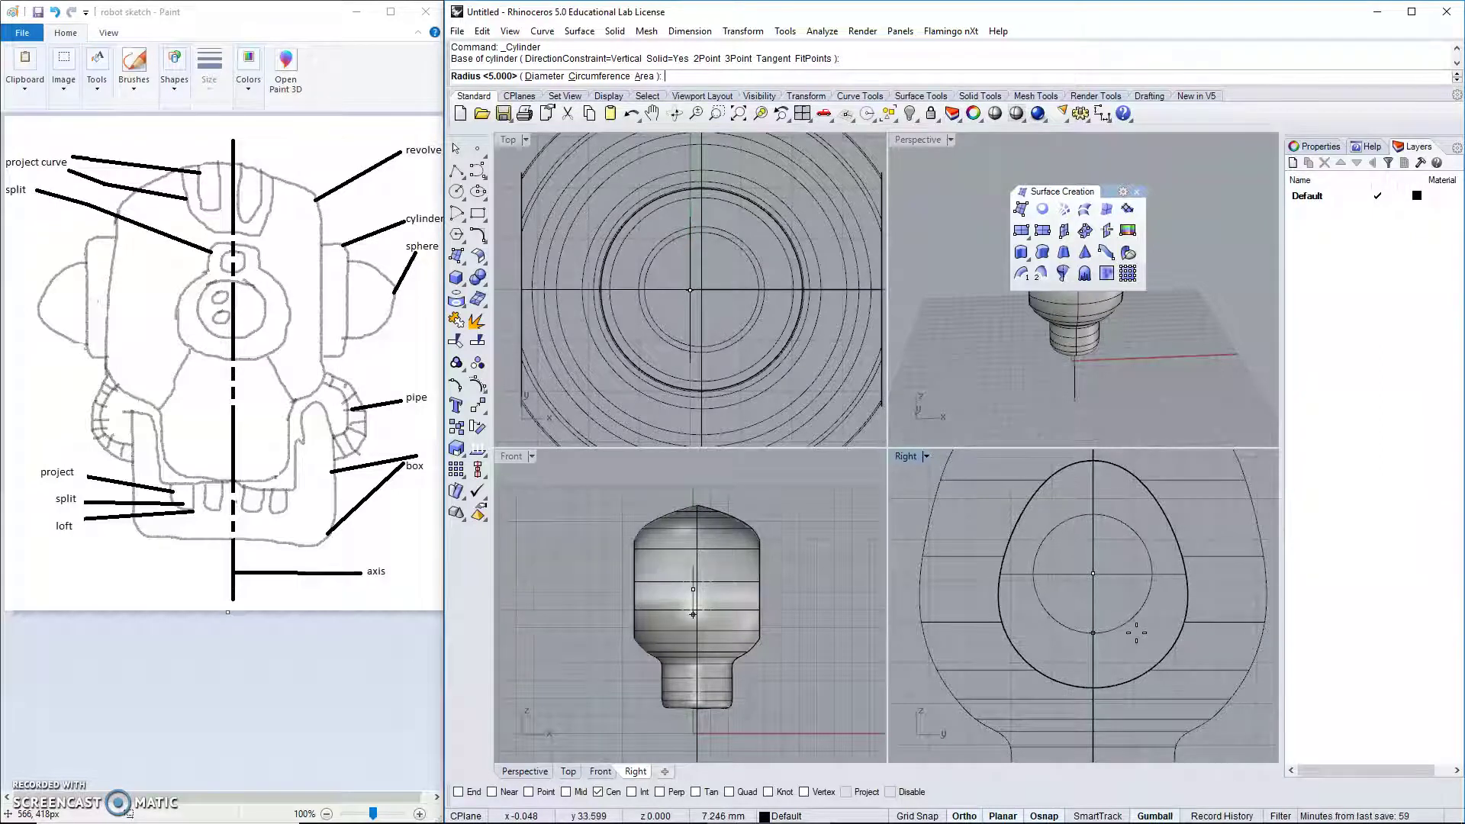
click(1122, 623)
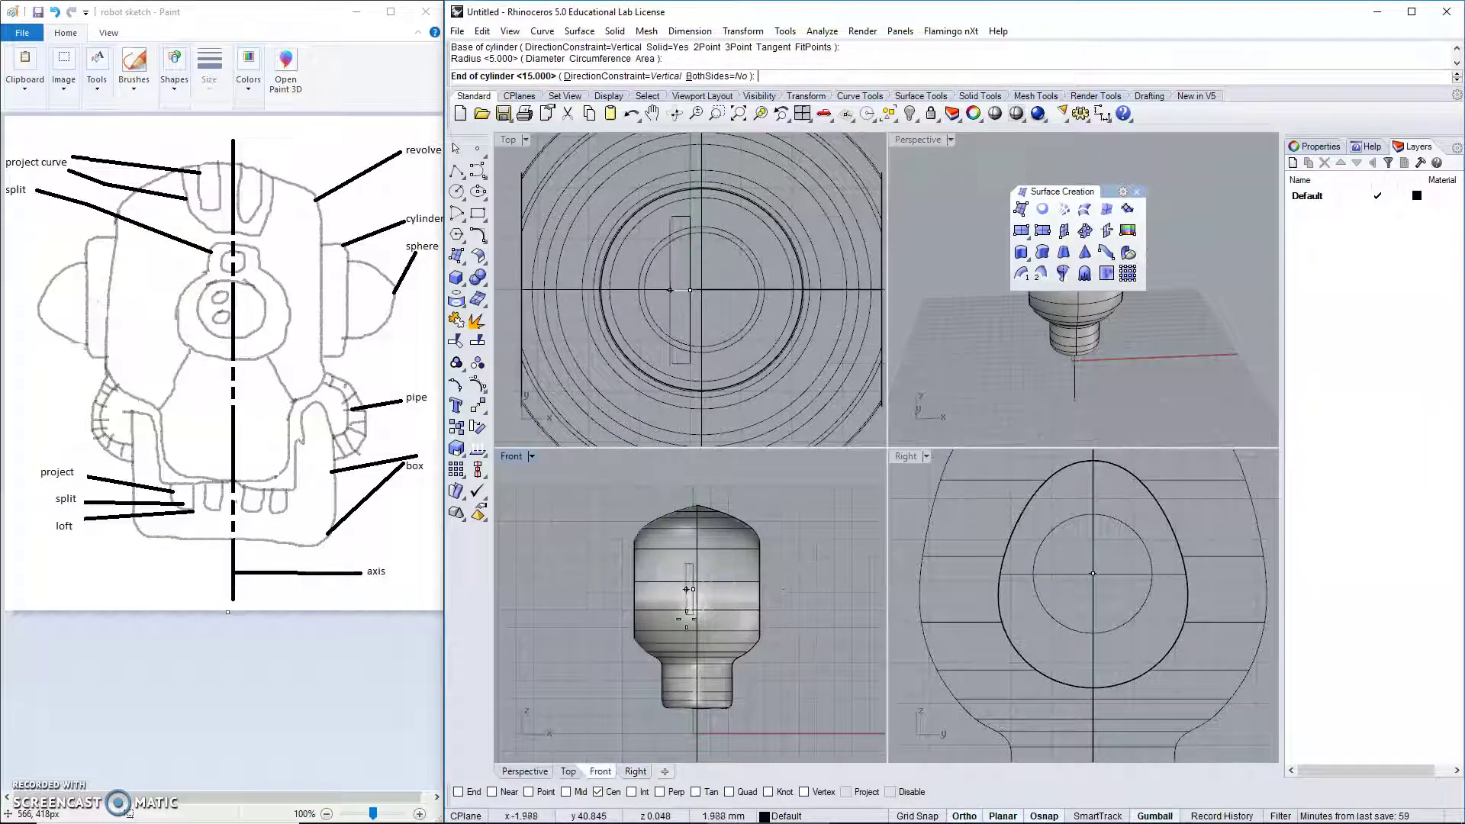
click(683, 619)
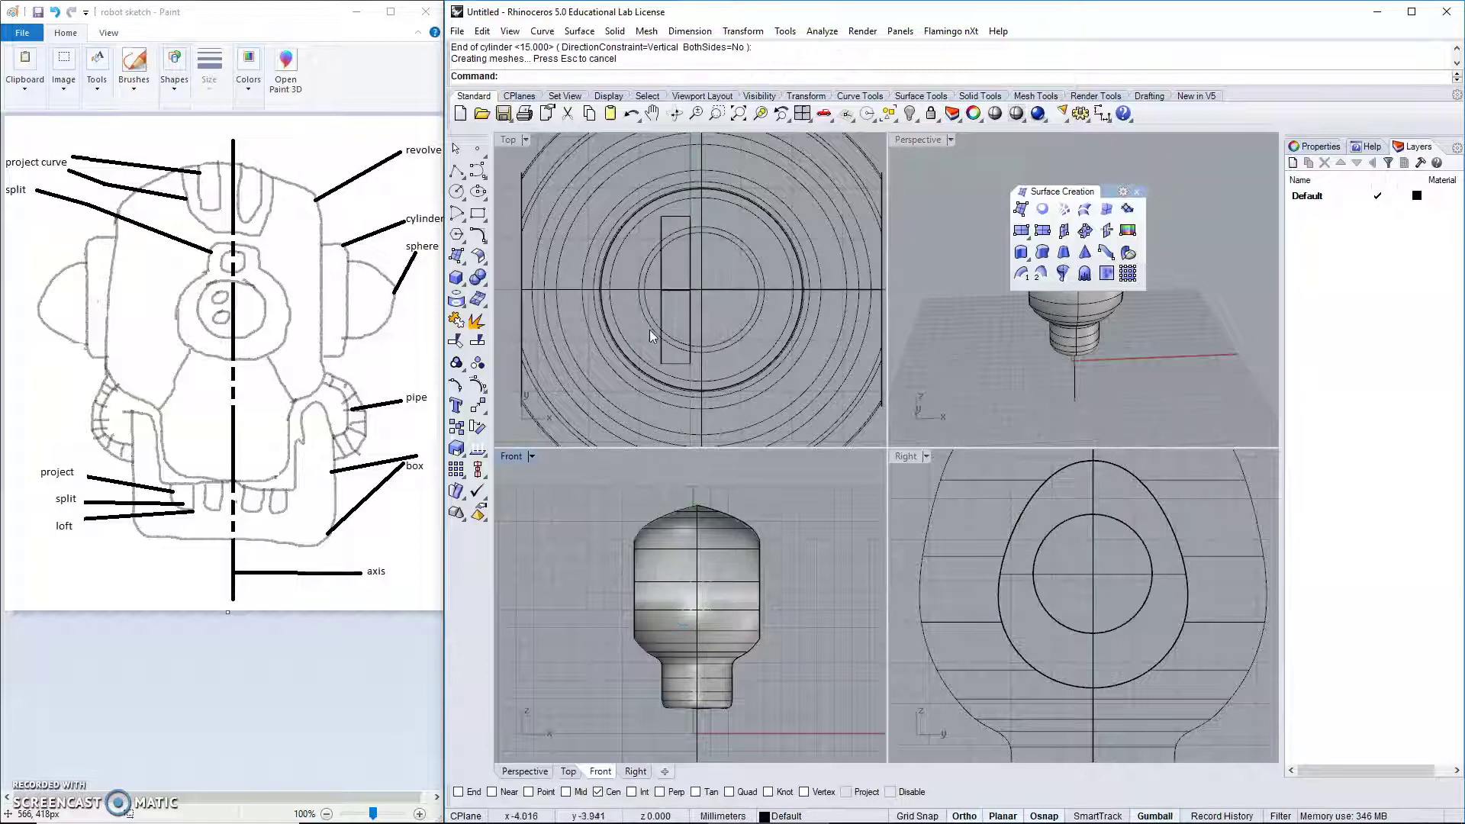
click(676, 365)
Move the cylinder left with the gumball until it sits against the head's side.
scroll(688, 606, down, 1)
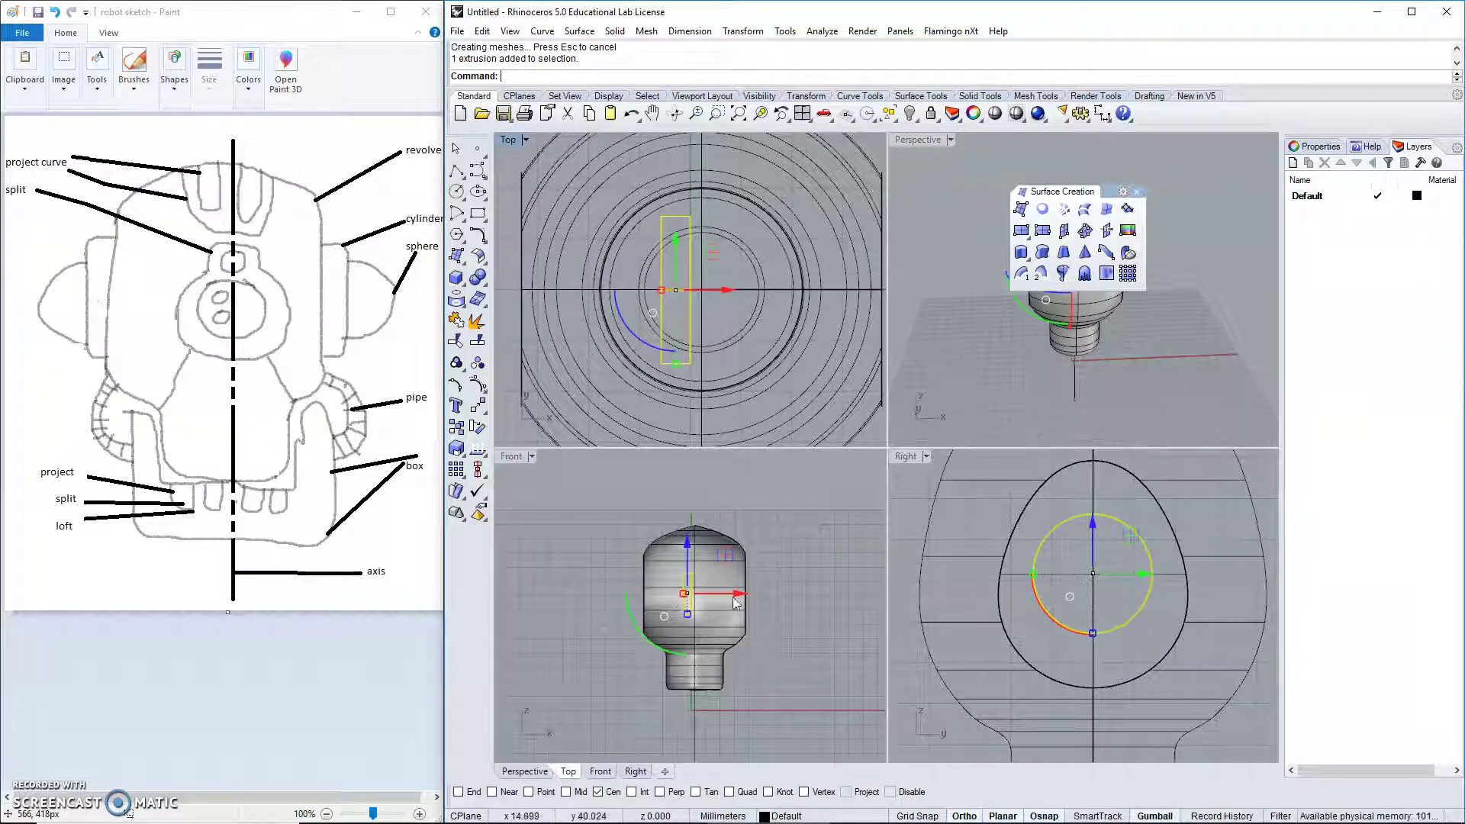
drag(736, 602, 658, 615)
scroll(658, 615, up, 5)
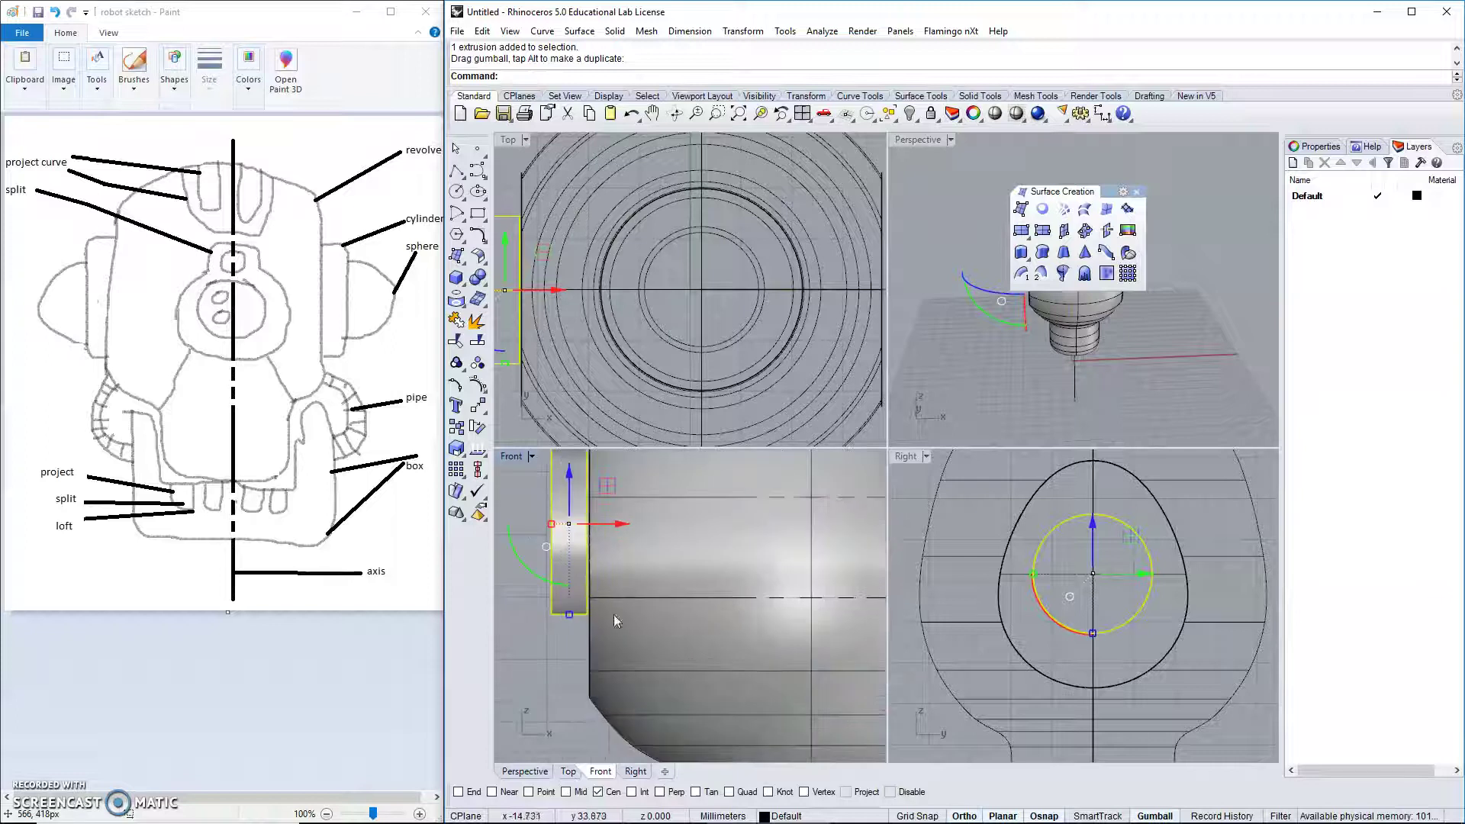
scroll(613, 615, up, 1)
right_drag(616, 588, 693, 602)
drag(689, 527, 682, 530)
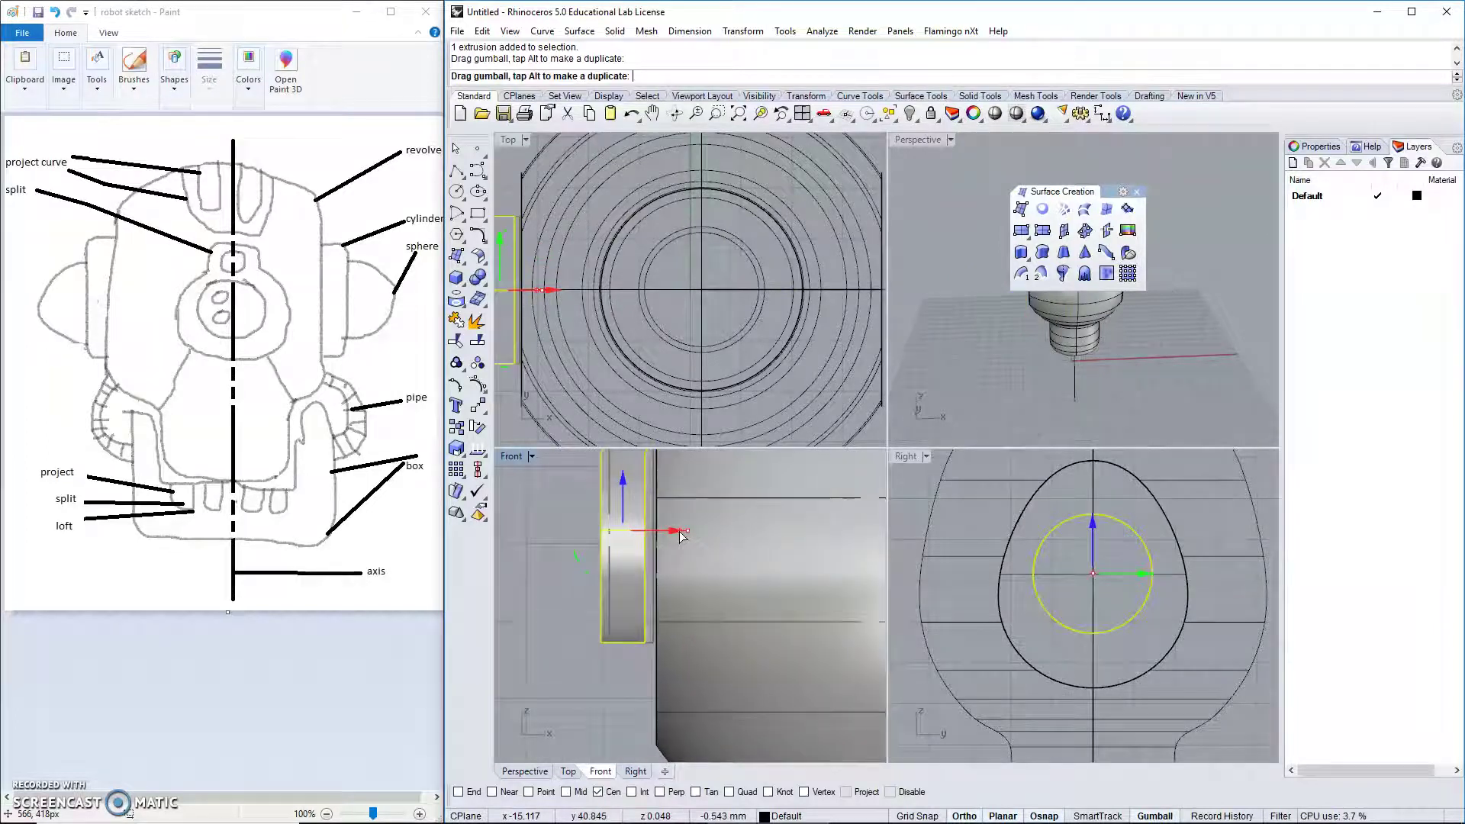
click(540, 603)
Orbit Perspective around the head, close the Surface Creation tools, and start Solid > Sphere.
scroll(542, 591, down, 3)
right_drag(538, 582, 585, 600)
scroll(583, 598, down, 2)
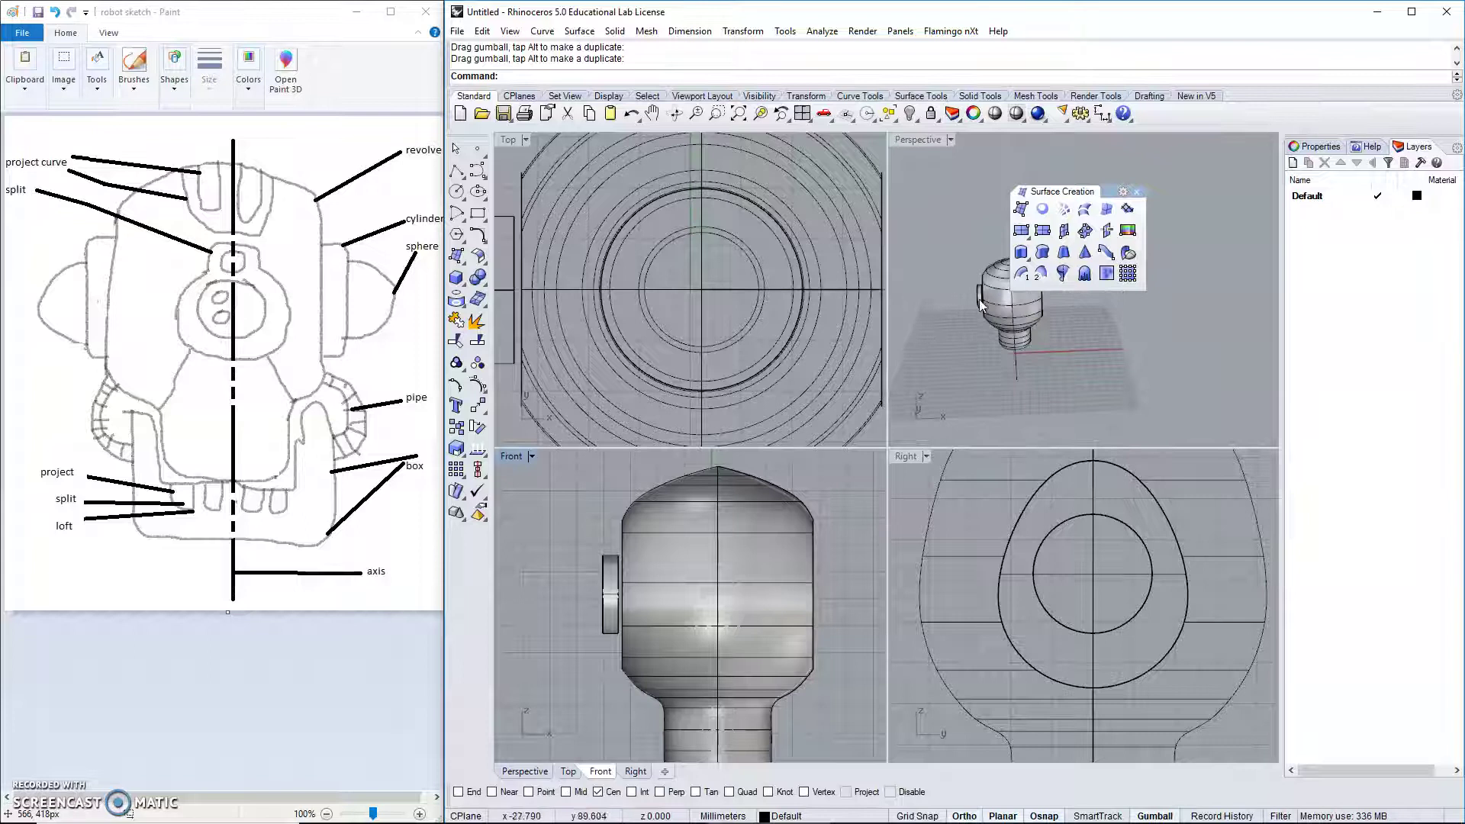
right_drag(1084, 366, 1137, 229)
click(1136, 192)
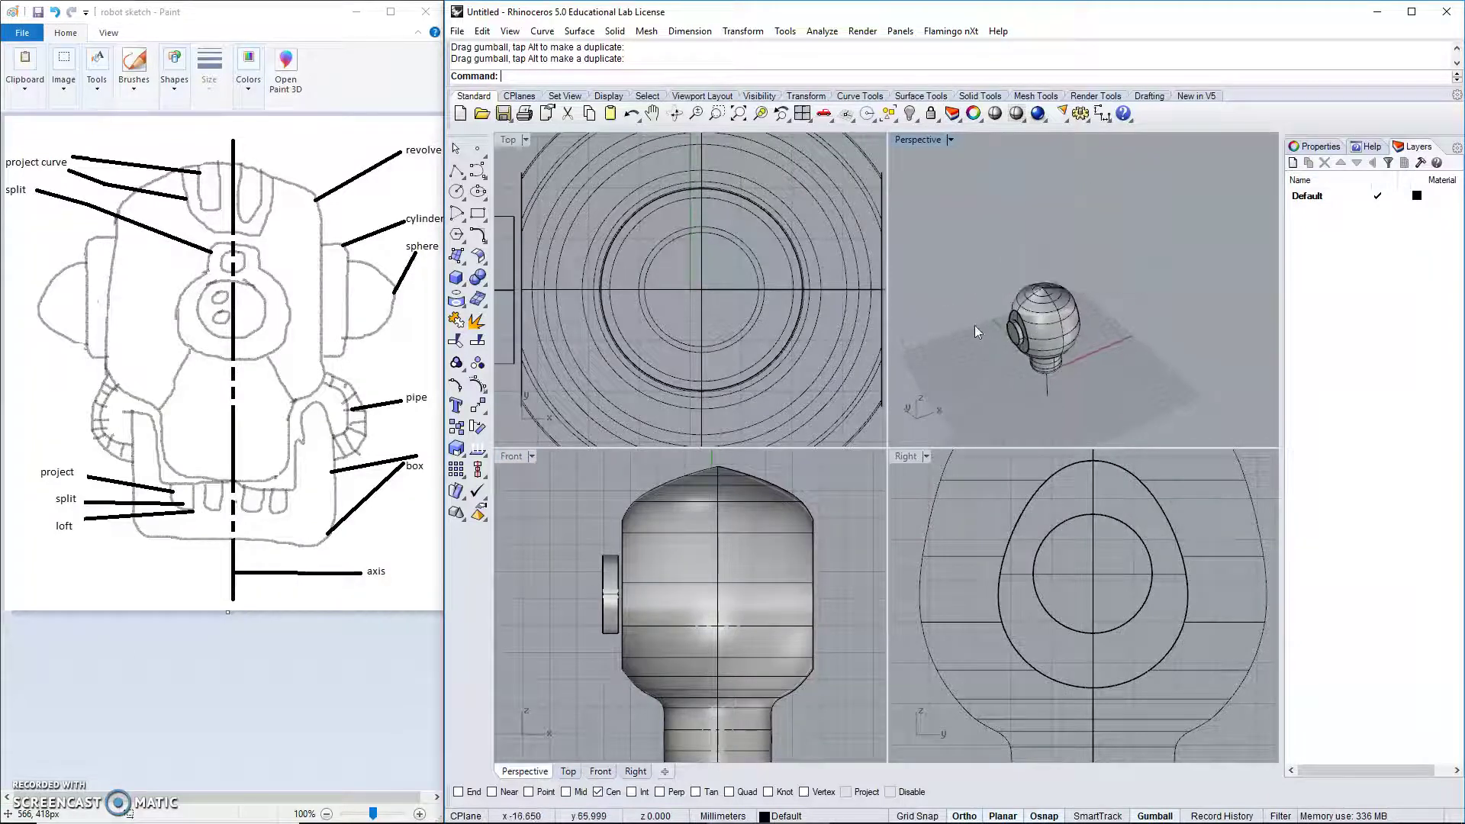
scroll(974, 325, up, 5)
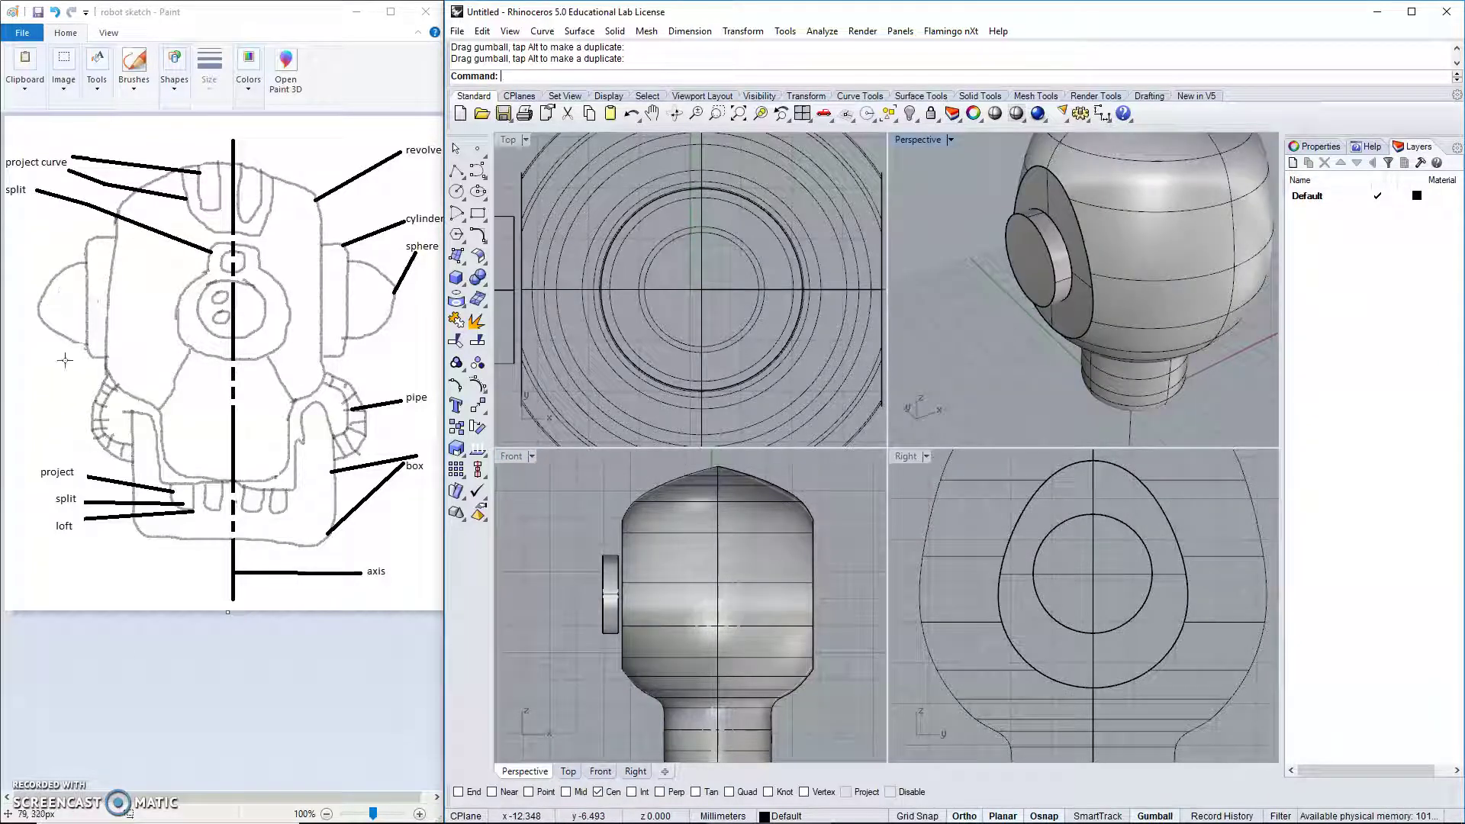
click(456, 278)
click(501, 285)
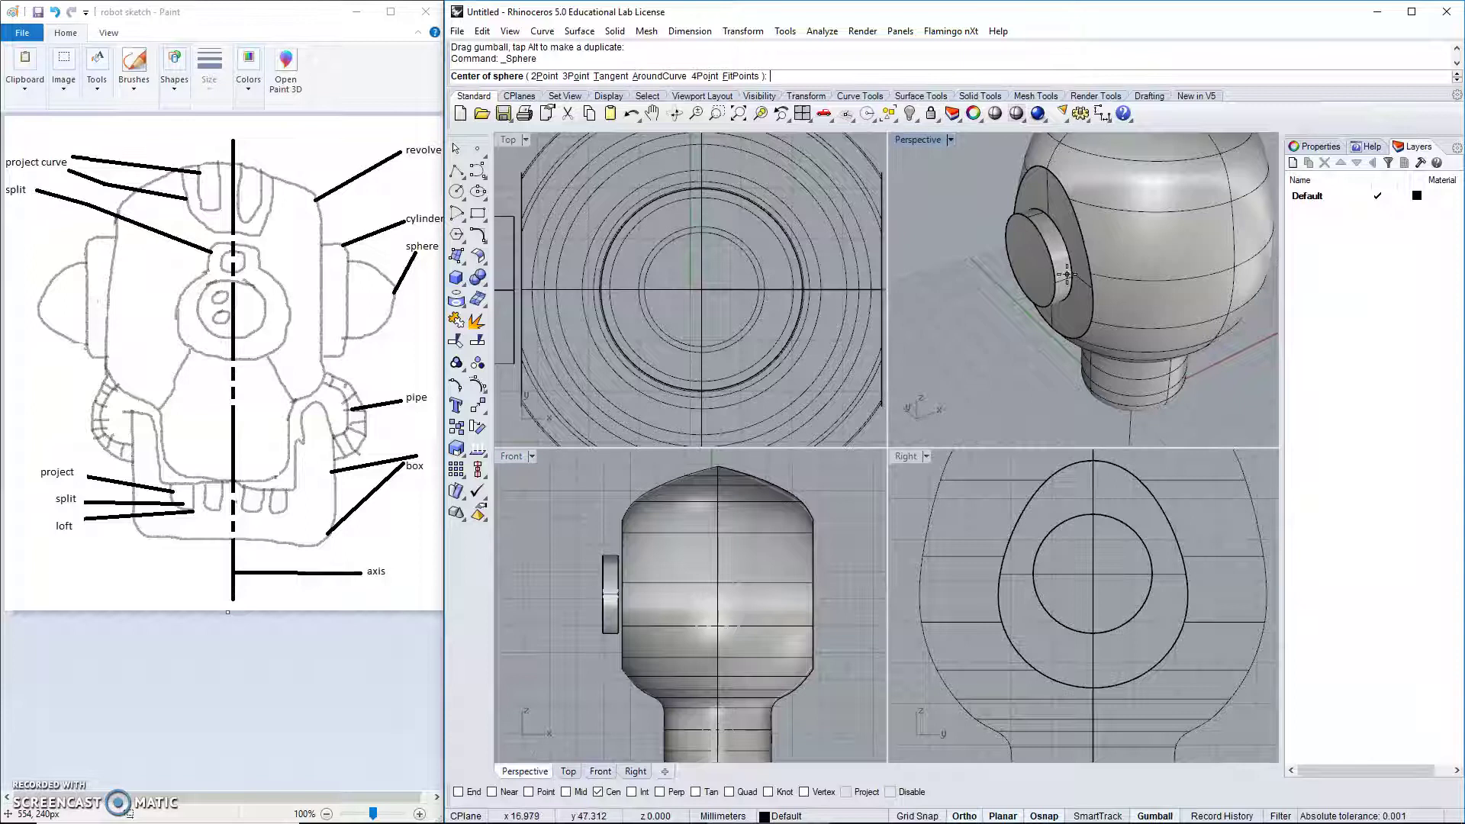
Place a sphere centred on the side cylinder's outer face, radius matching the cylinder.
click(1030, 259)
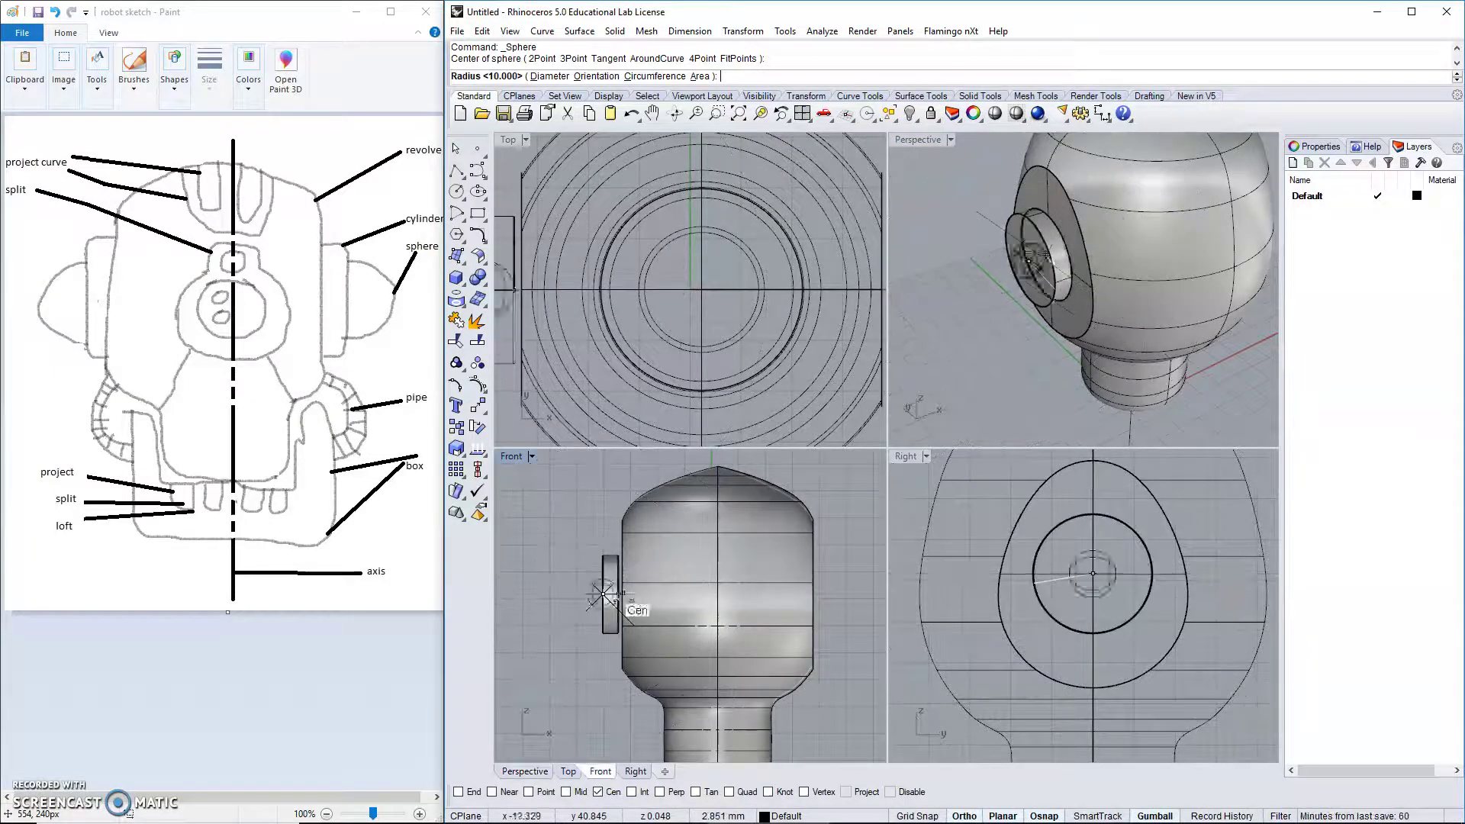
scroll(572, 592, up, 5)
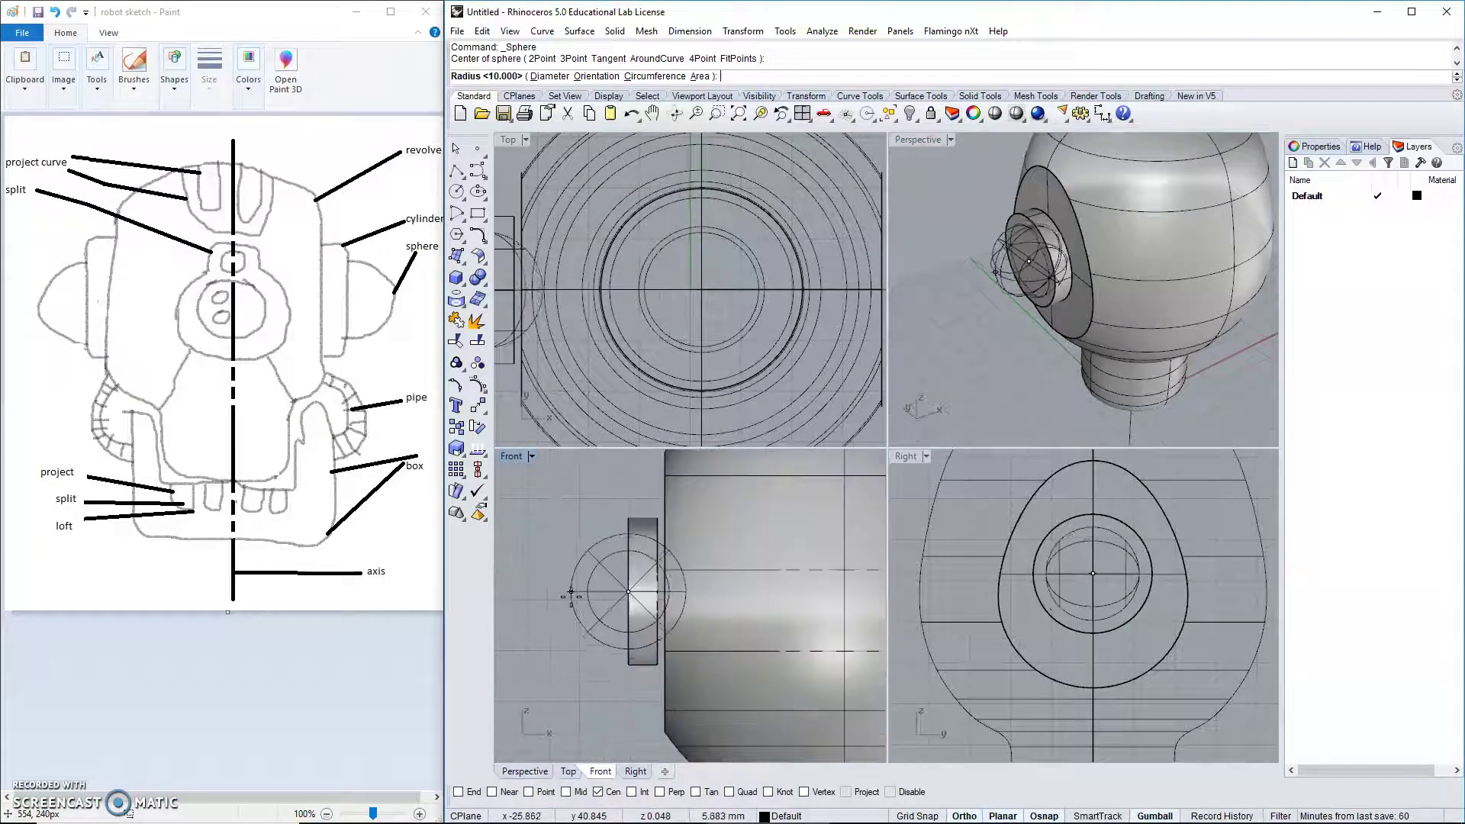
click(571, 592)
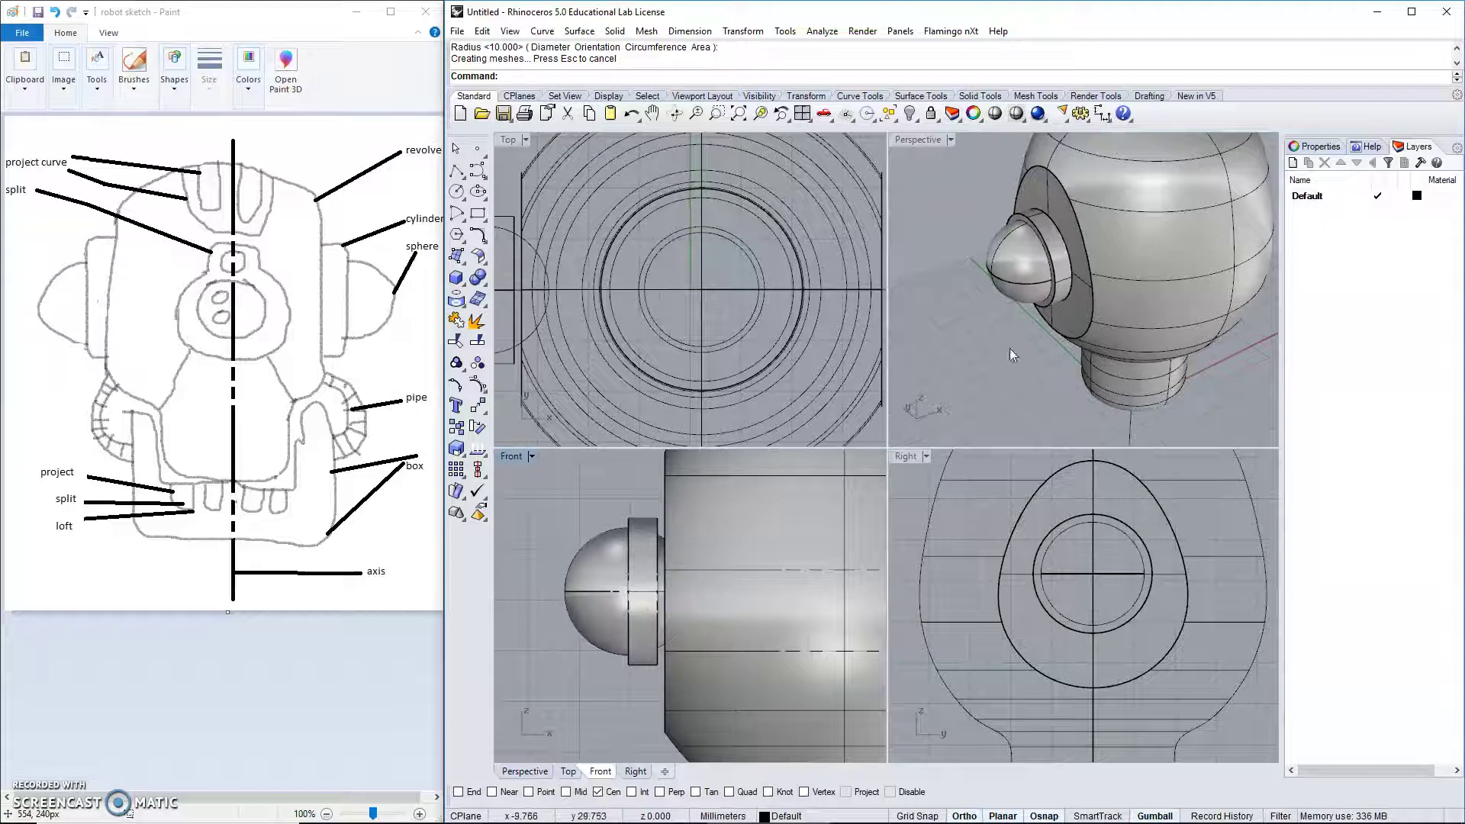
scroll(666, 553, up, 3)
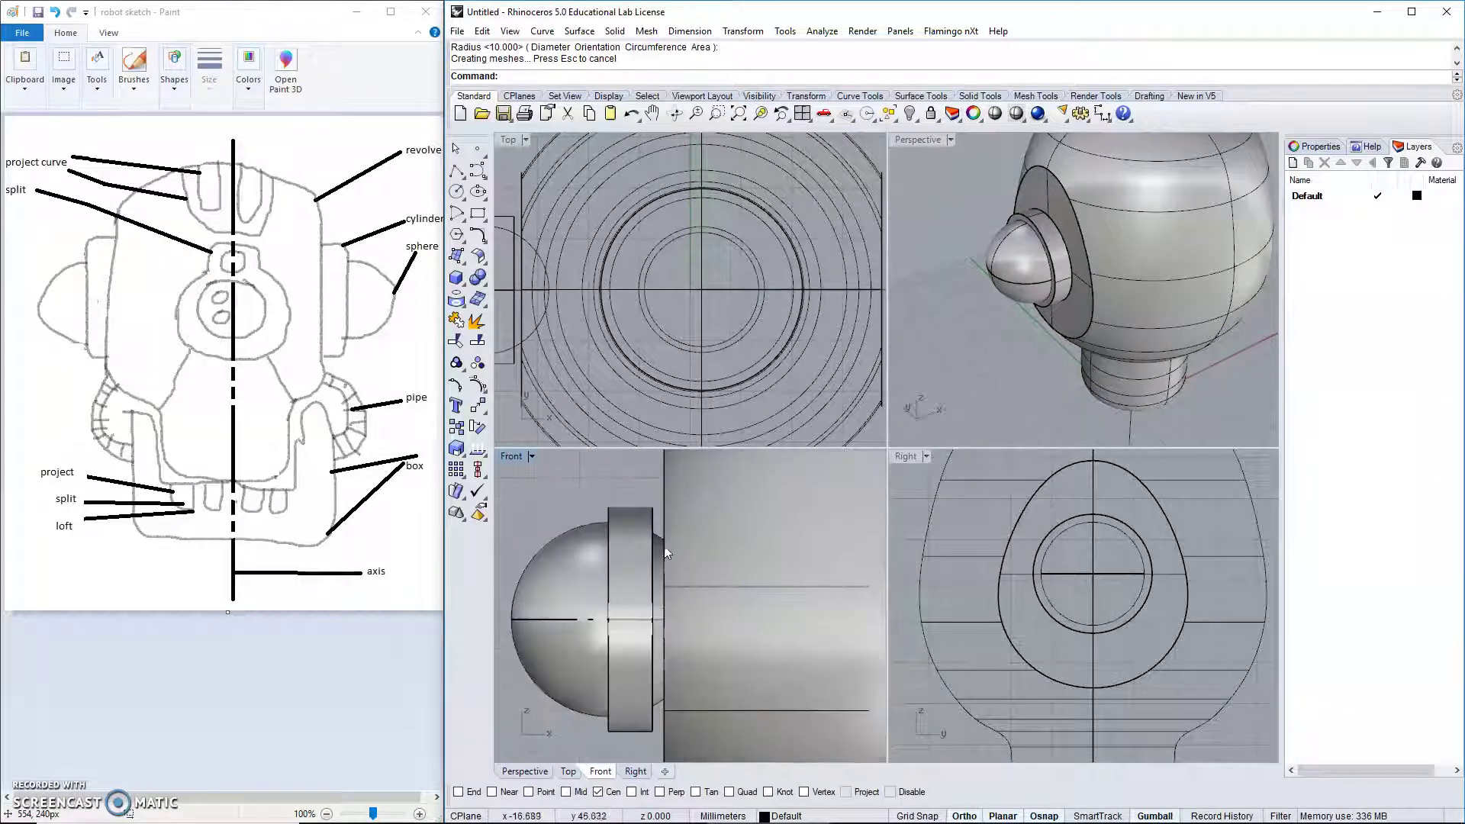
Switch the Front viewport's display mode to Wireframe.
click(529, 456)
click(587, 376)
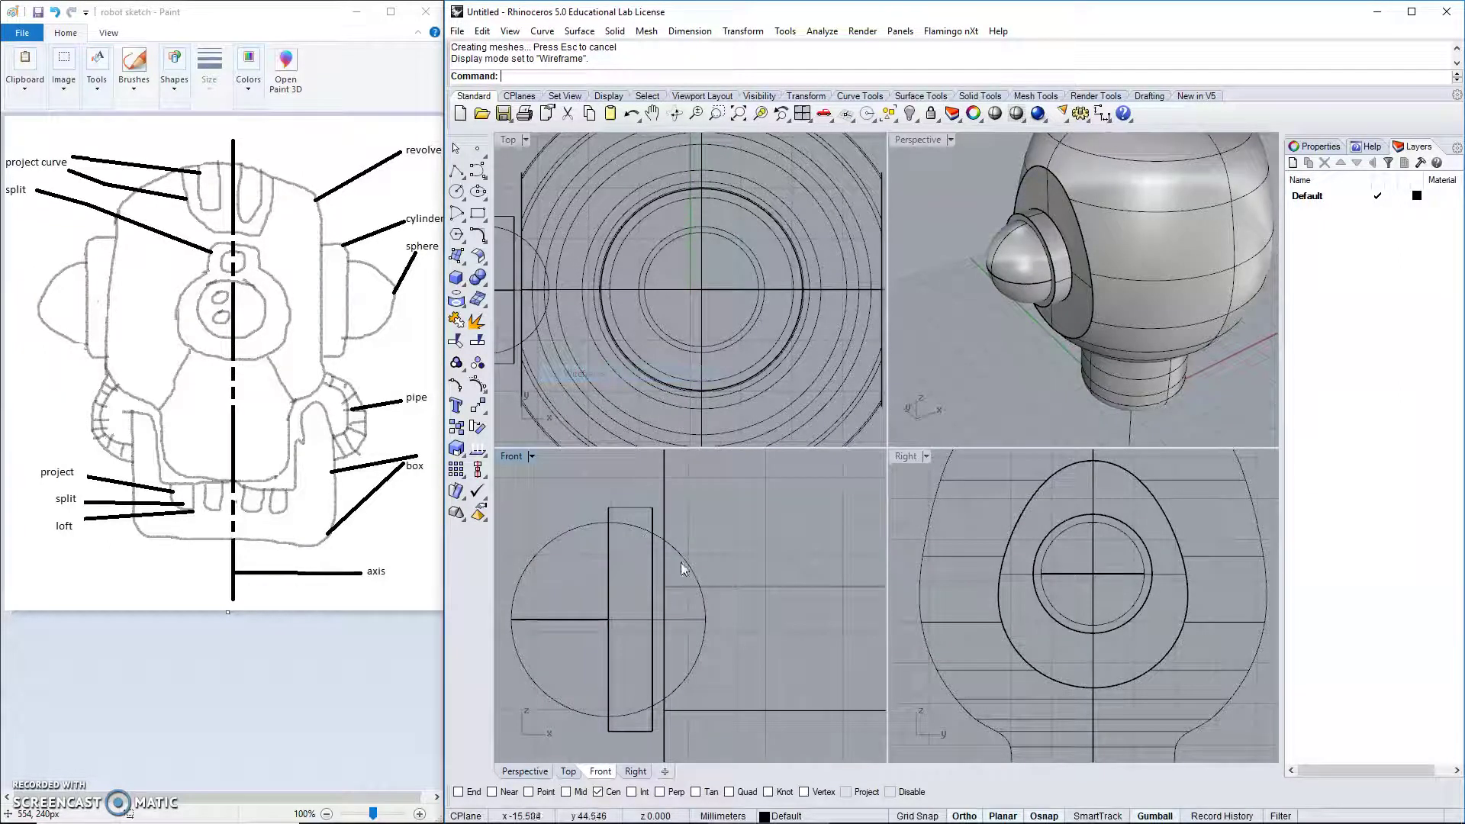
click(690, 565)
click(577, 491)
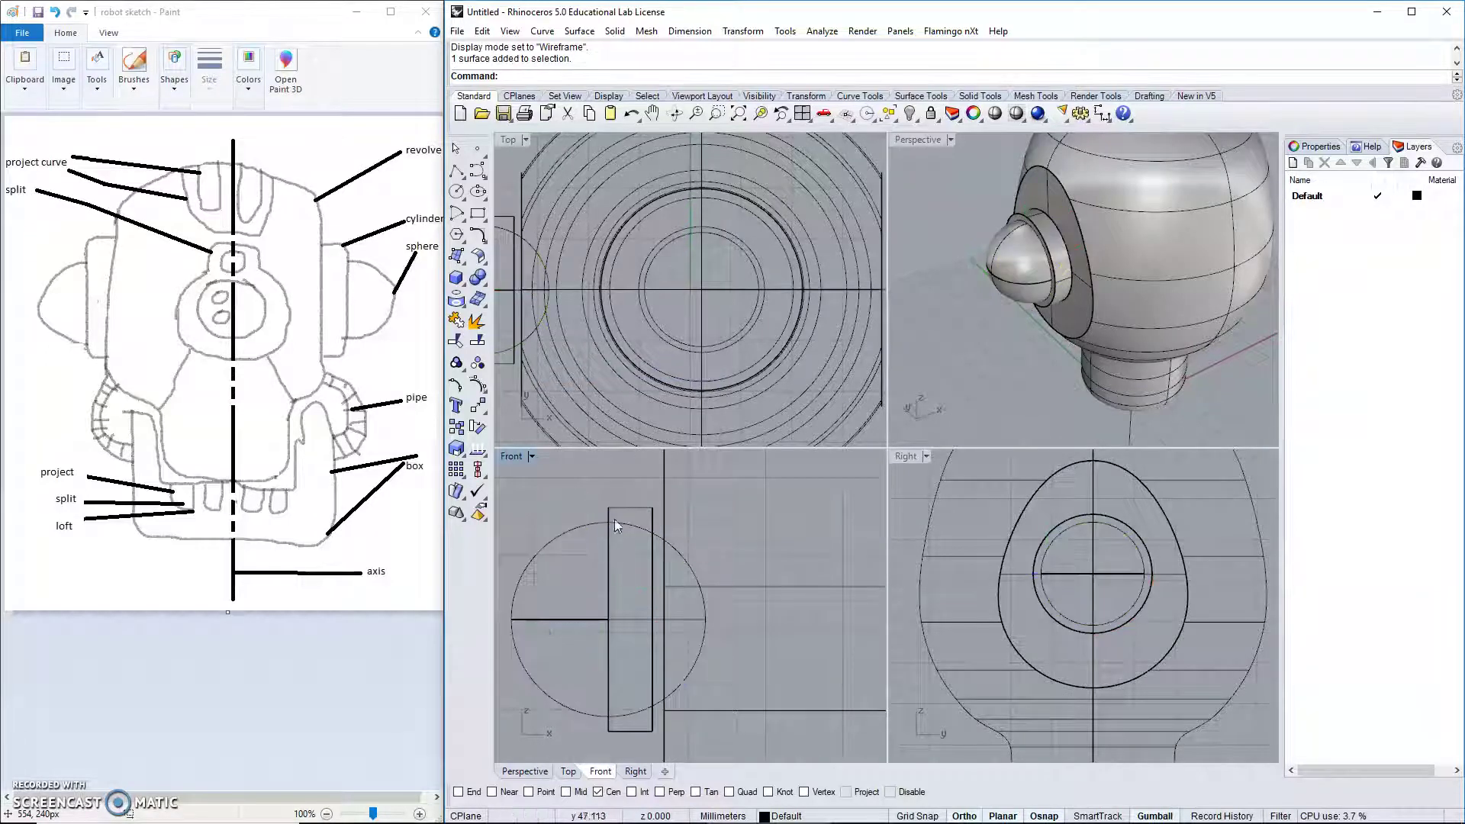
Trim the sphere with the ear cylinder, removing both inner parts to leave the outer dome.
click(454, 343)
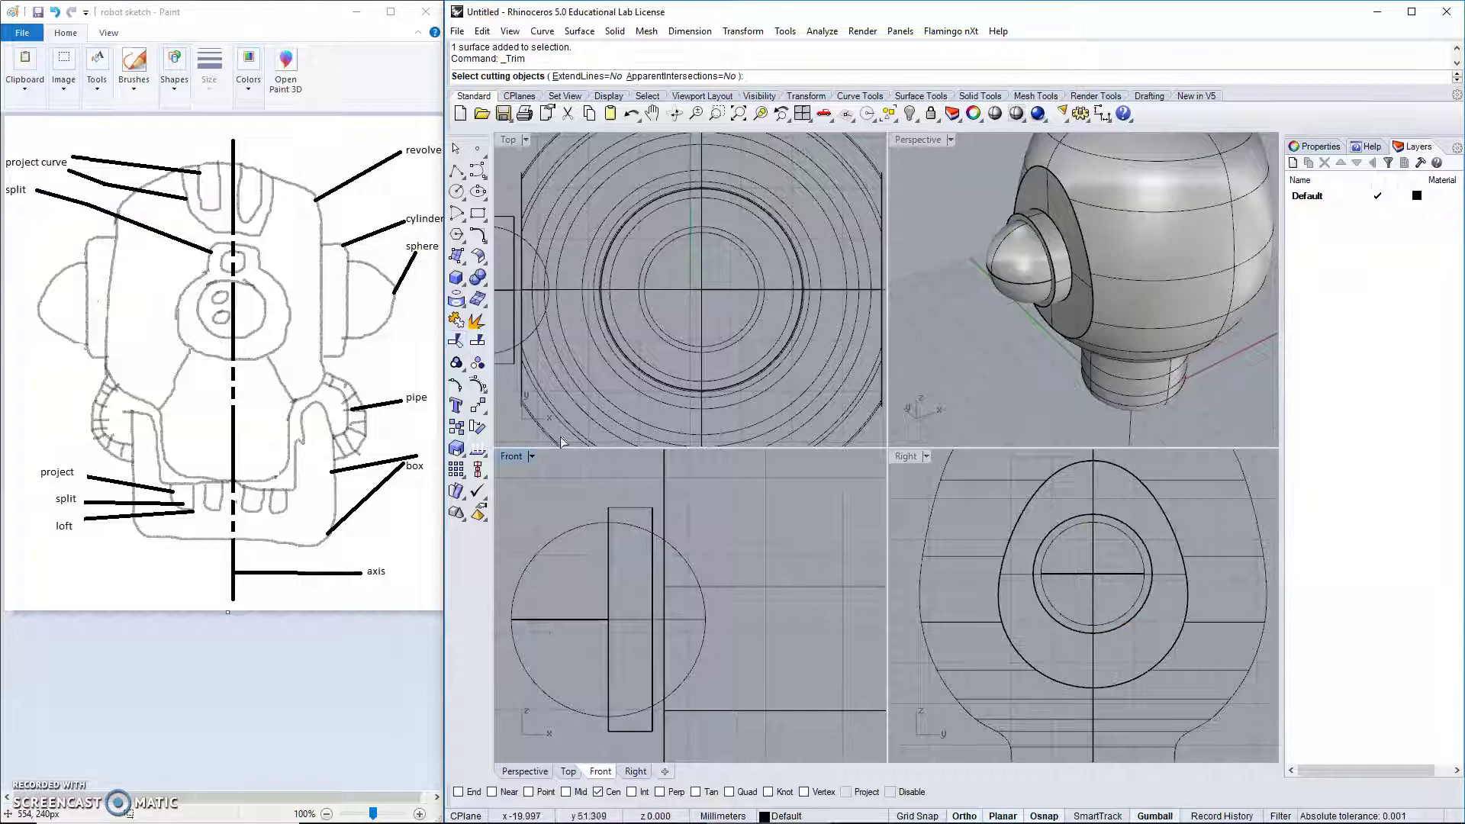
click(633, 508)
key(Return)
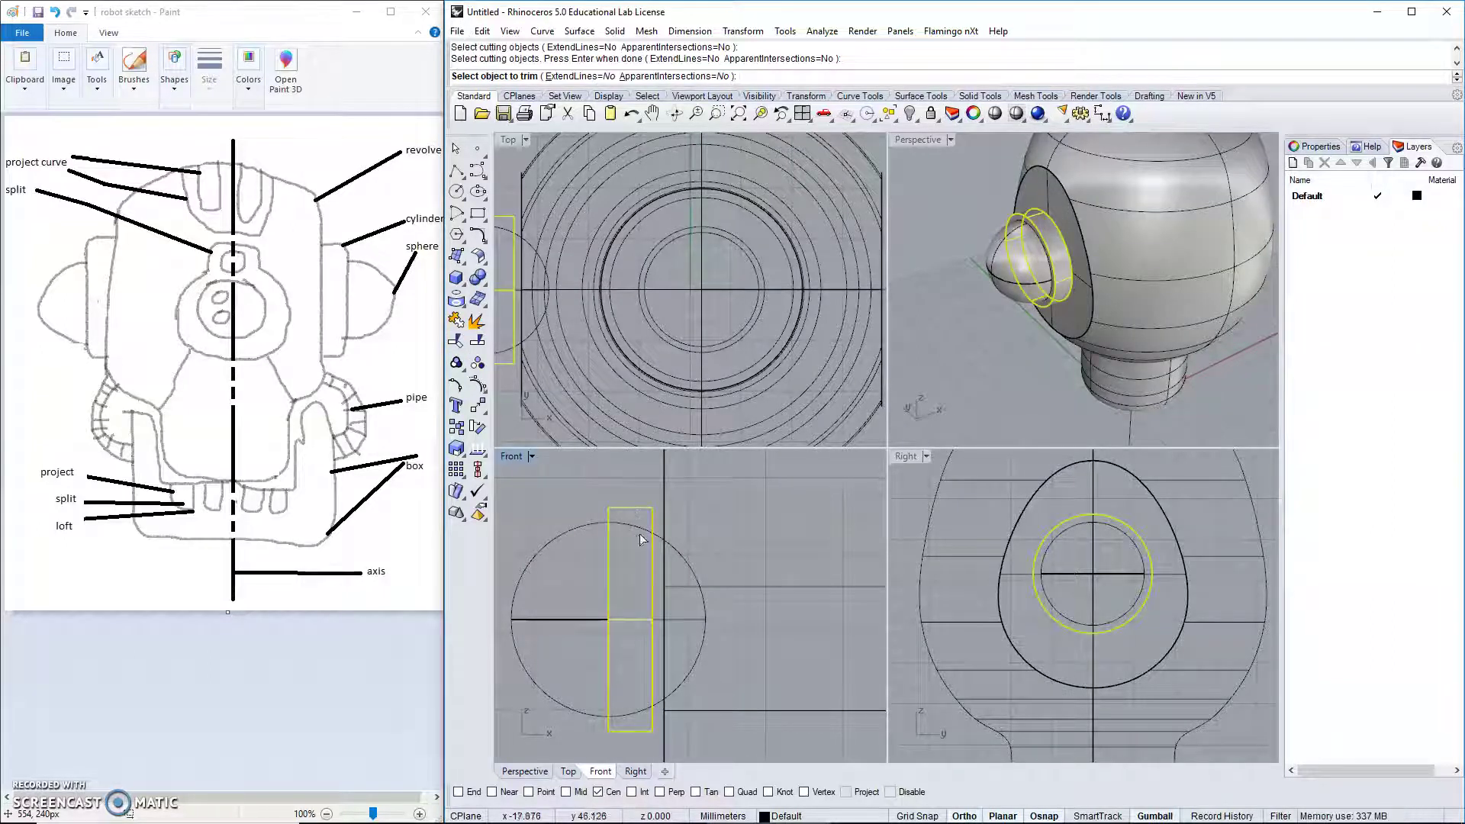
click(686, 559)
click(635, 528)
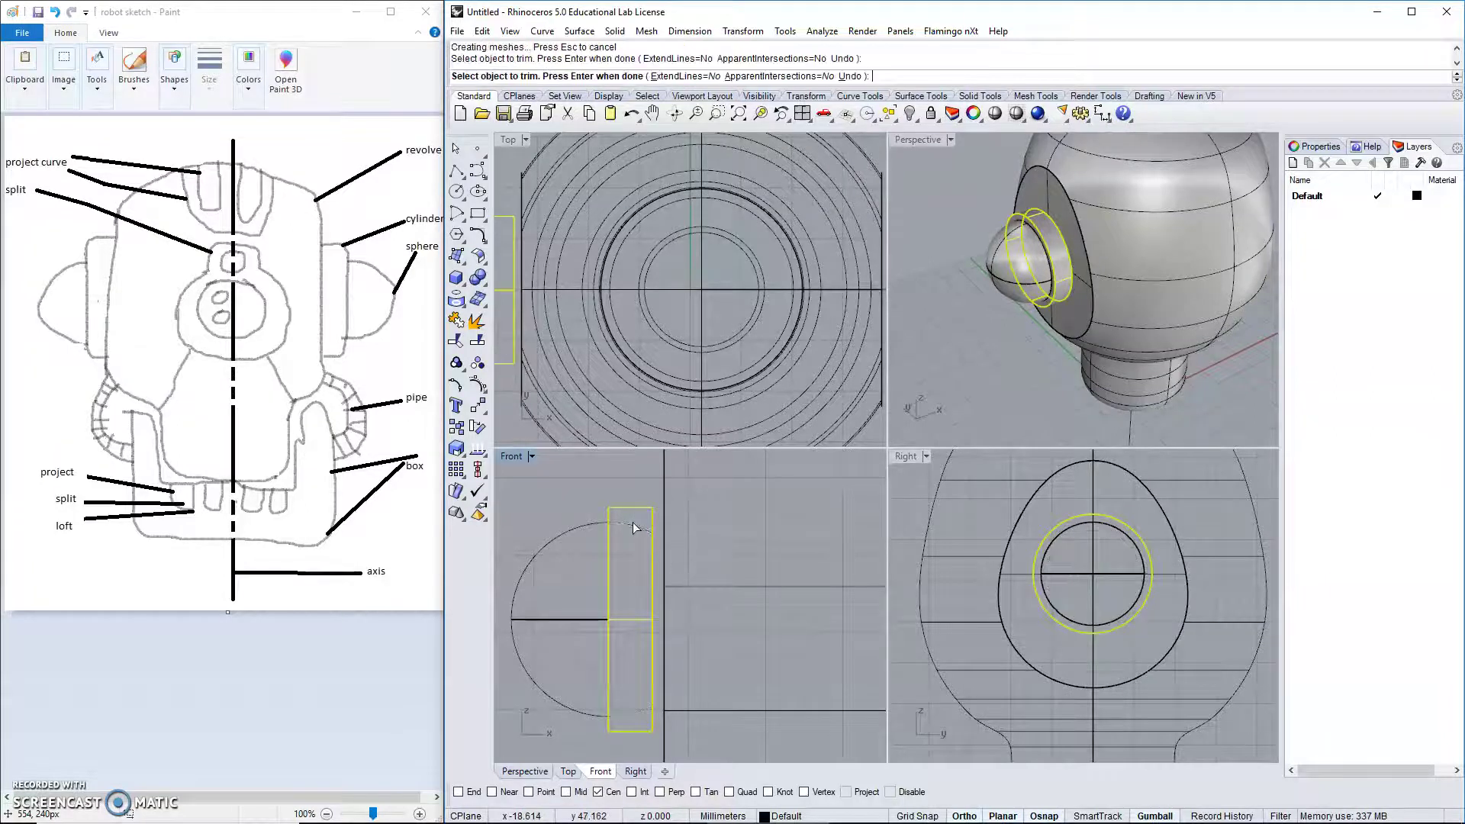
key(Return)
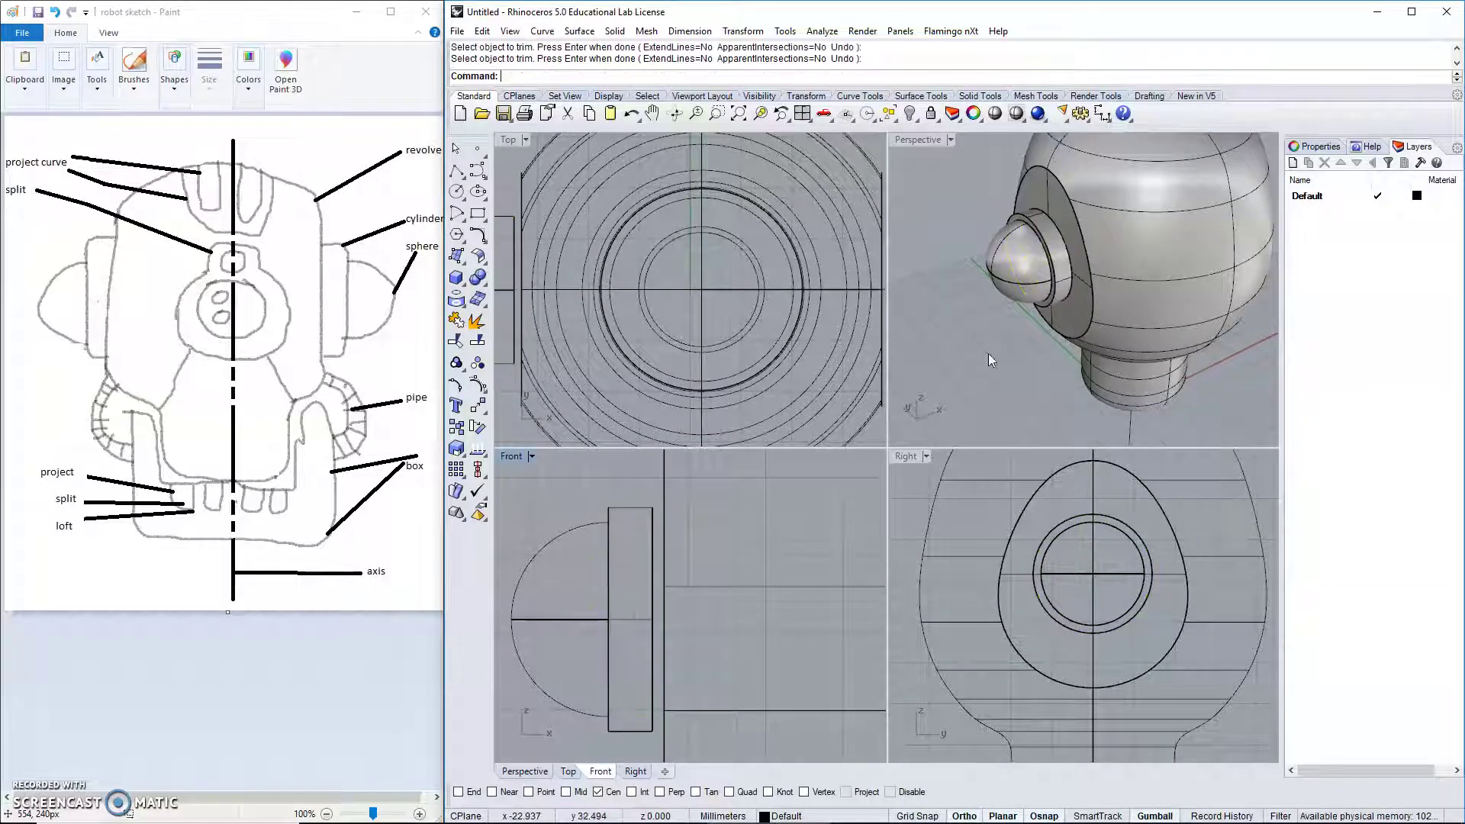
scroll(649, 536, down, 3)
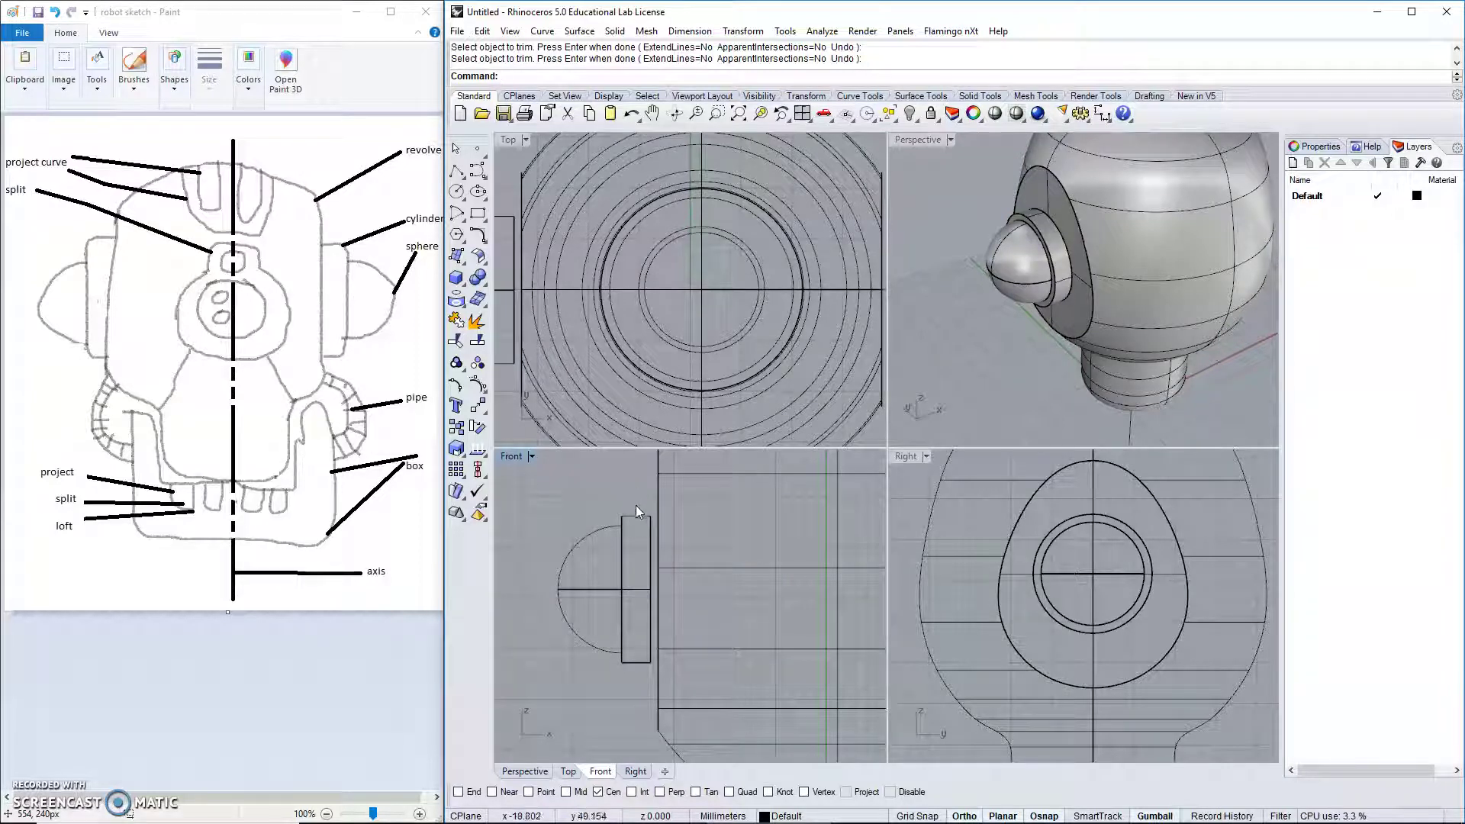
Maximize the Front view and float the Align toolbar over it.
click(637, 525)
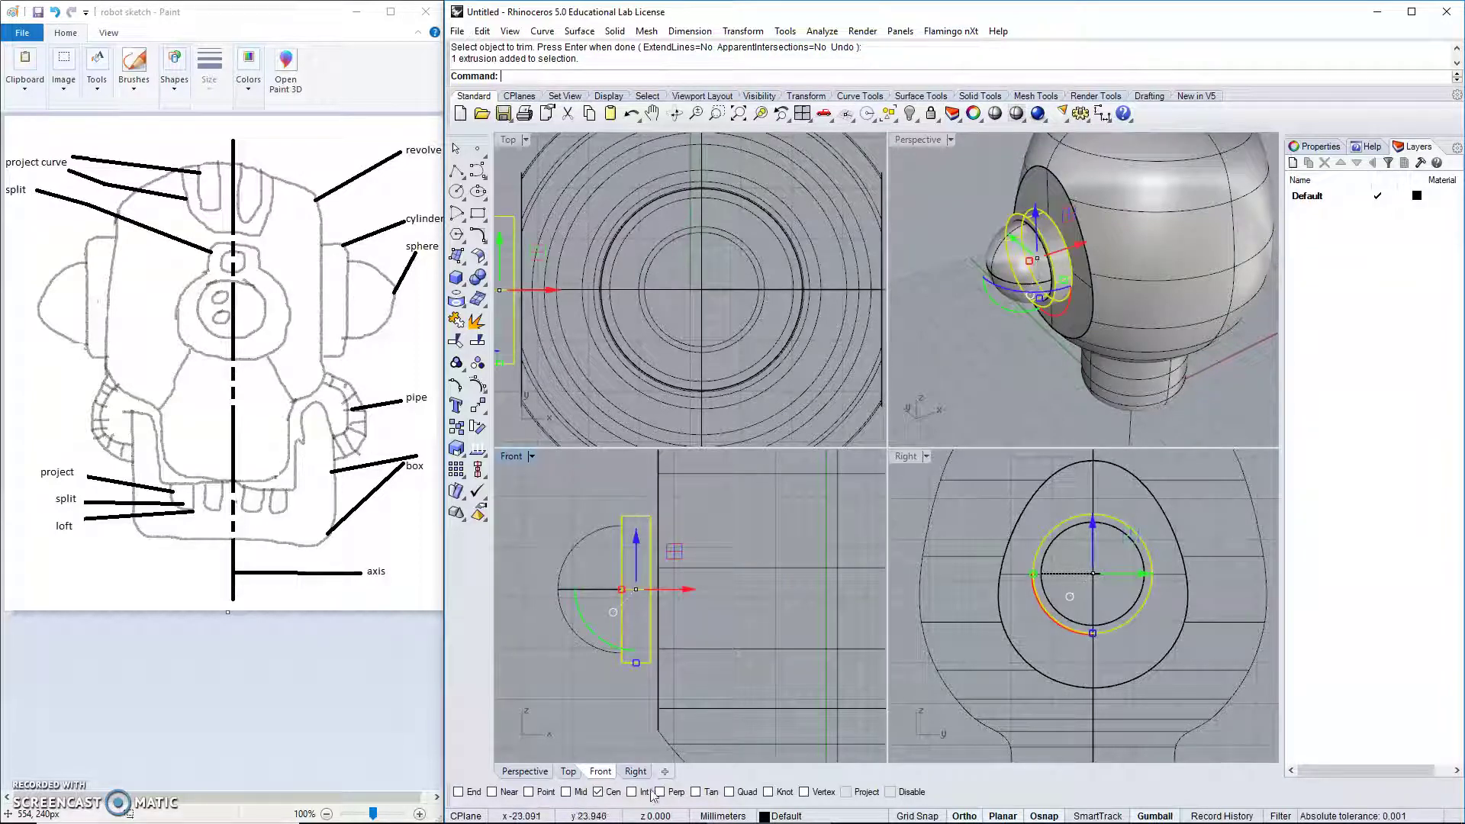
double_click(508, 457)
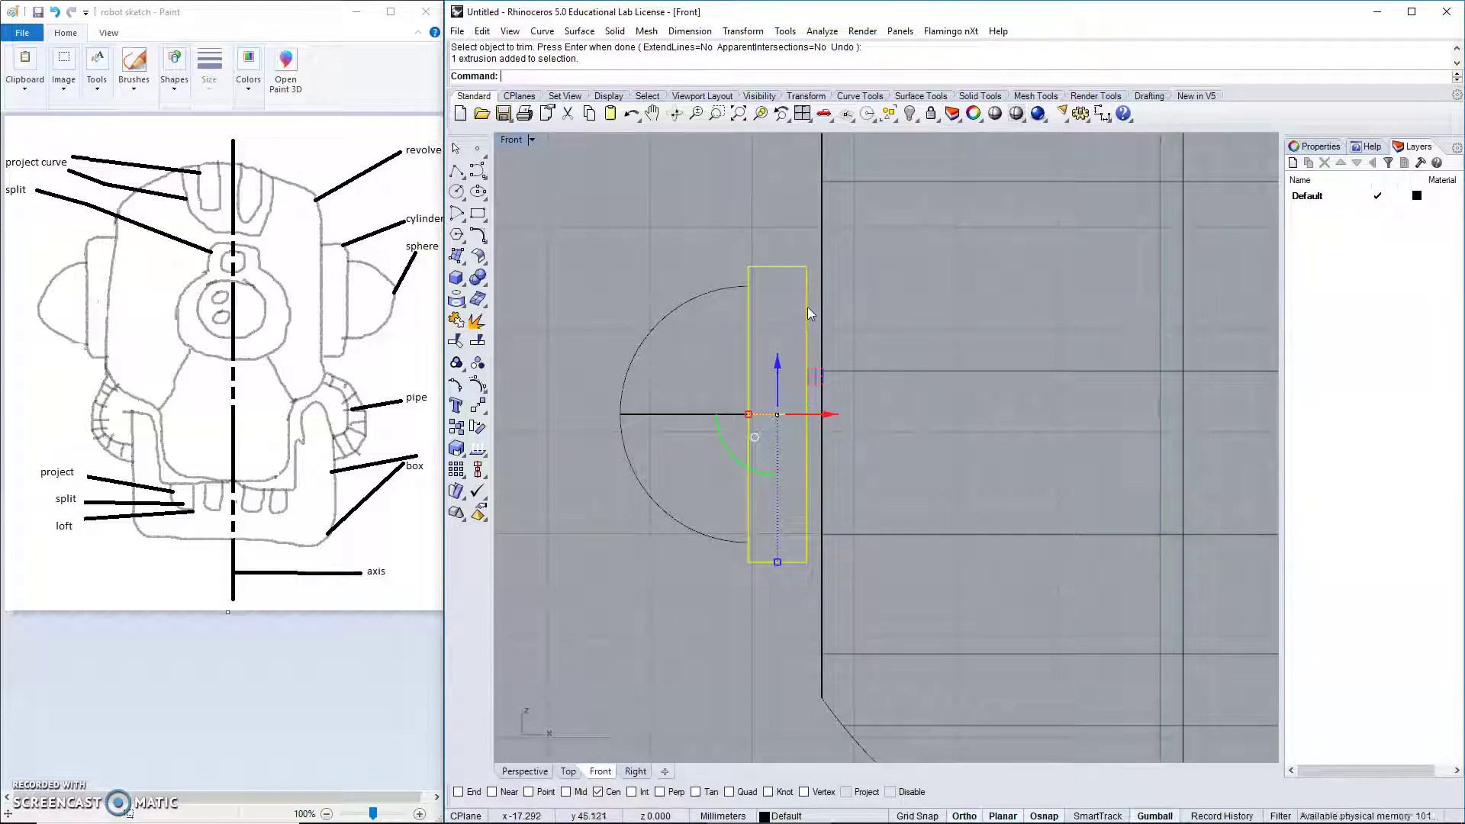
click(482, 474)
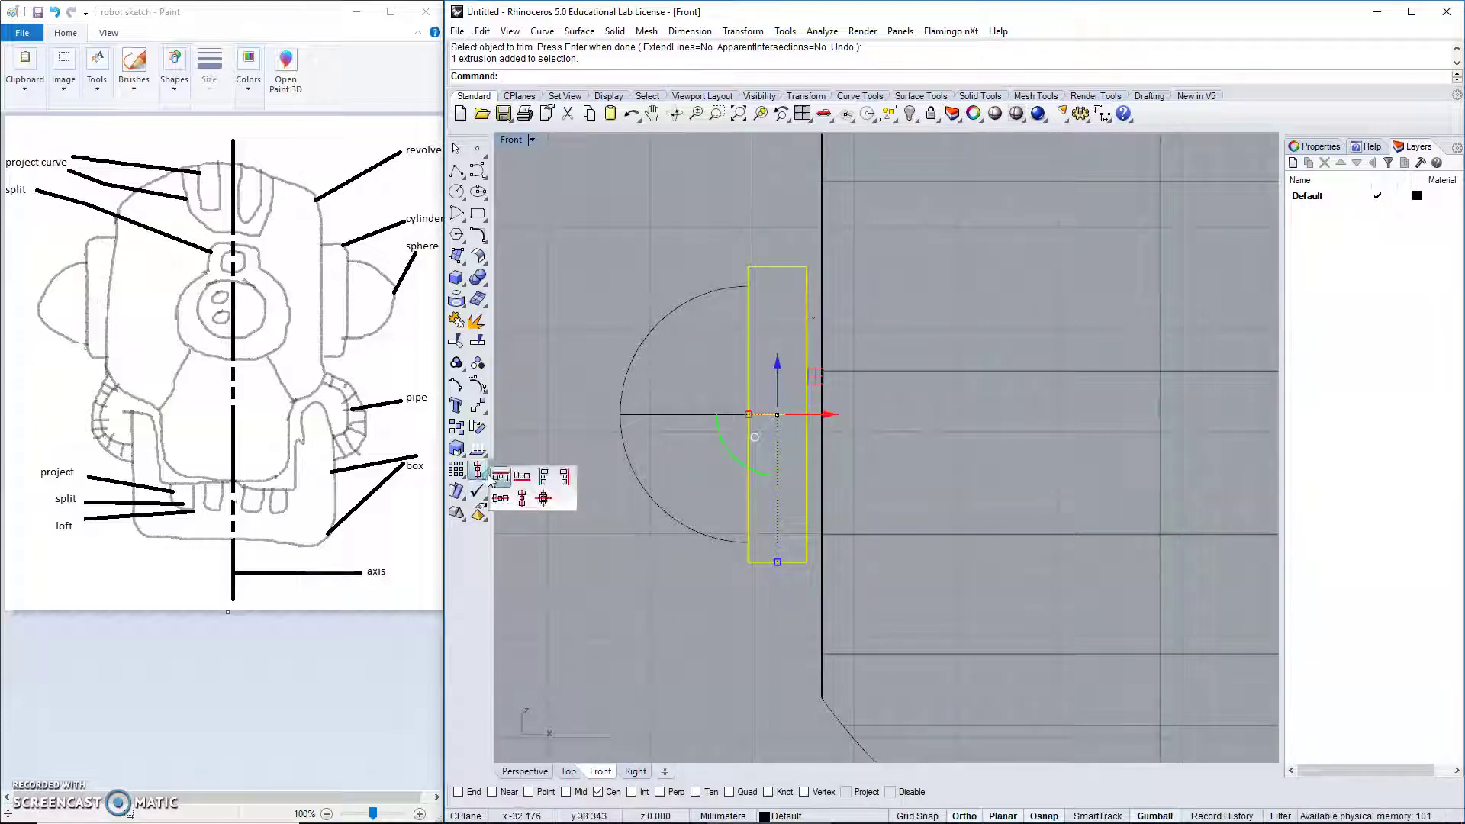
drag(513, 469, 635, 179)
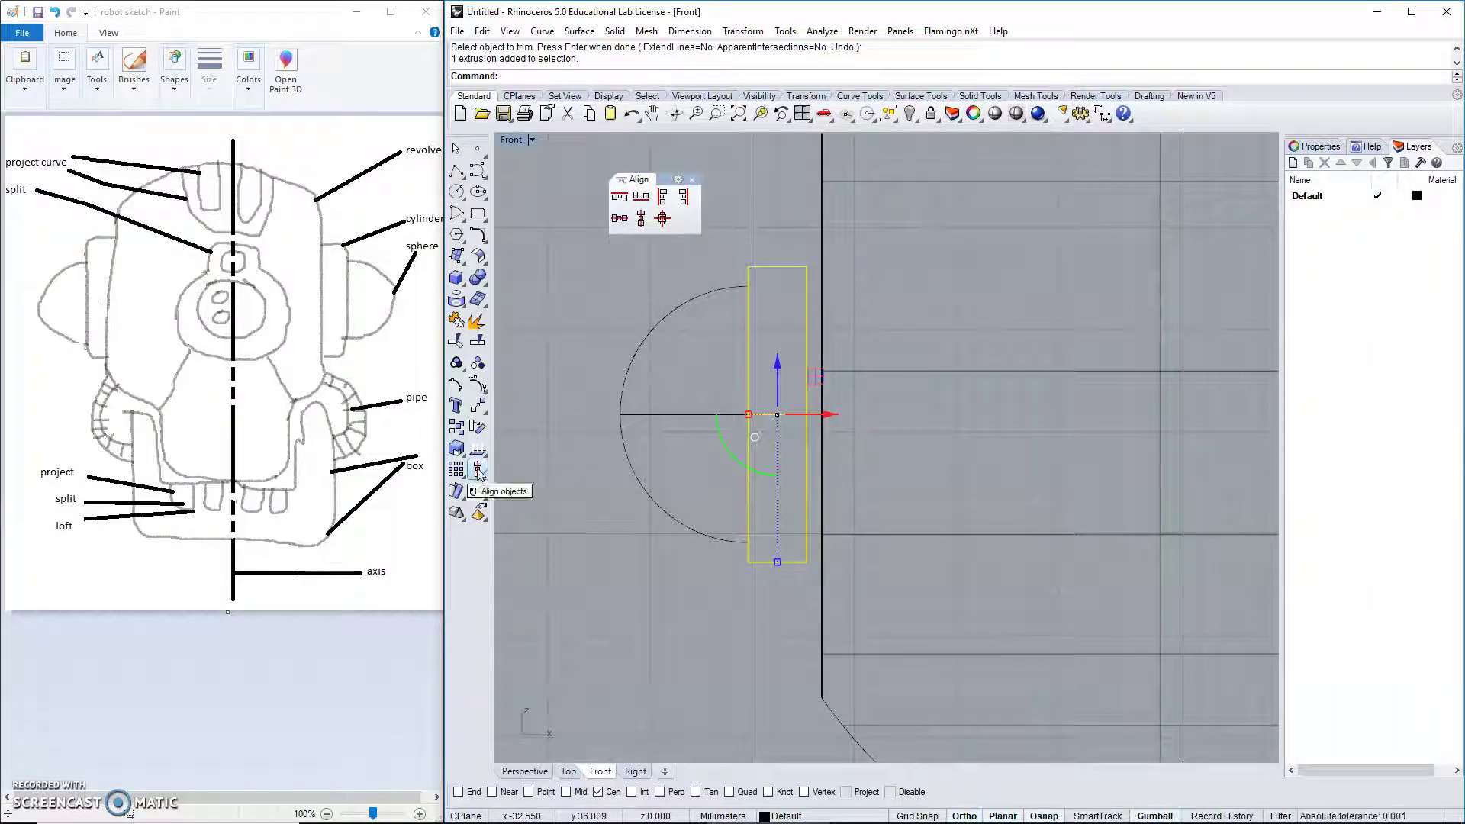
click(547, 371)
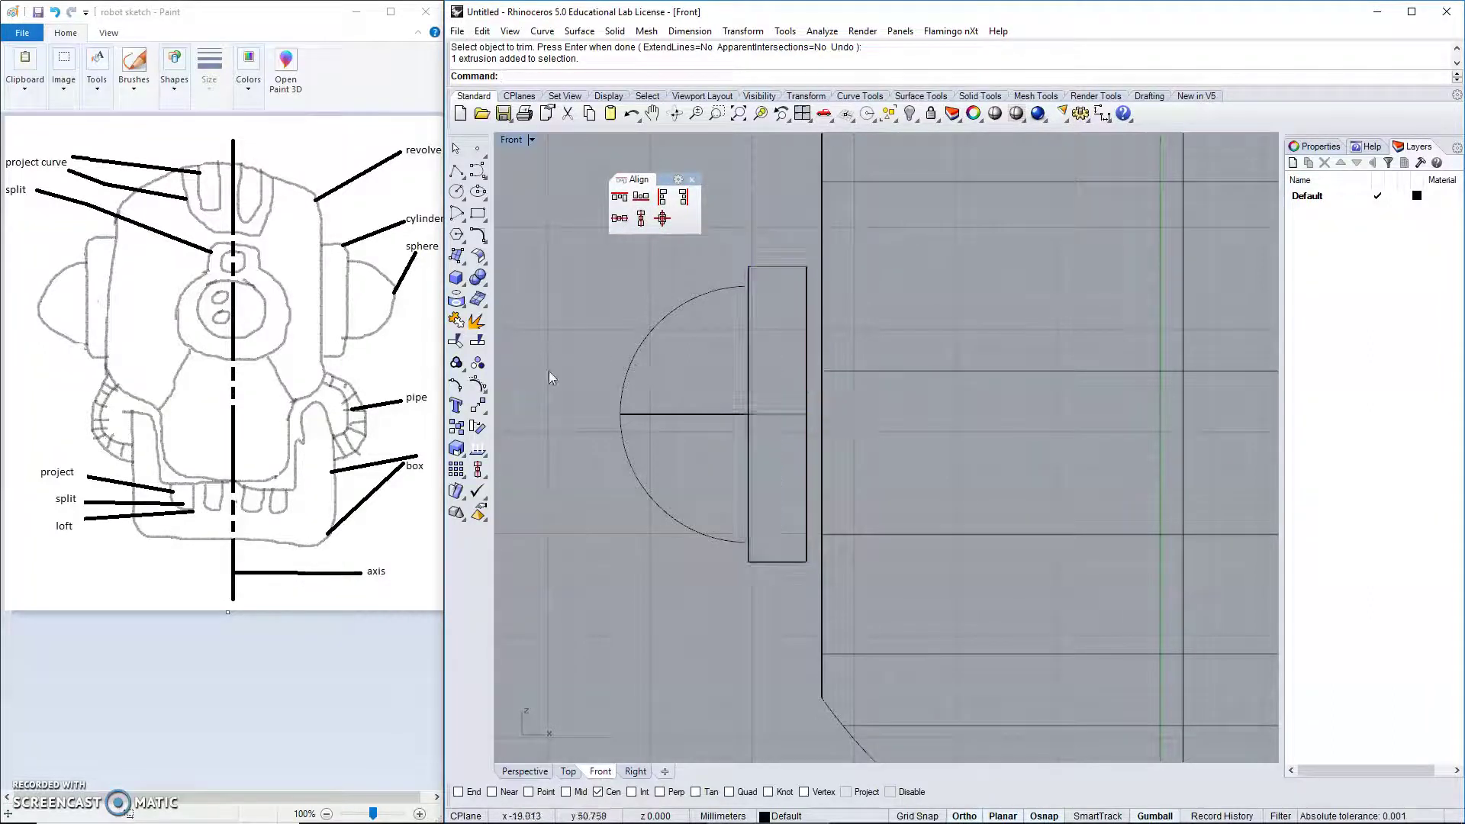
Right-align the ear cap flush against the head's vertical side edge.
click(686, 200)
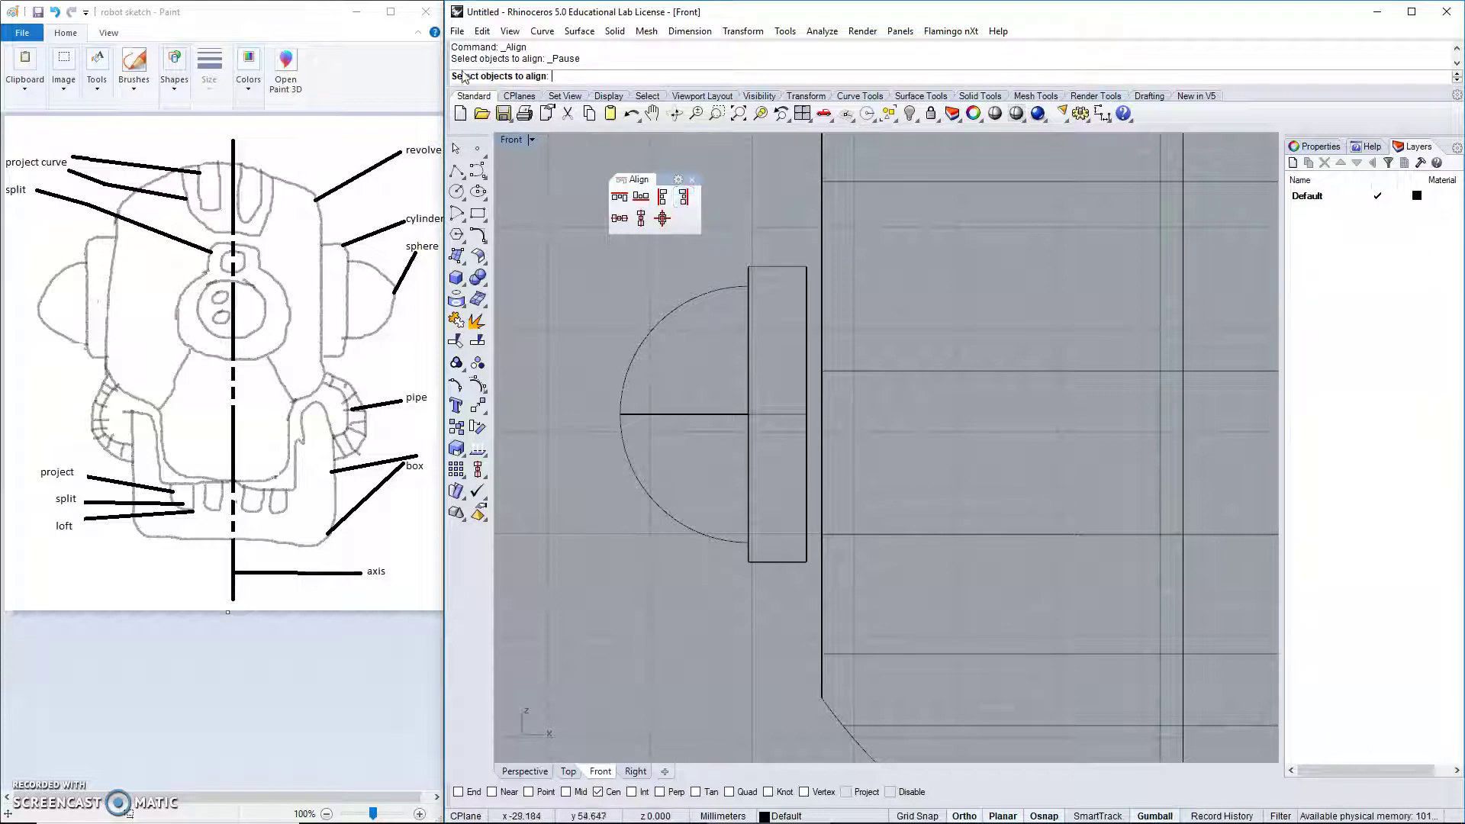
click(788, 267)
key(Return)
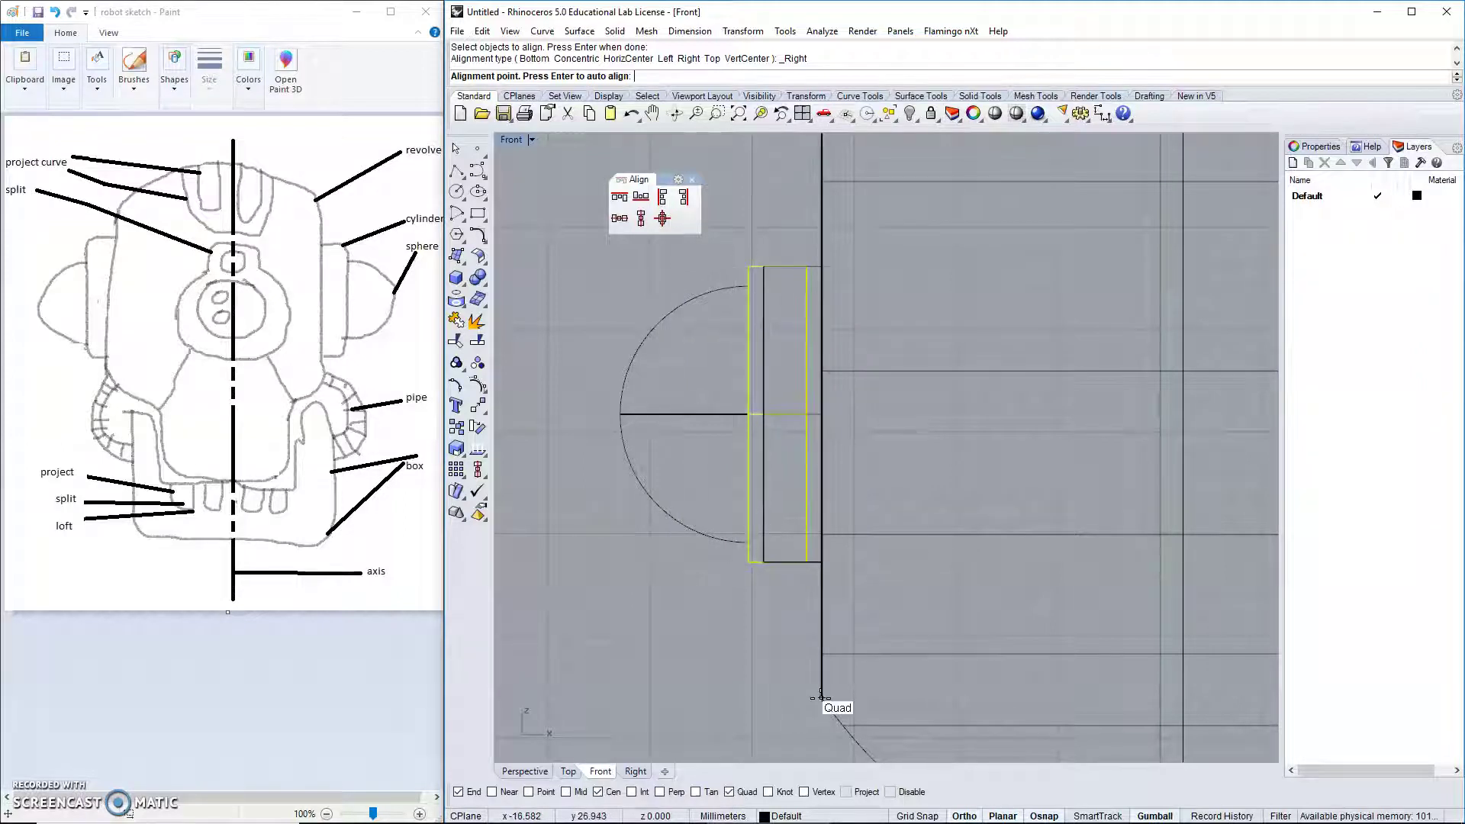
click(822, 696)
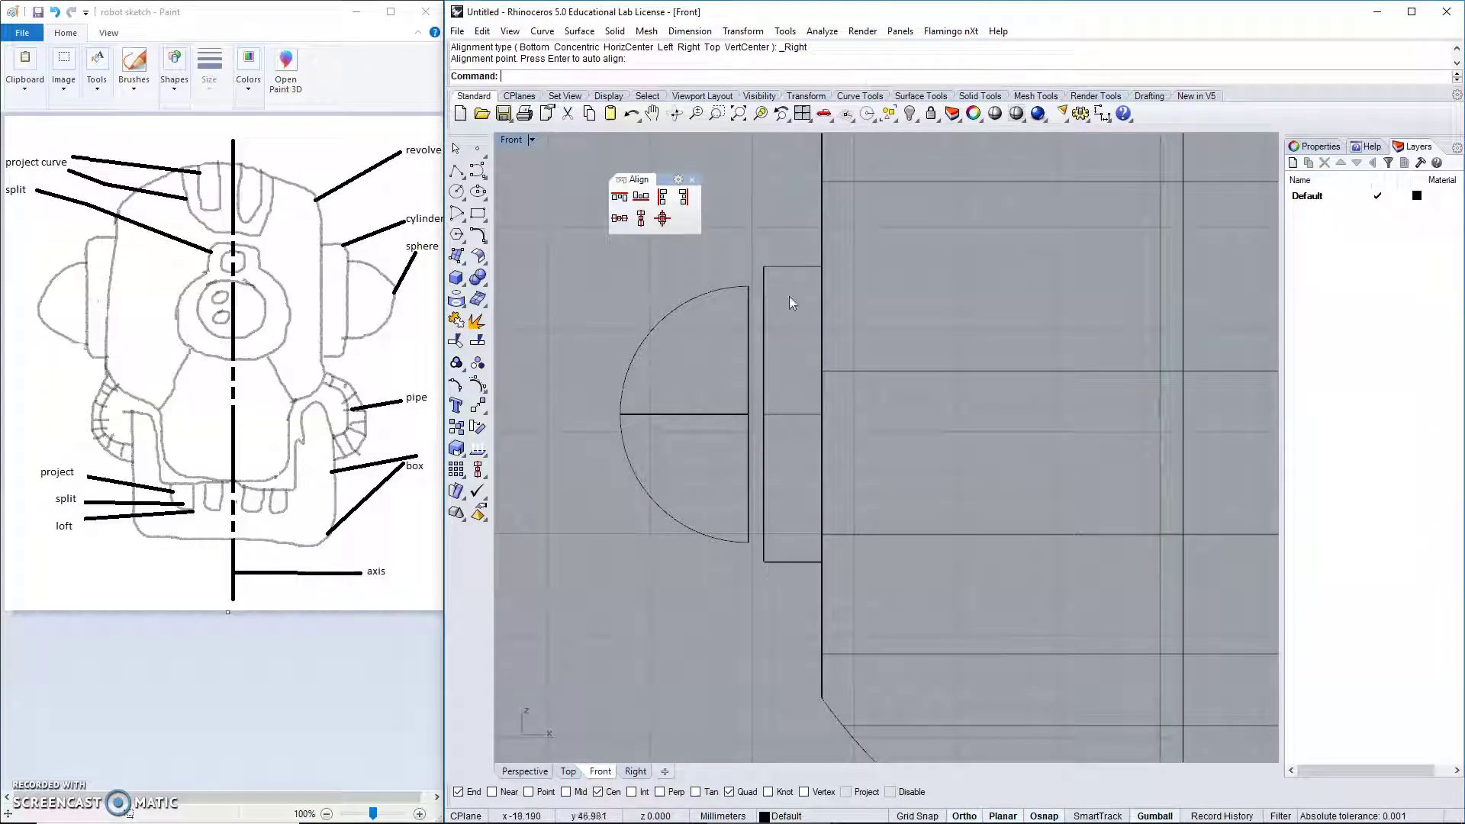
click(745, 349)
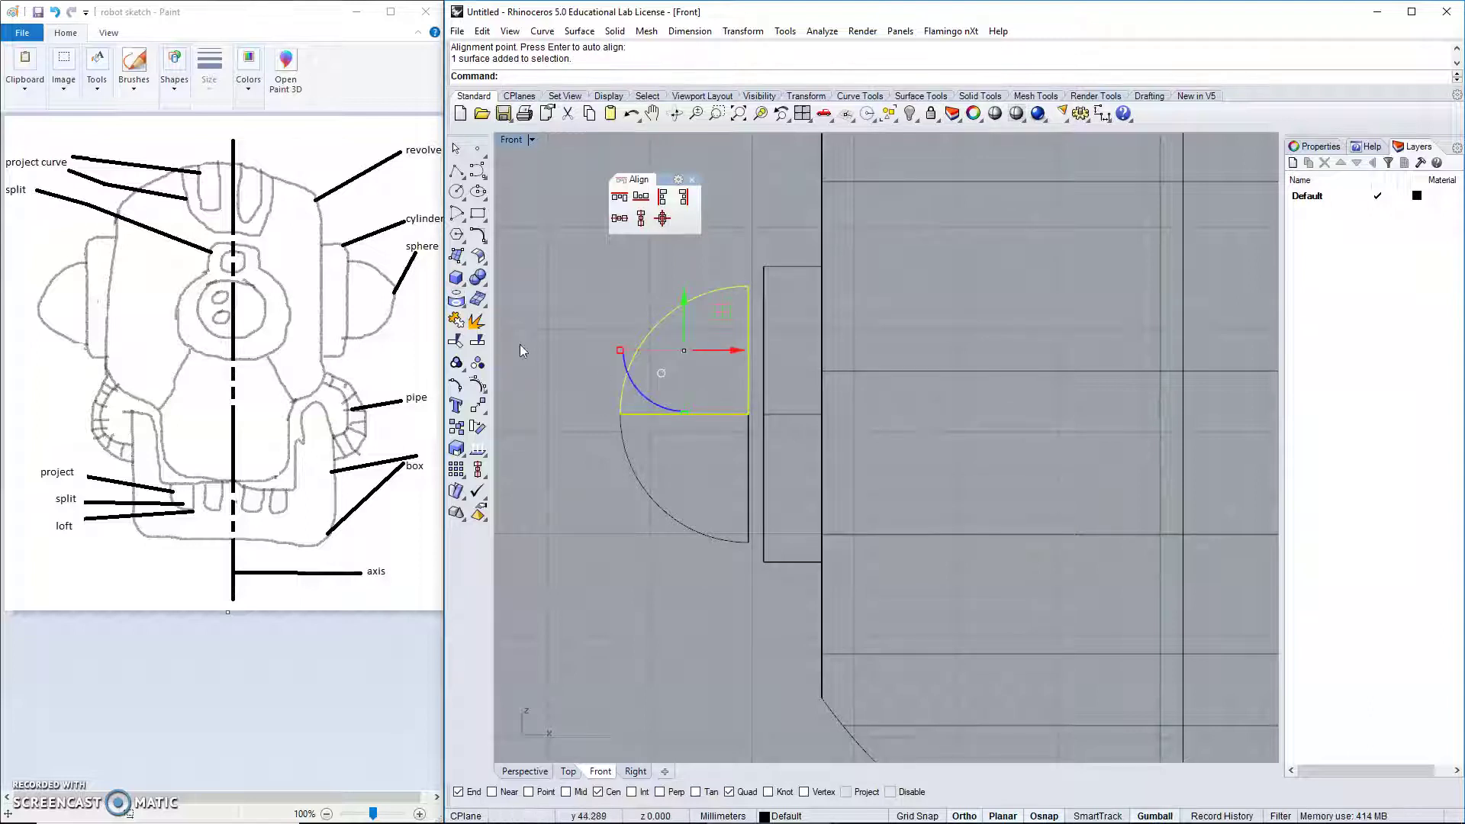
Join the upper and lower quarter-disc surfaces into one dome polysurface.
click(660, 360)
click(456, 341)
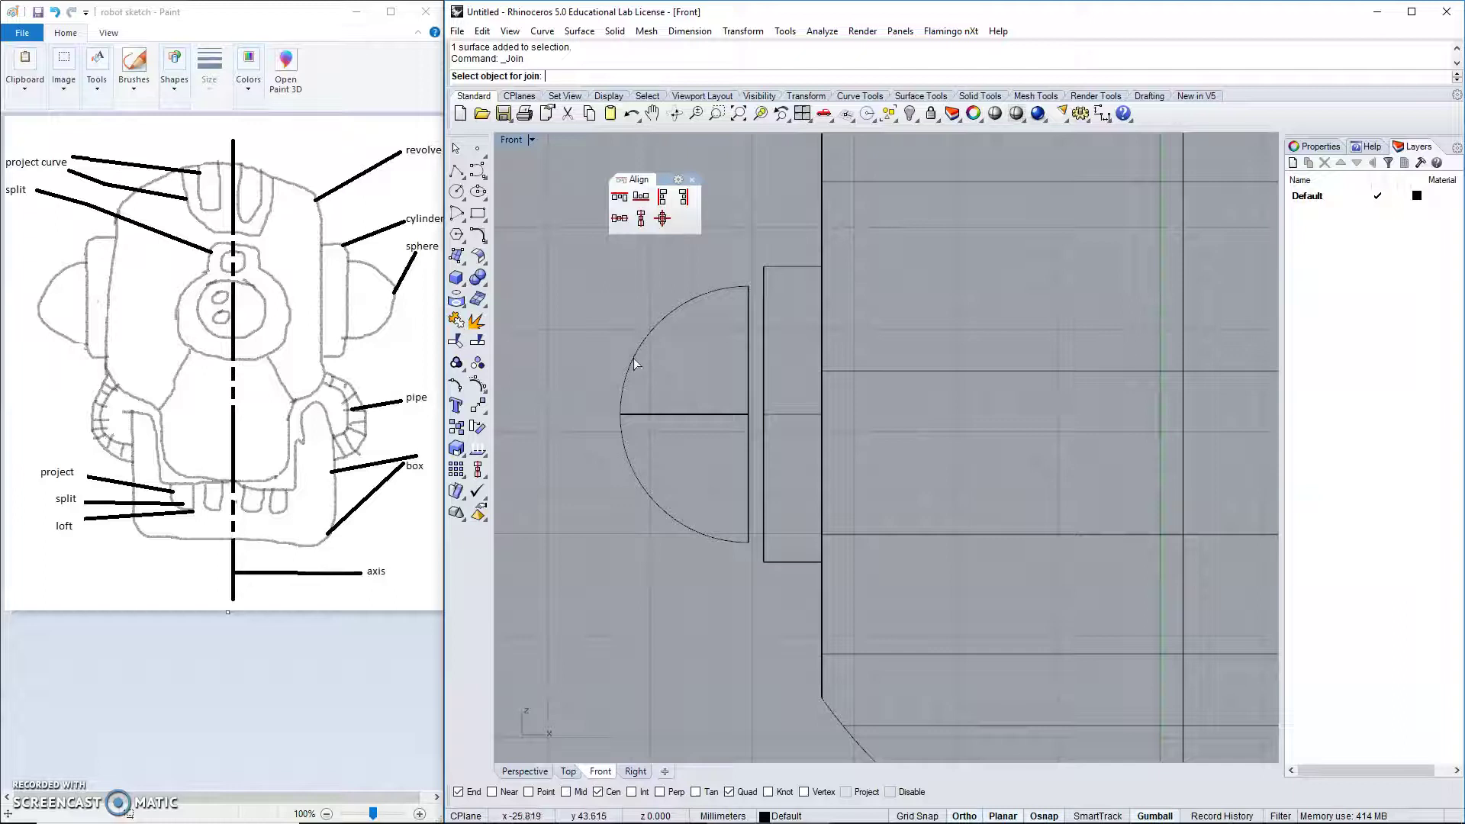
click(635, 363)
click(629, 456)
key(Return)
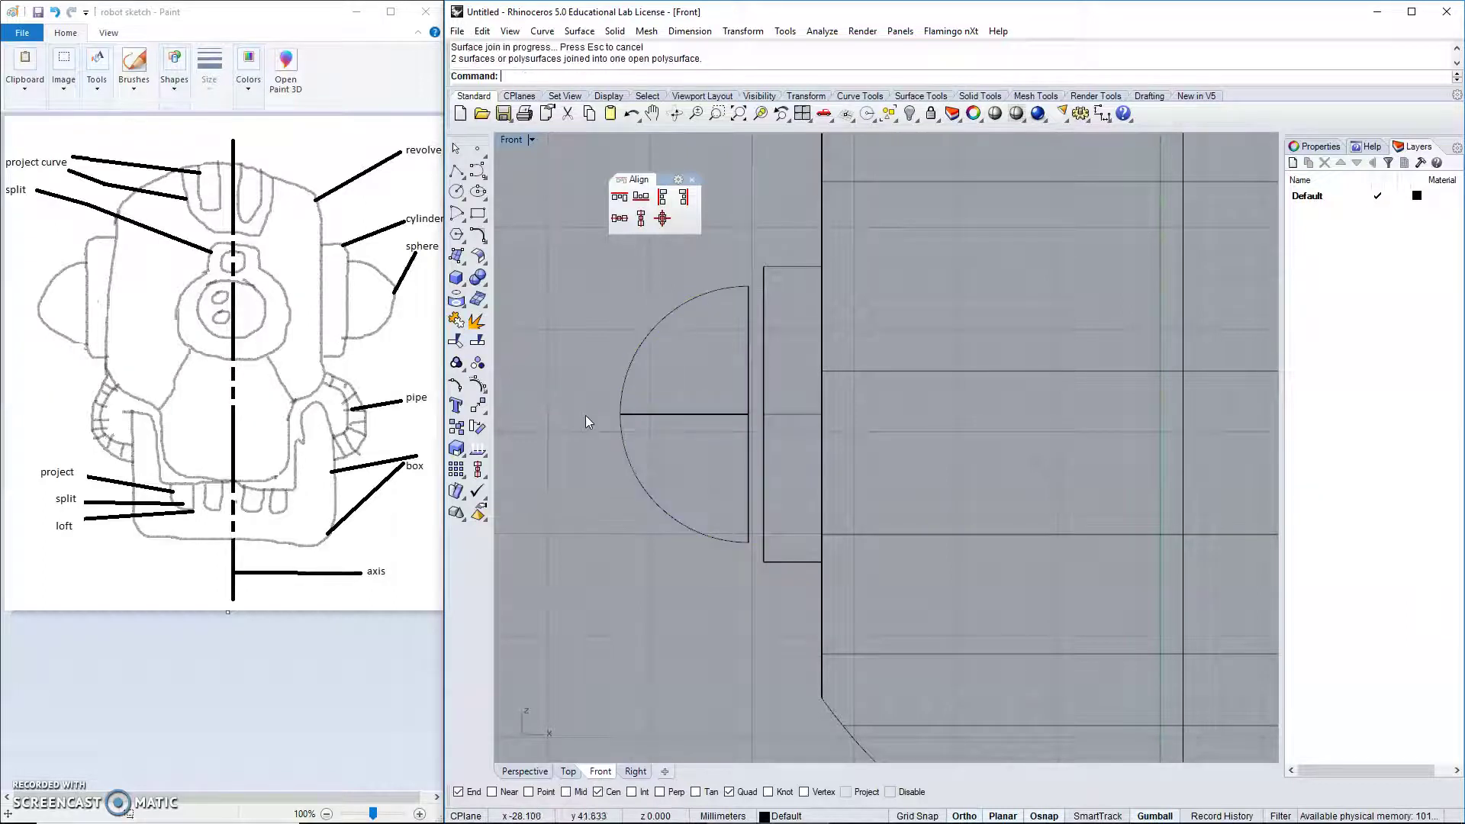
Right-align the dome against the ear cap's end point.
click(684, 199)
click(723, 295)
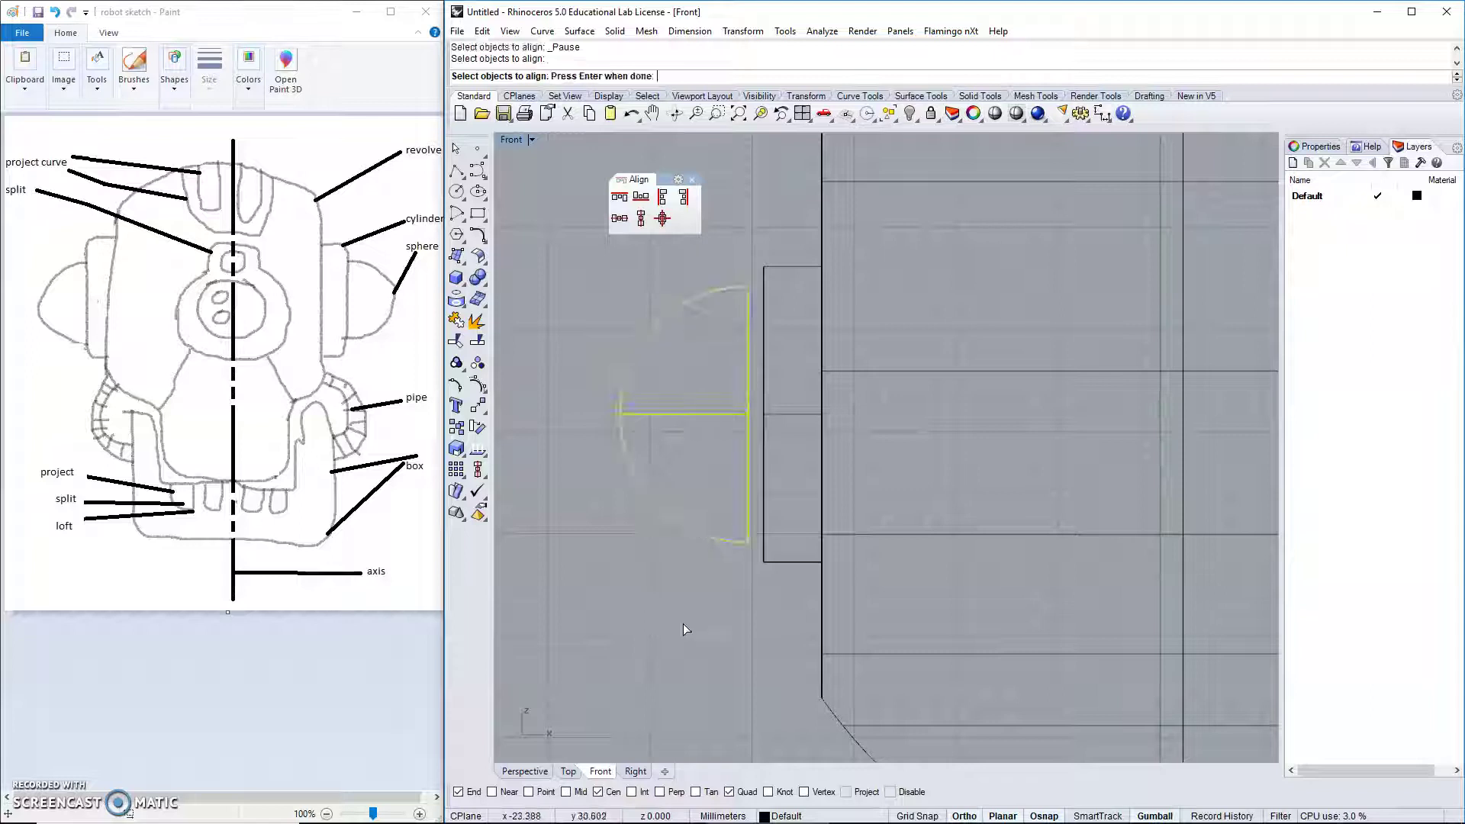
key(Return)
click(762, 562)
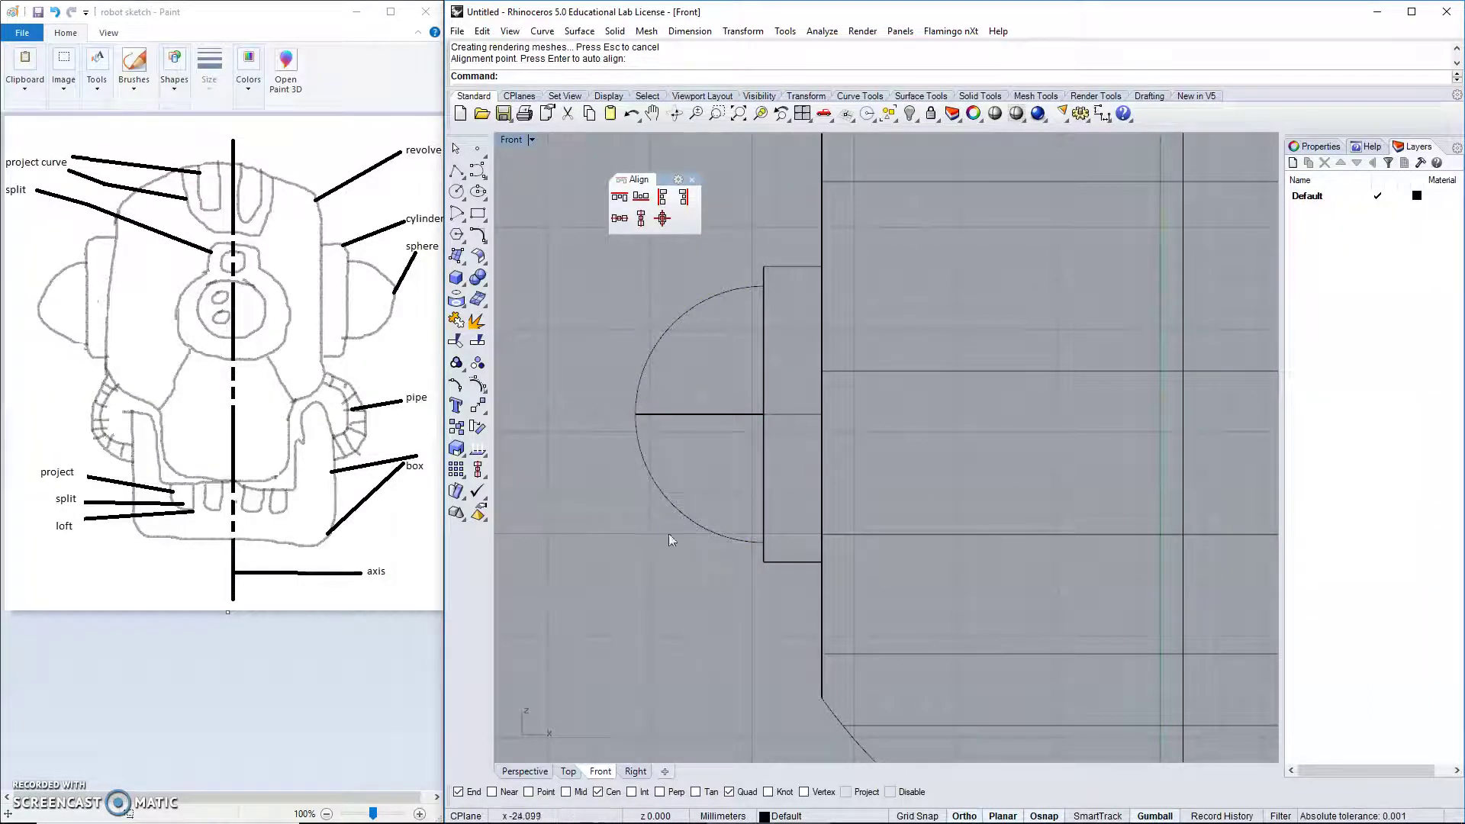
scroll(634, 520, down, 5)
right_drag(629, 524, 625, 400)
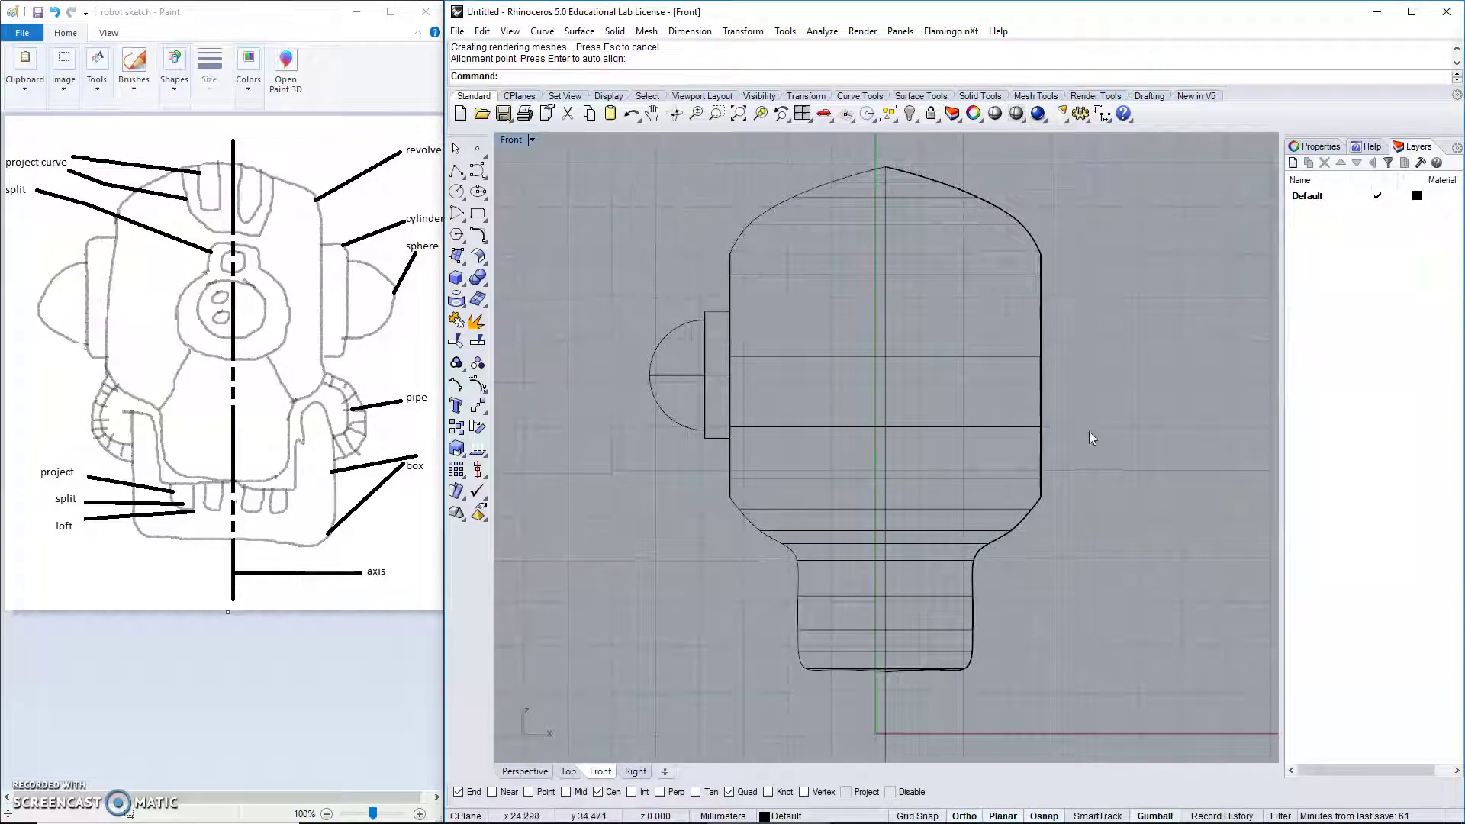
Start Mirror and window-select the ear dome and cap.
click(479, 407)
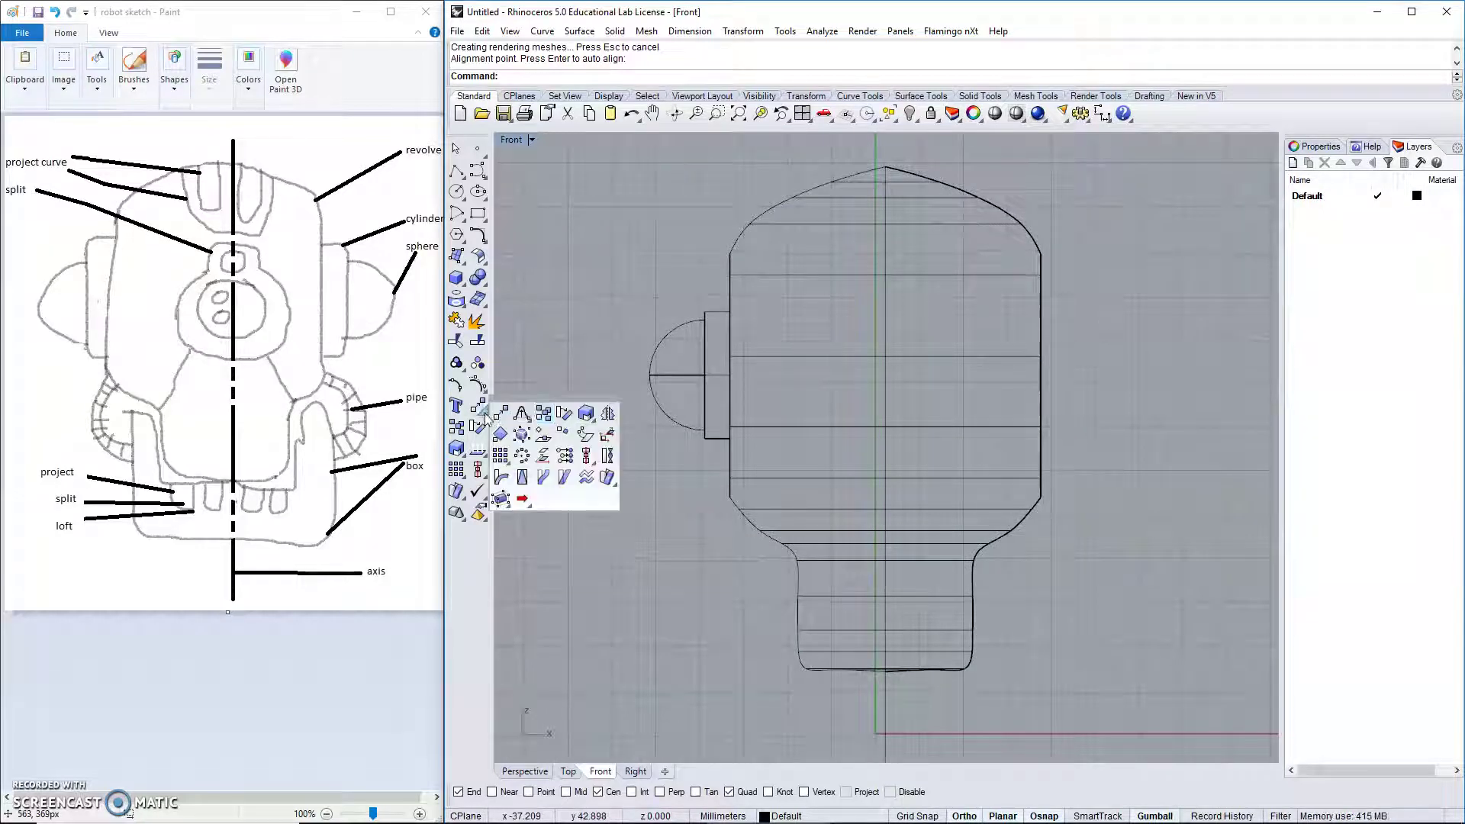
click(607, 414)
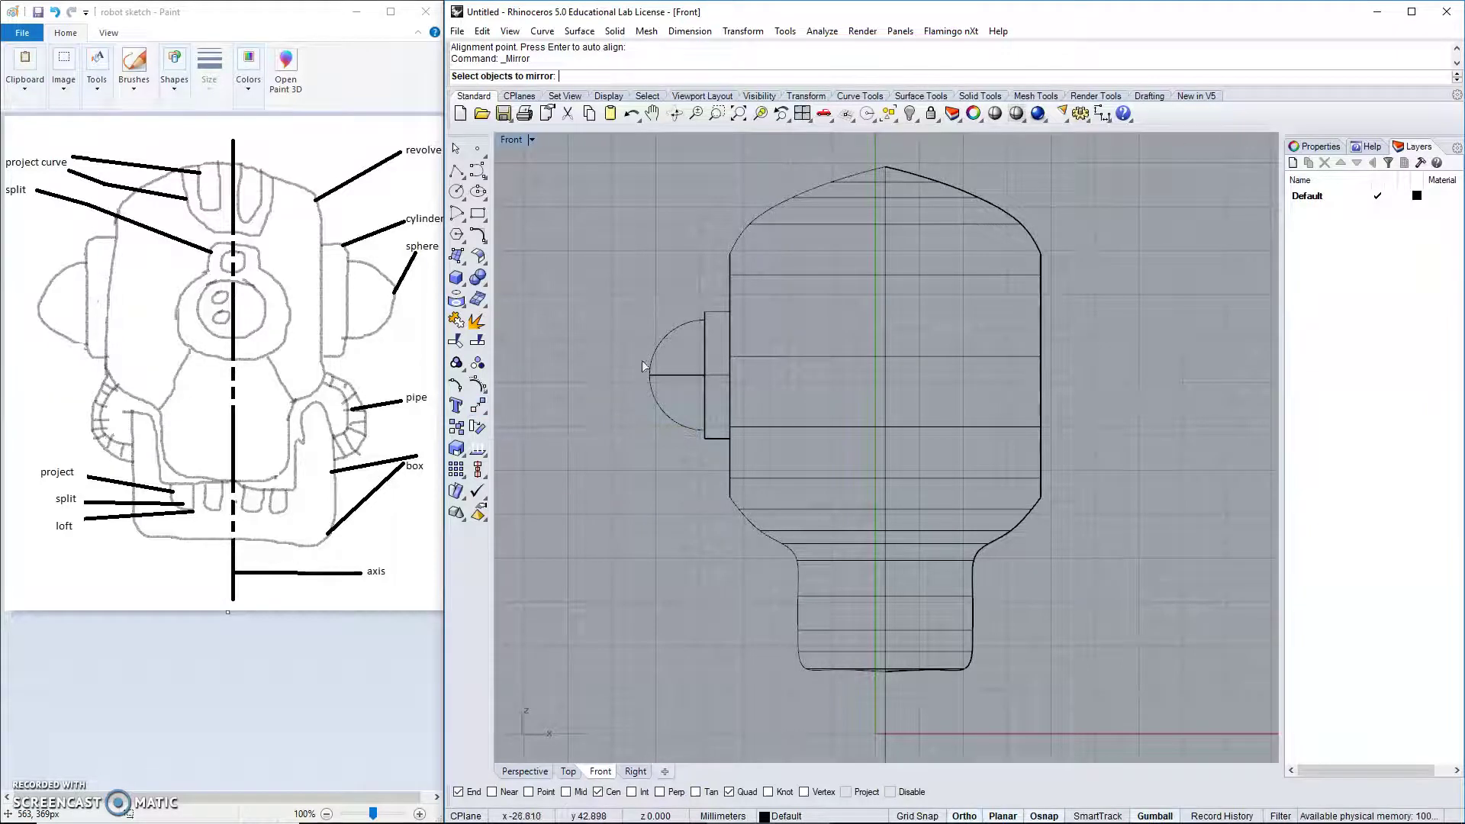
drag(587, 271, 777, 491)
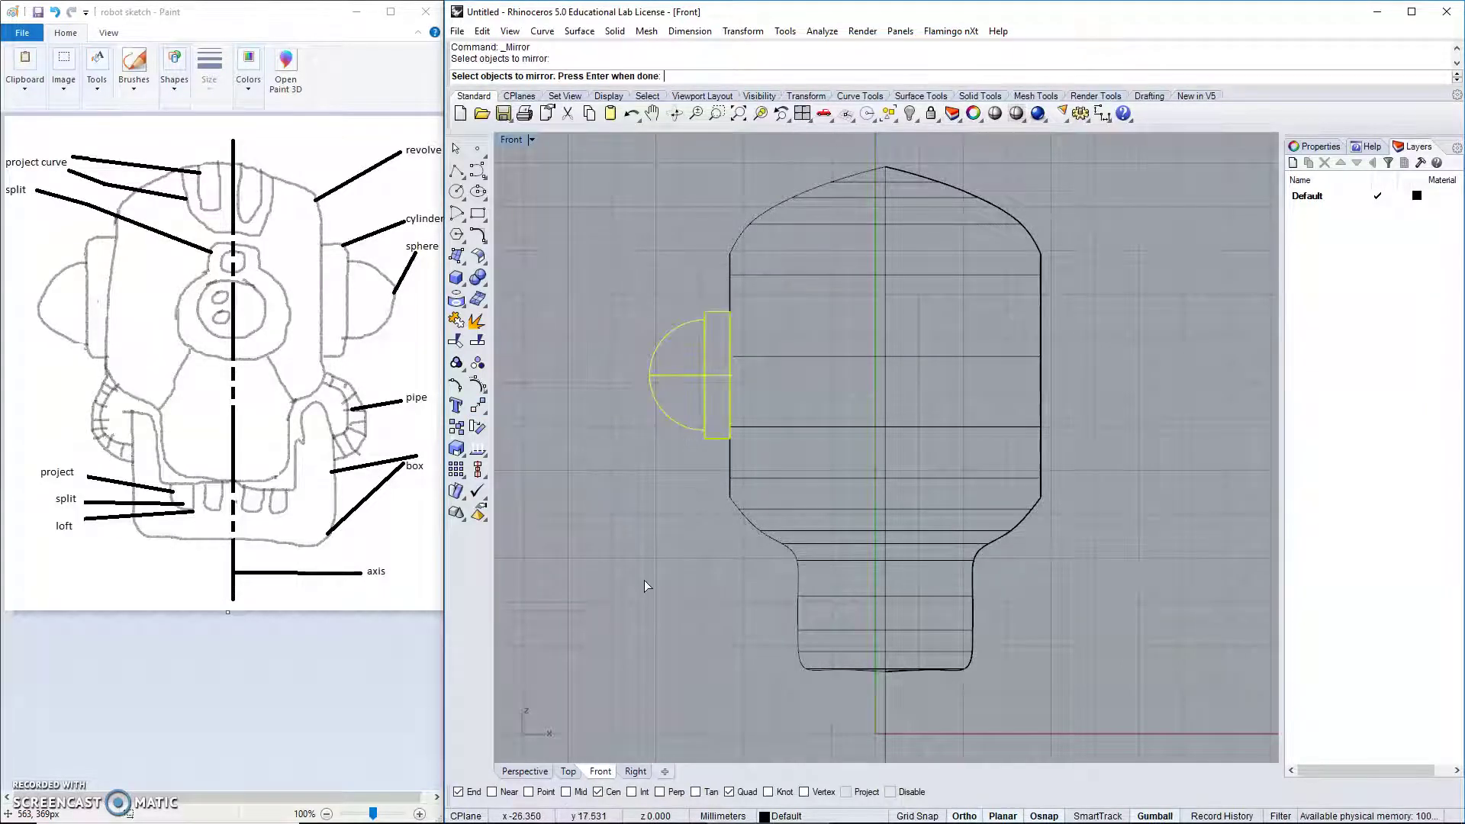
key(Return)
scroll(886, 370, down, 2)
Mirror them across the vertical axis running down from the head's top point.
click(886, 210)
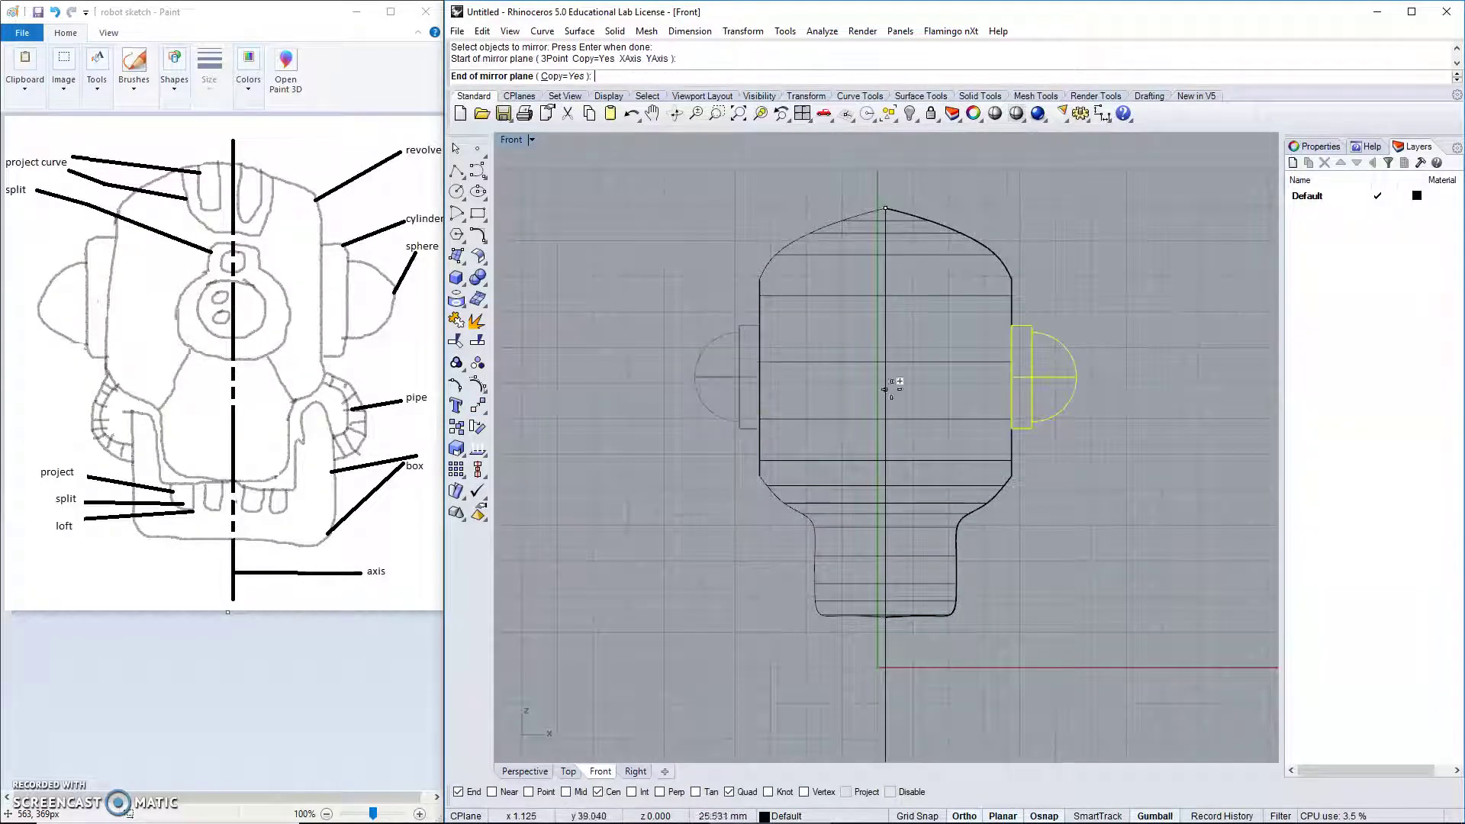
scroll(889, 717, down, 2)
right_drag(887, 719, 895, 523)
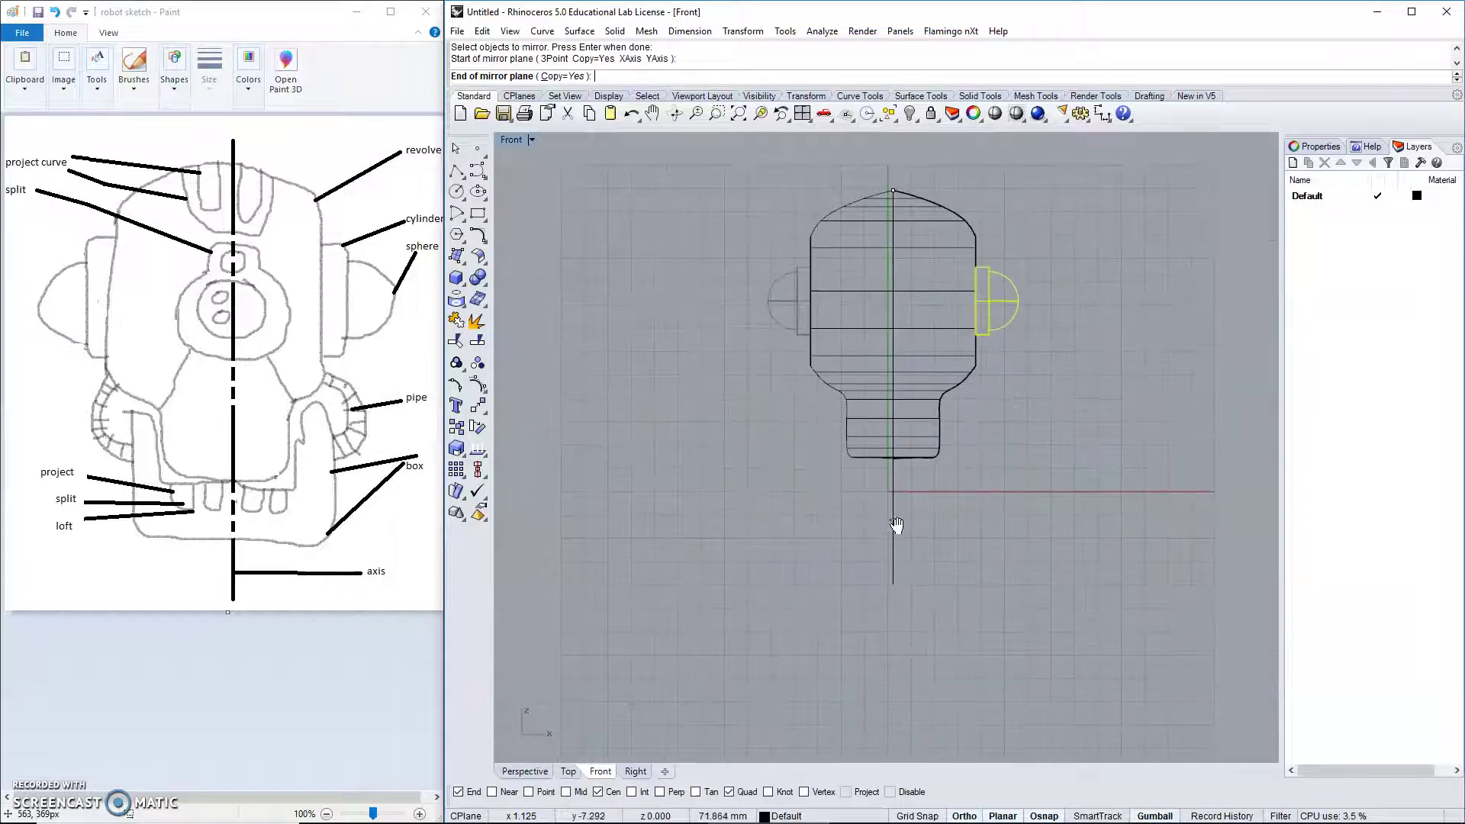
click(901, 587)
scroll(1013, 336, up, 4)
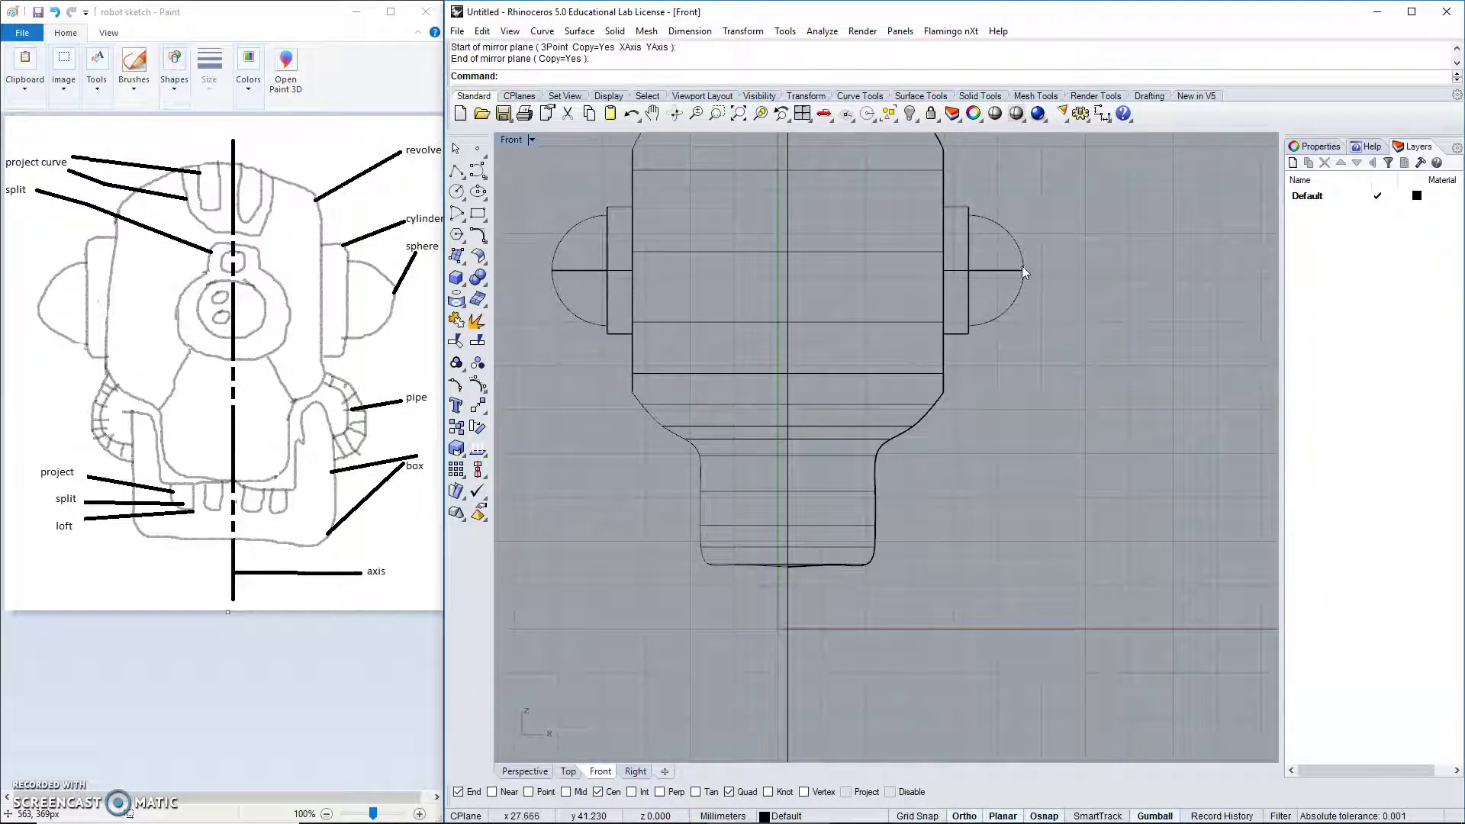
mouse_move(1086, 378)
right_down()
mouse_move(1126, 469)
mouse_move(926, 468)
right_up()
scroll(1102, 473, down, 5)
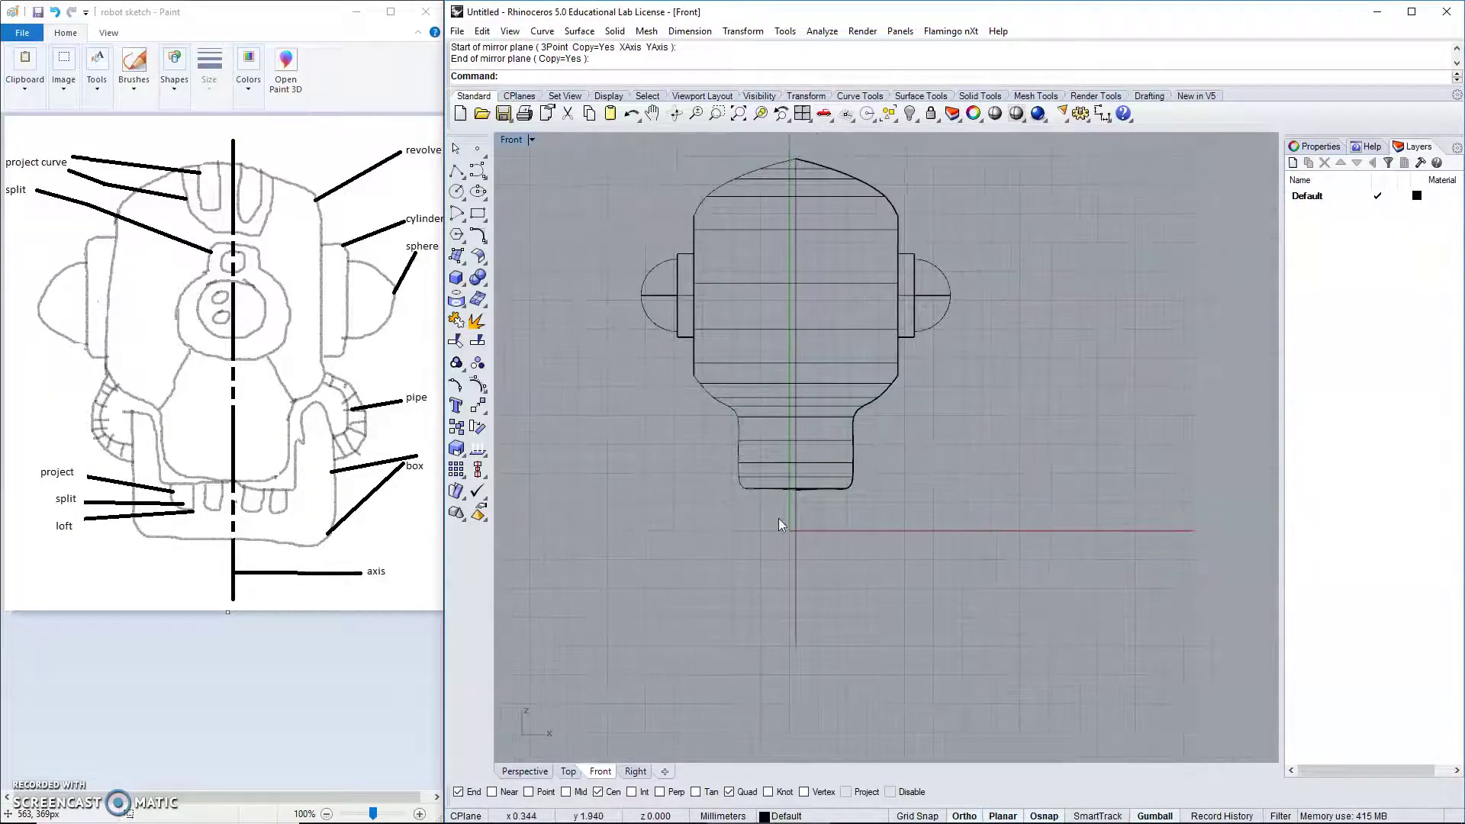
scroll(816, 520, up, 4)
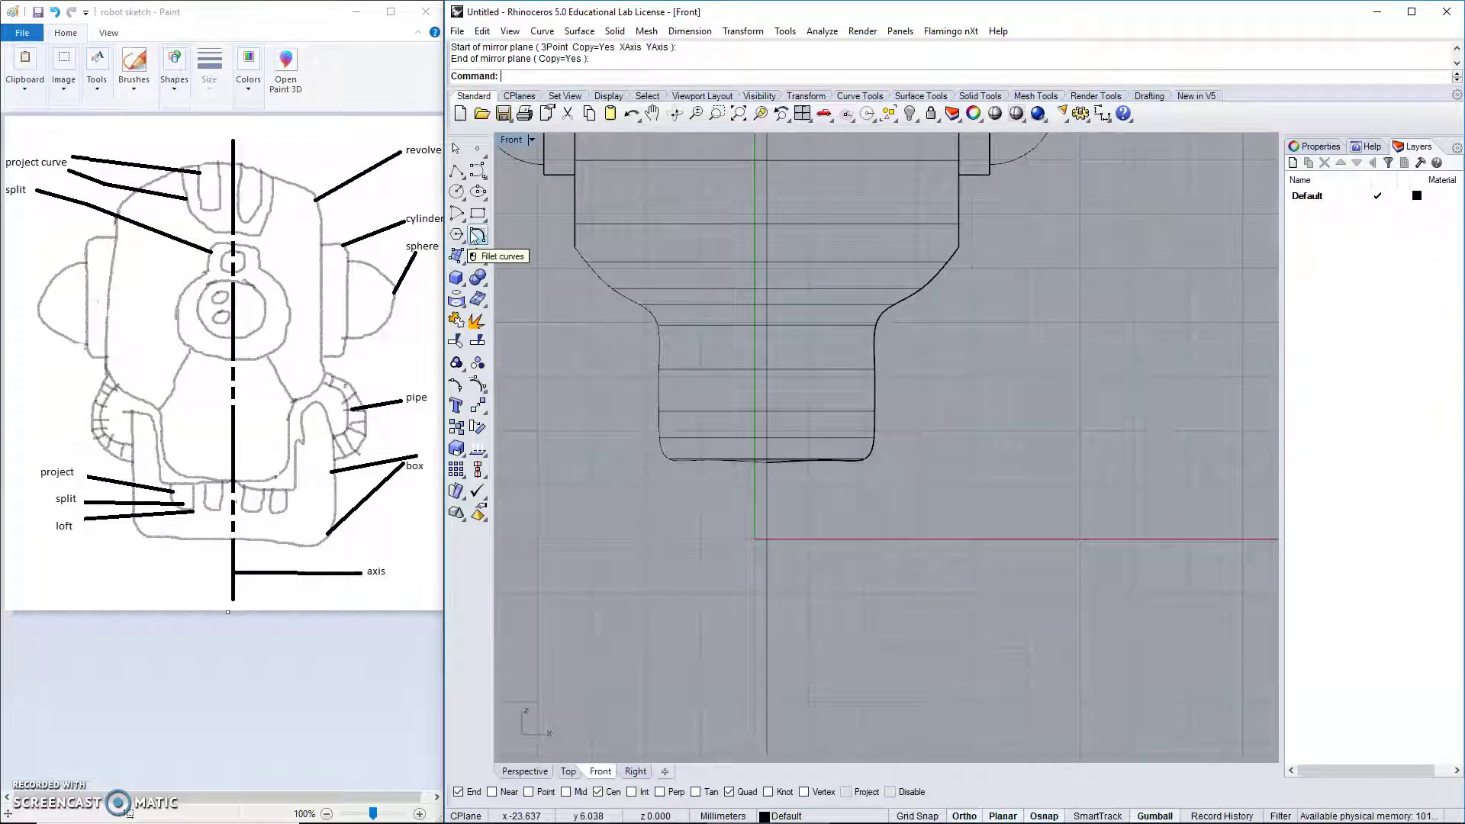
click(459, 280)
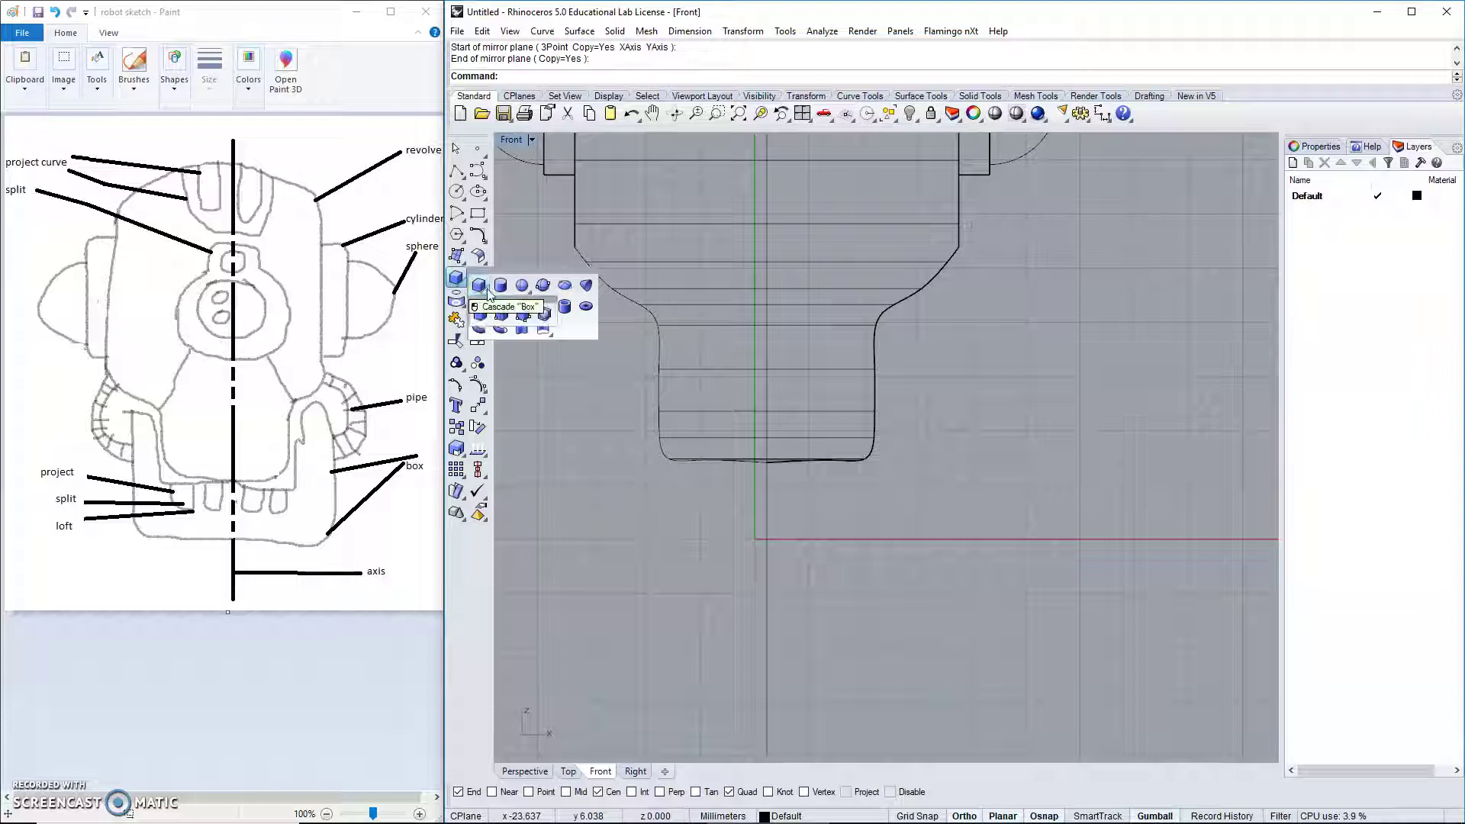
click(522, 317)
scroll(796, 566, down, 4)
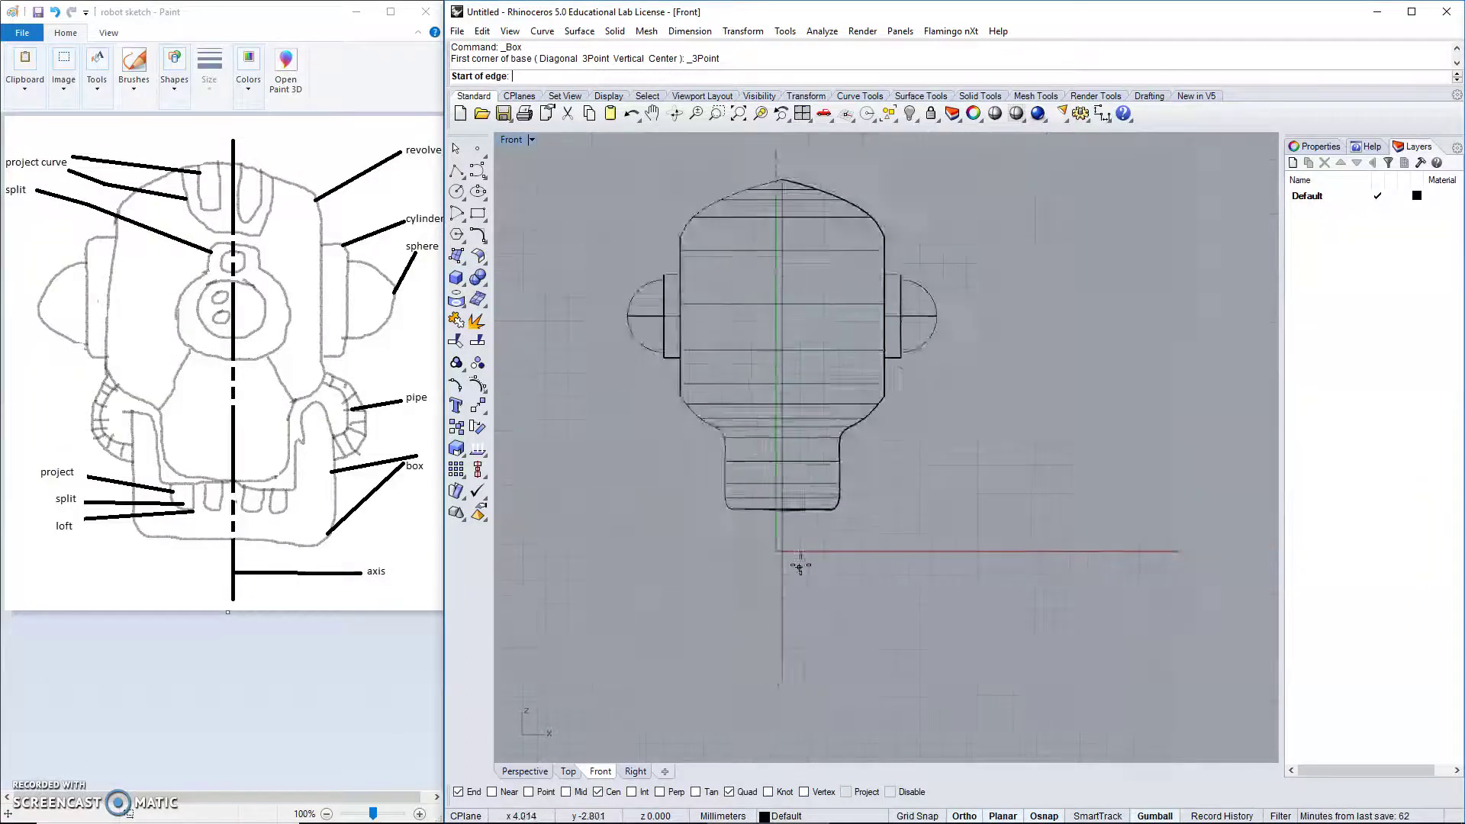
click(786, 652)
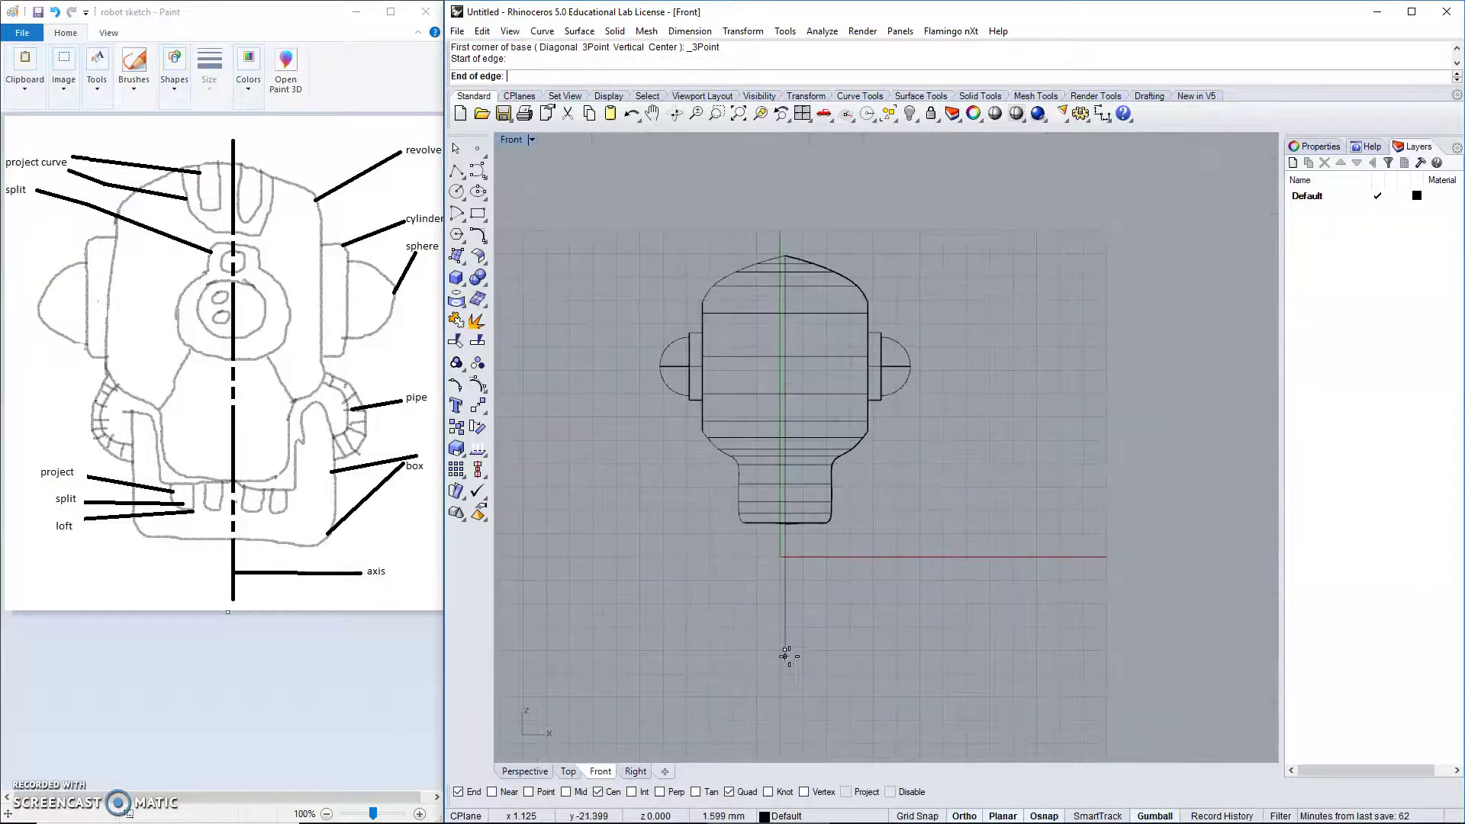
click(849, 647)
click(850, 584)
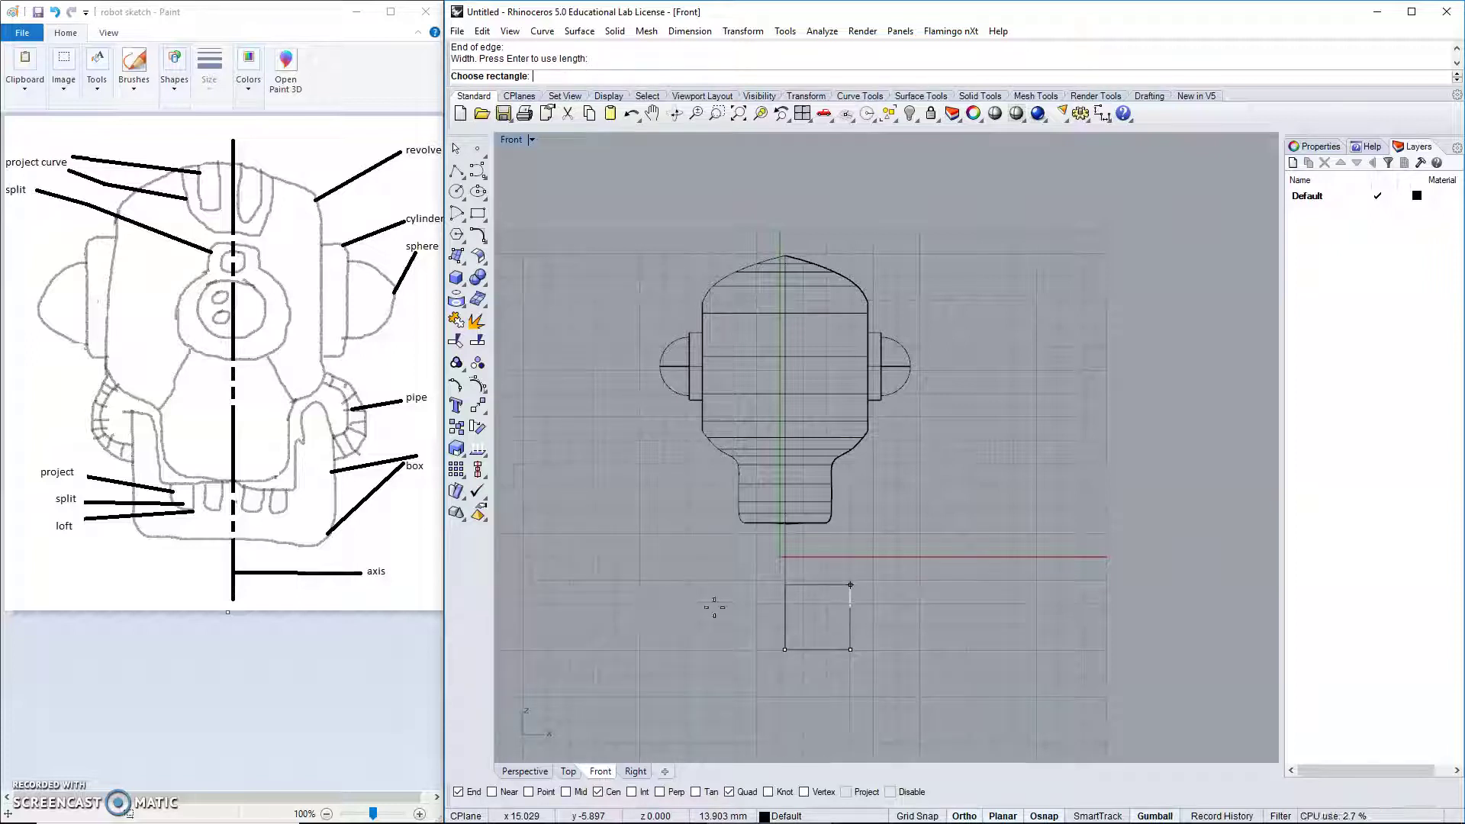
key(Escape)
scroll(790, 551, up, 3)
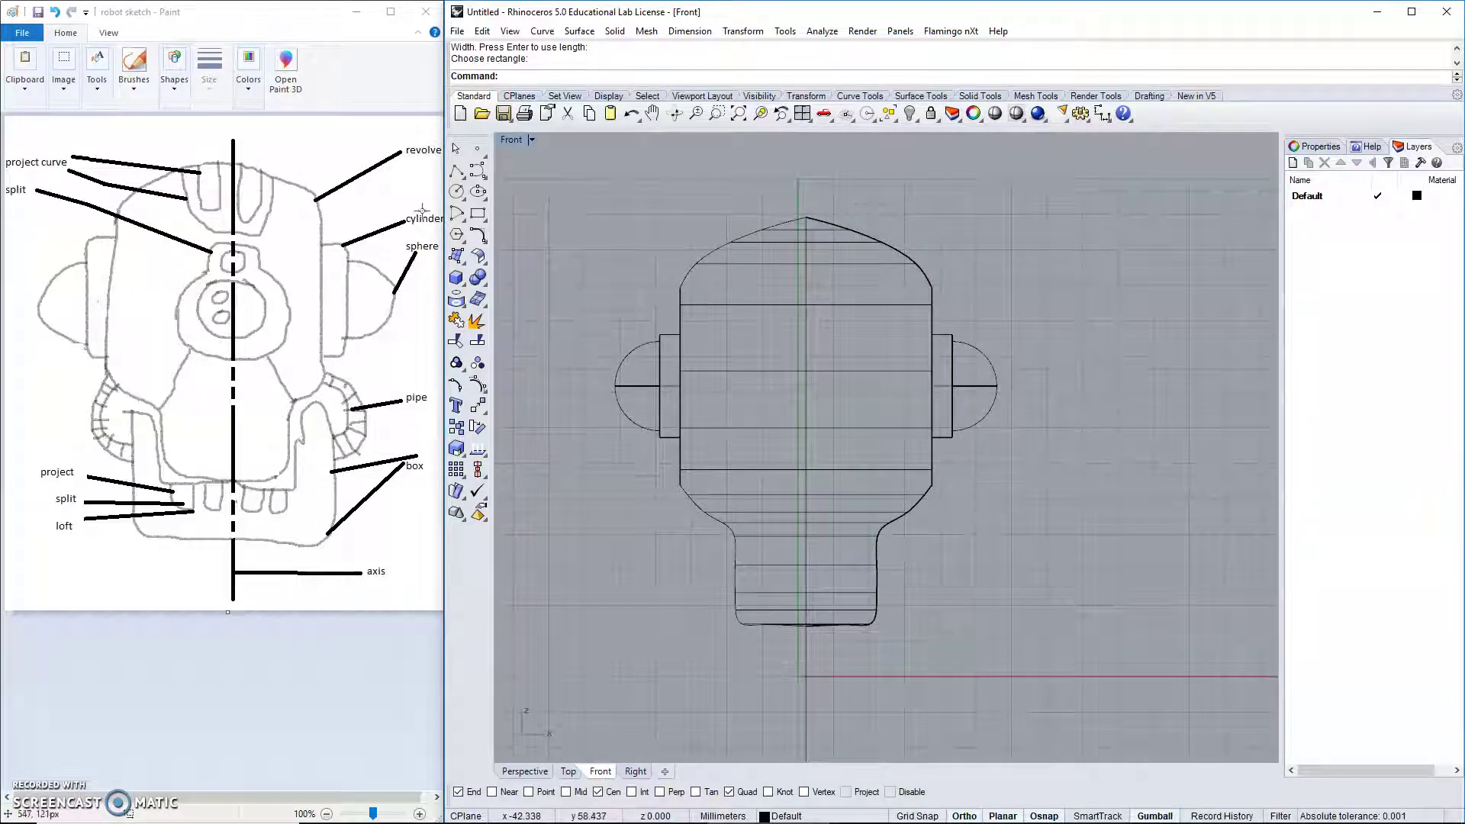
Draw a centre-corner rectangle on the head's axis and move it up beneath the neck.
click(477, 215)
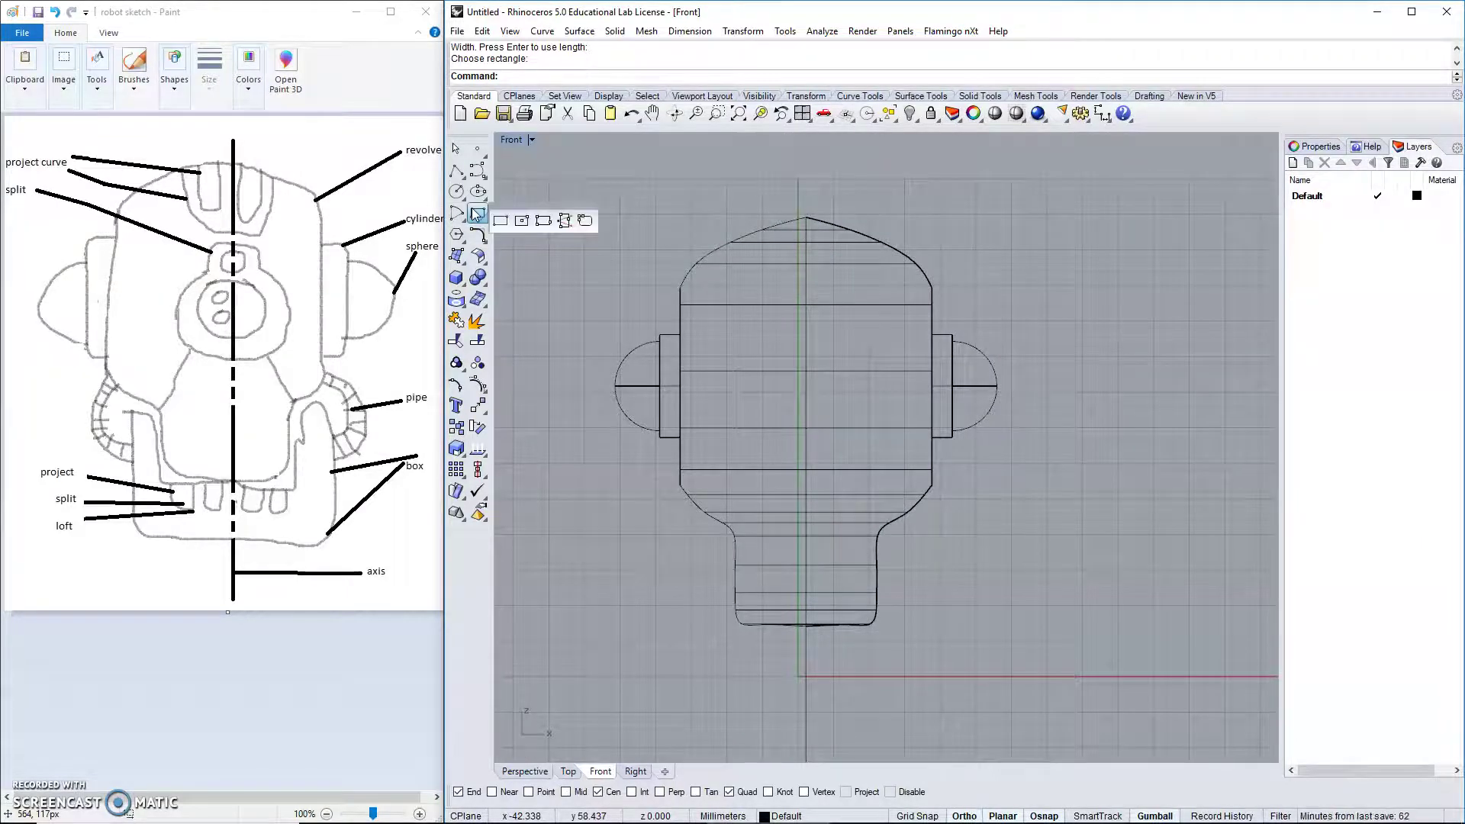
click(521, 222)
scroll(663, 427, down, 2)
click(753, 625)
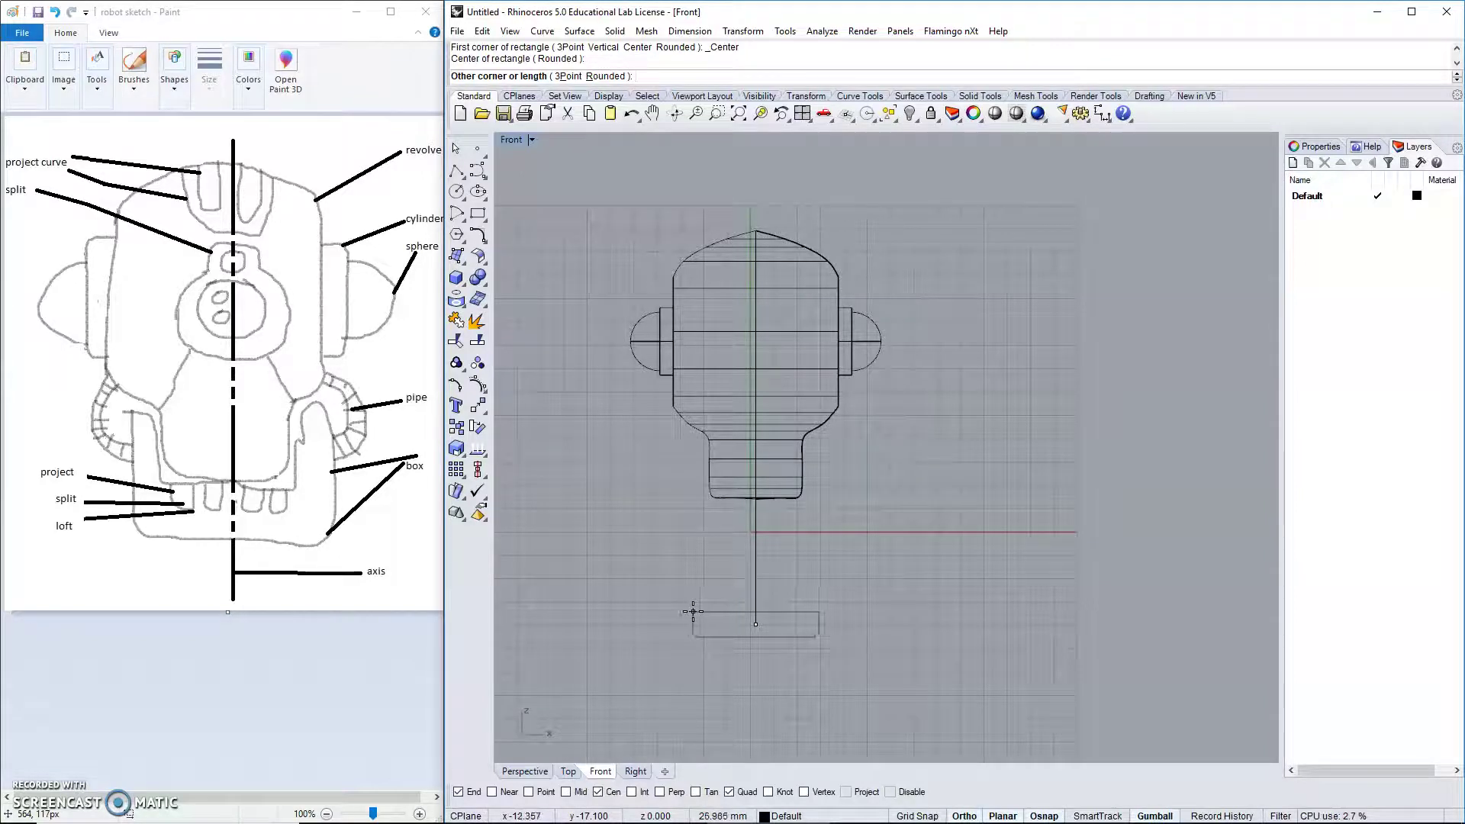
click(686, 612)
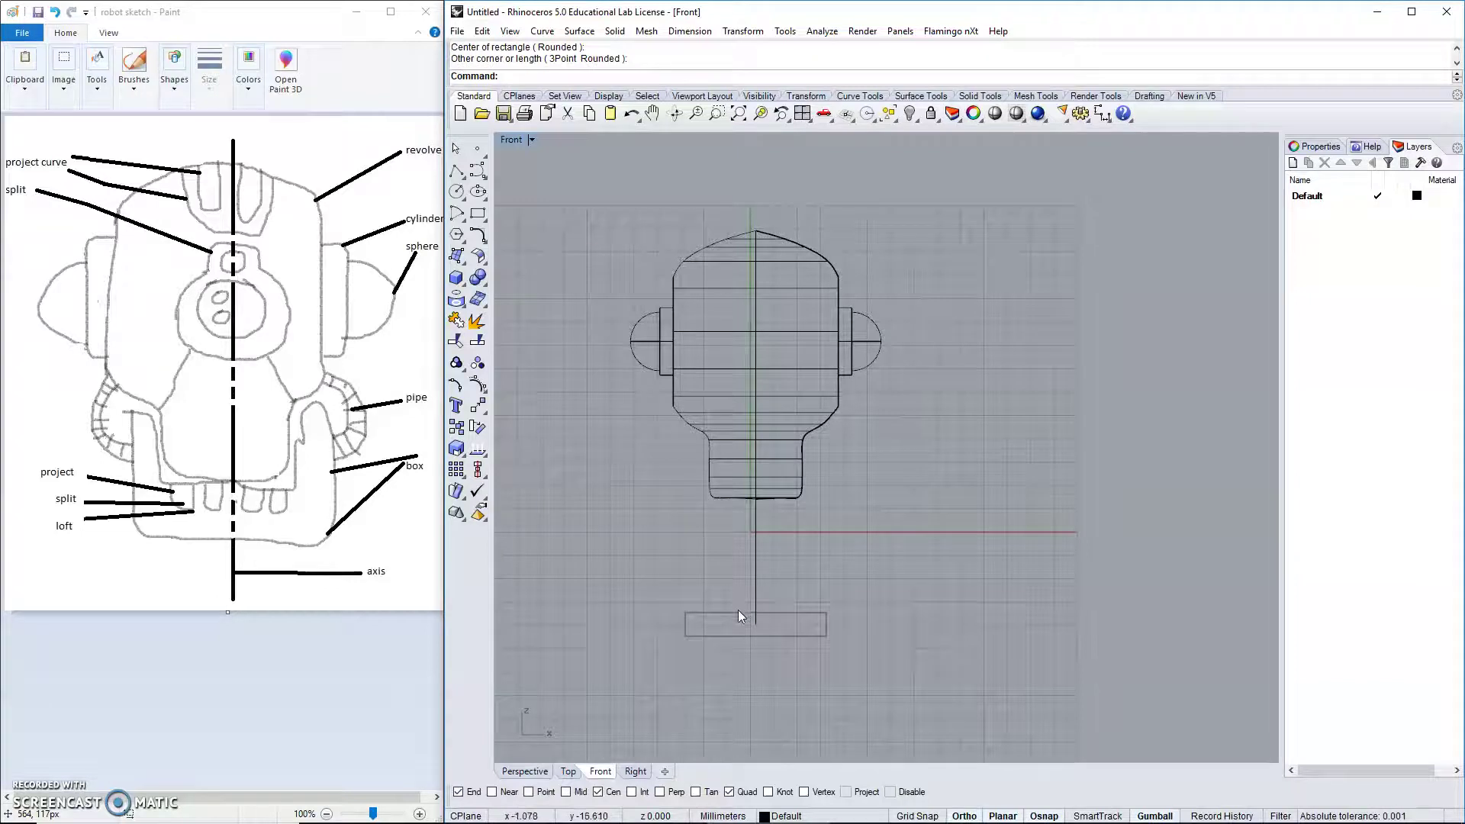
drag(752, 573, 766, 473)
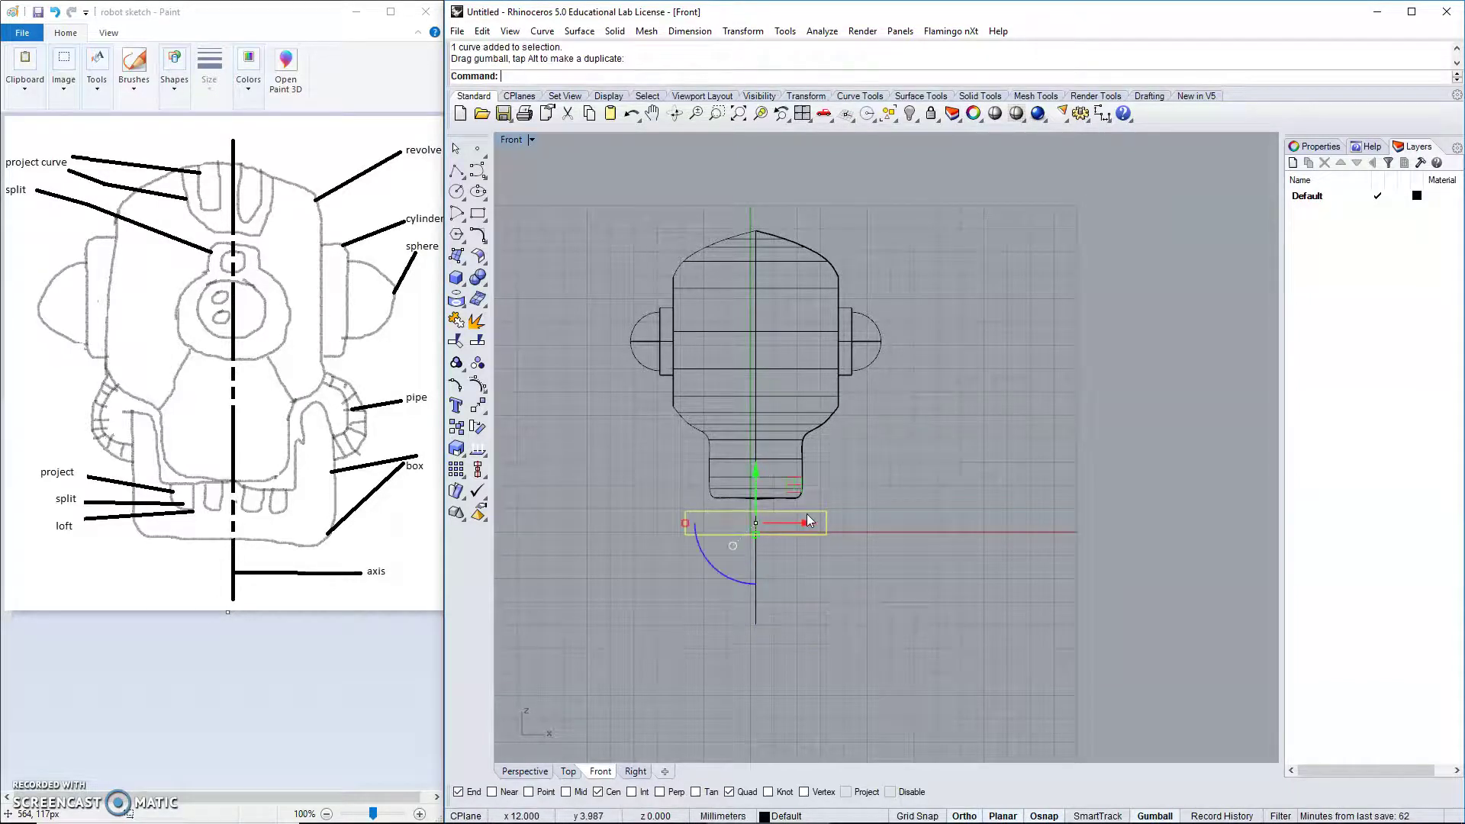